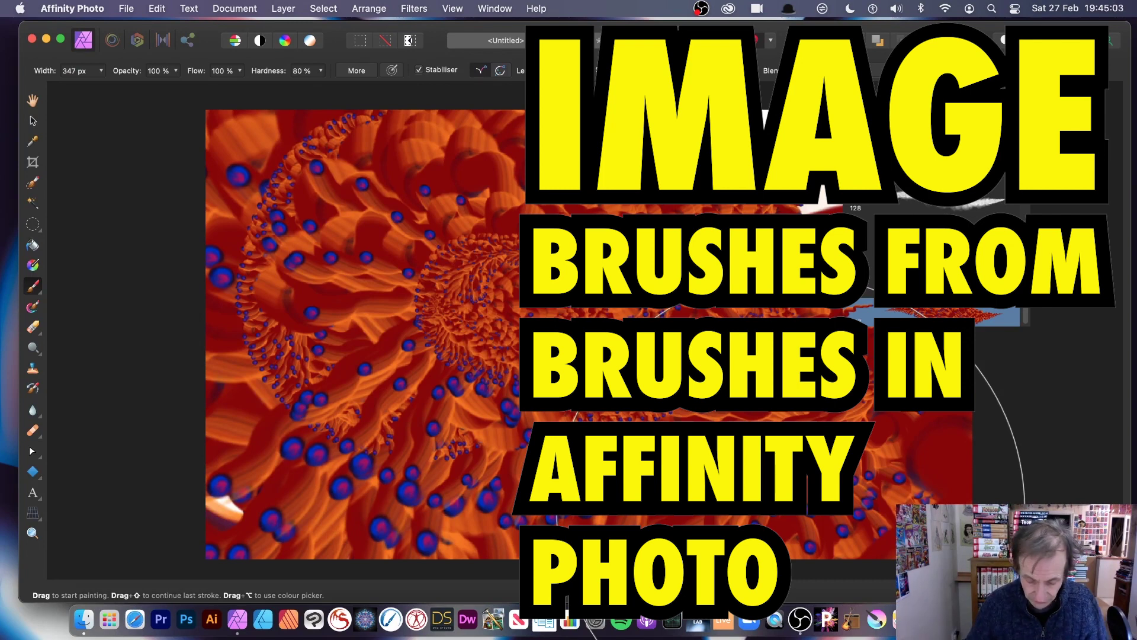
# Undo the last dab and create a new 1024 × 600 px Web WSVGA document
pyautogui.press('super+z')
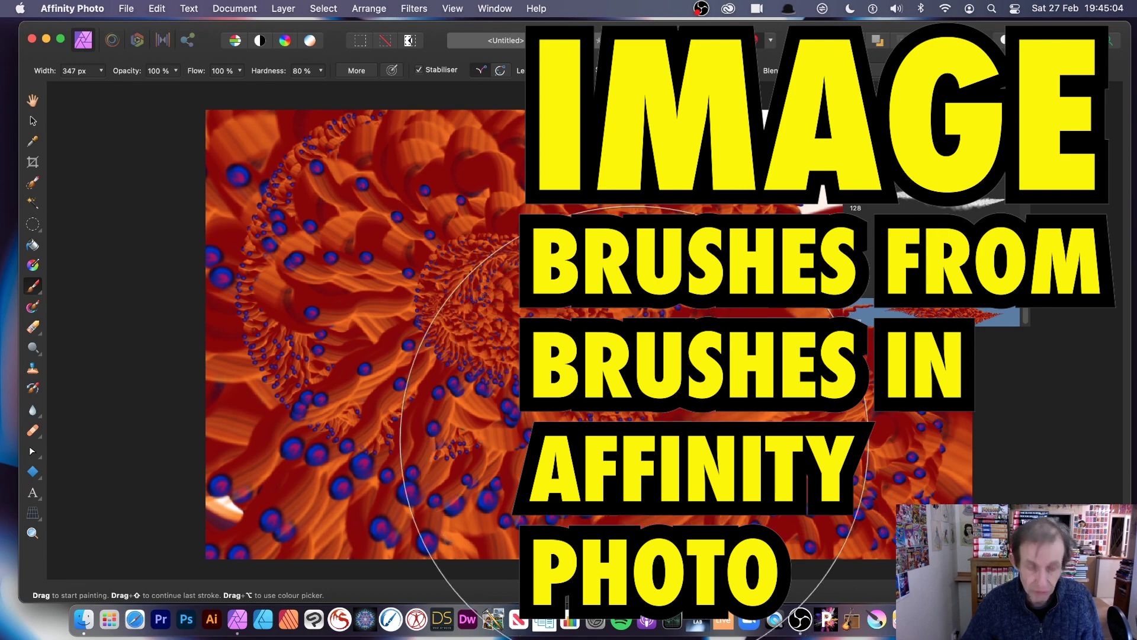
pyautogui.click(126, 8)
pyautogui.click(136, 29)
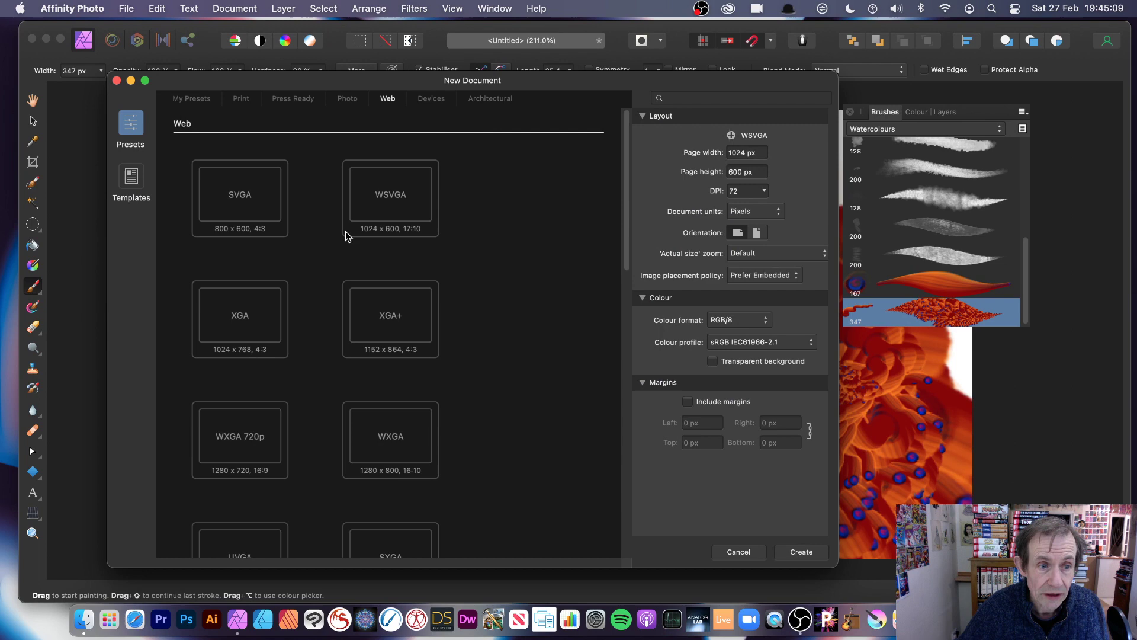
pyautogui.click(387, 199)
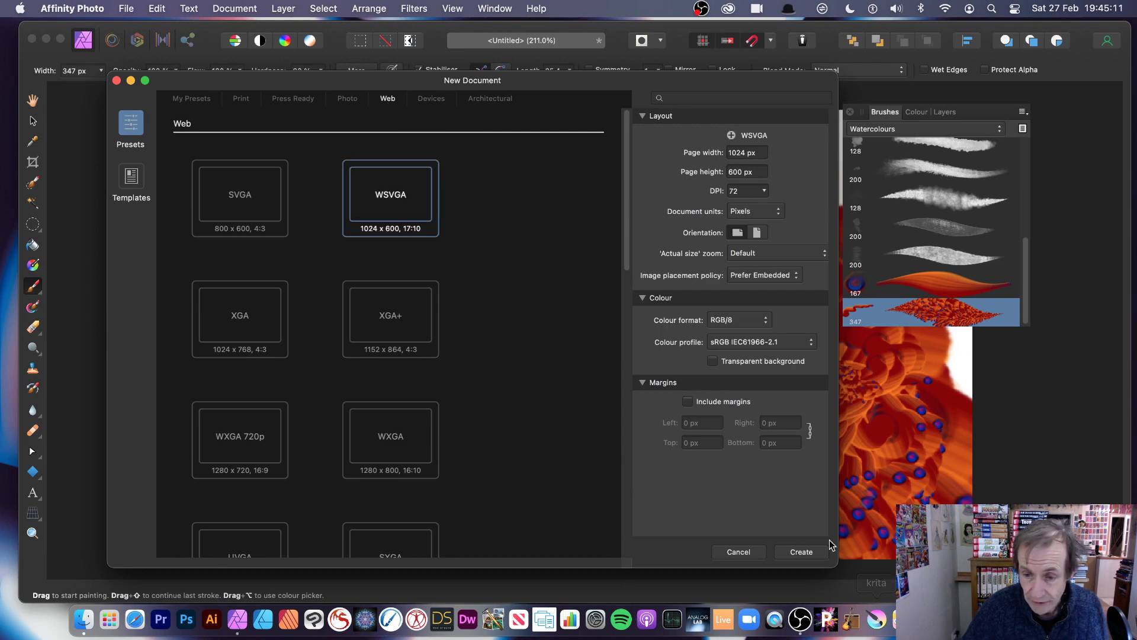
pyautogui.click(801, 552)
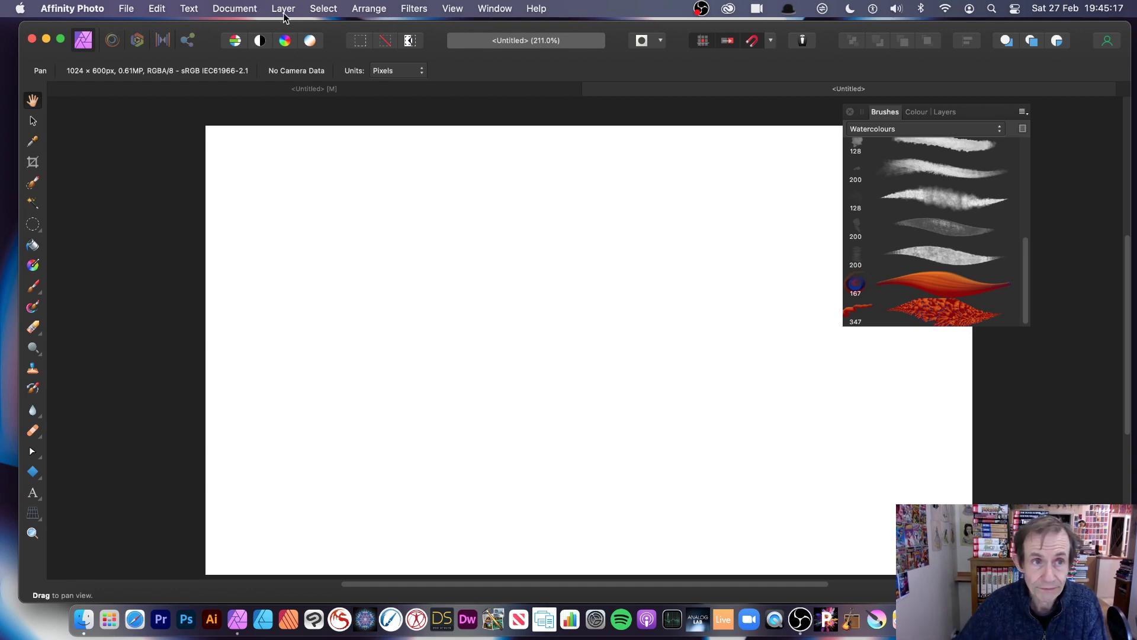
# Add a new pixel layer and select the Paint Brush, undoing a test stroke
pyautogui.click(284, 9)
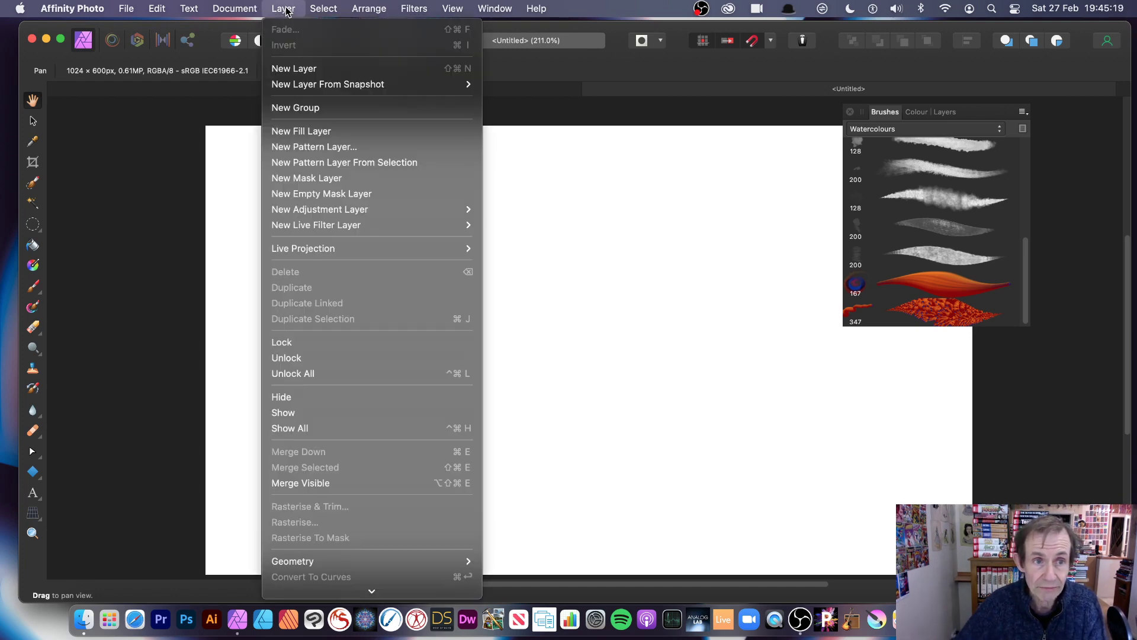
pyautogui.click(288, 69)
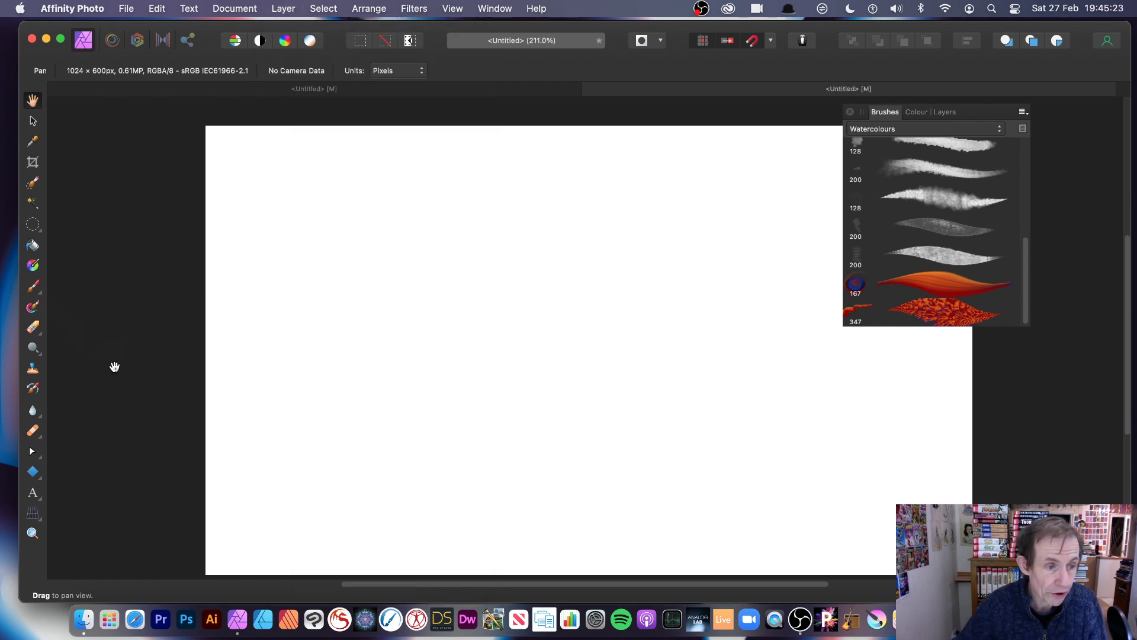
pyautogui.click(33, 288)
pyautogui.moveTo(213, 343); pyautogui.dragTo(579, 221)
pyautogui.press('super+z')
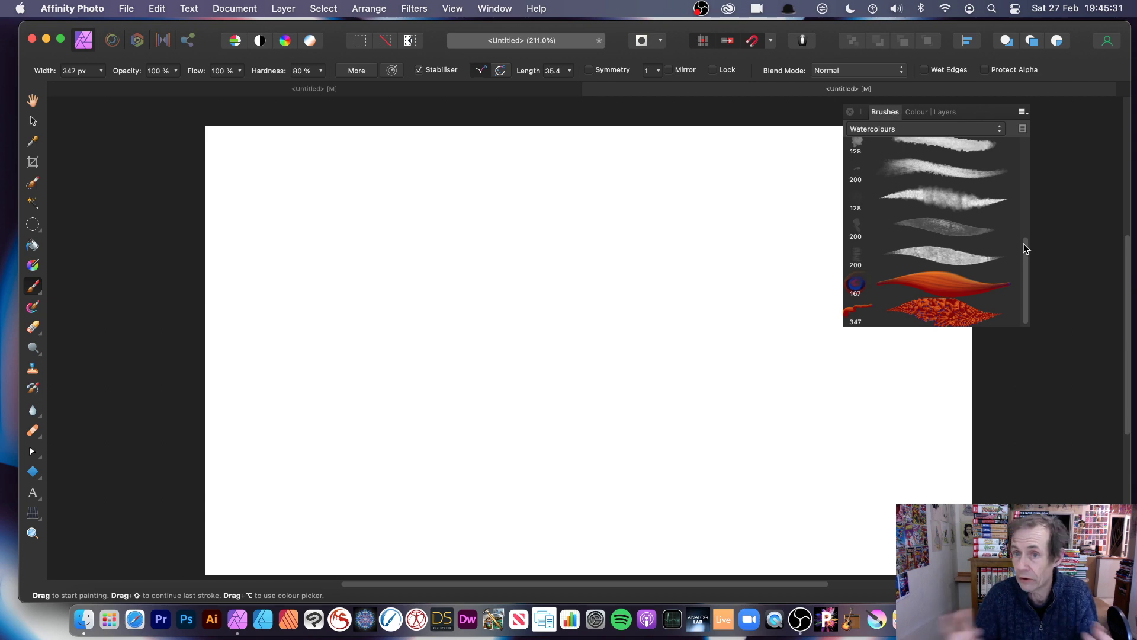
# Load the Fine to Wide Spongy watercolour brush and set red to 197, undoing test strokes
pyautogui.click(928, 201)
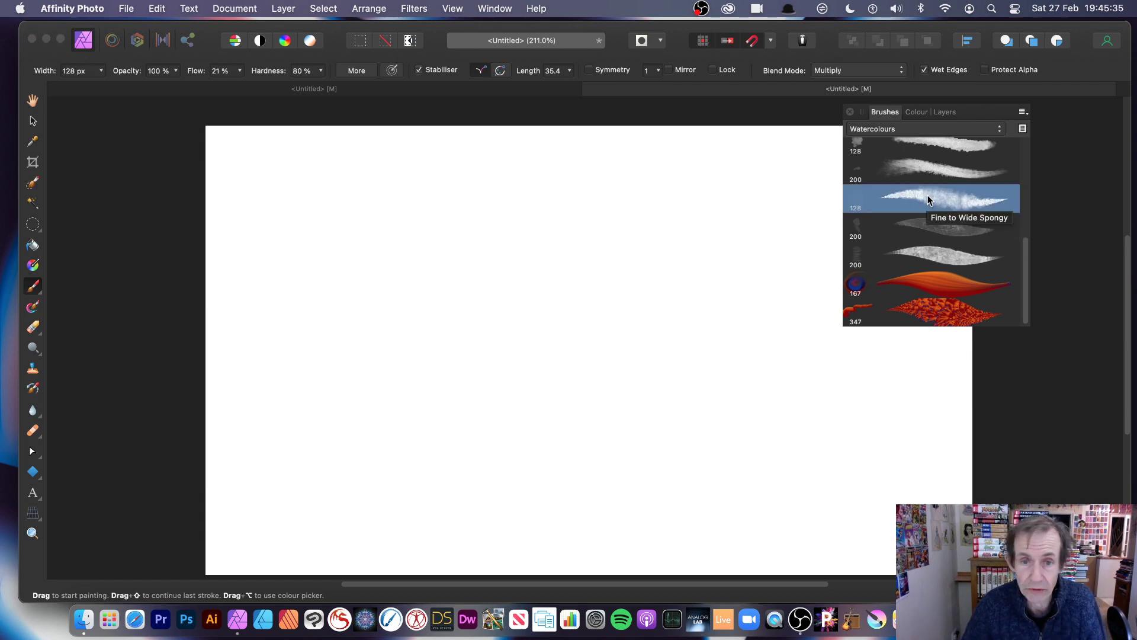
pyautogui.click(917, 111)
pyautogui.moveTo(951, 164); pyautogui.dragTo(946, 165)
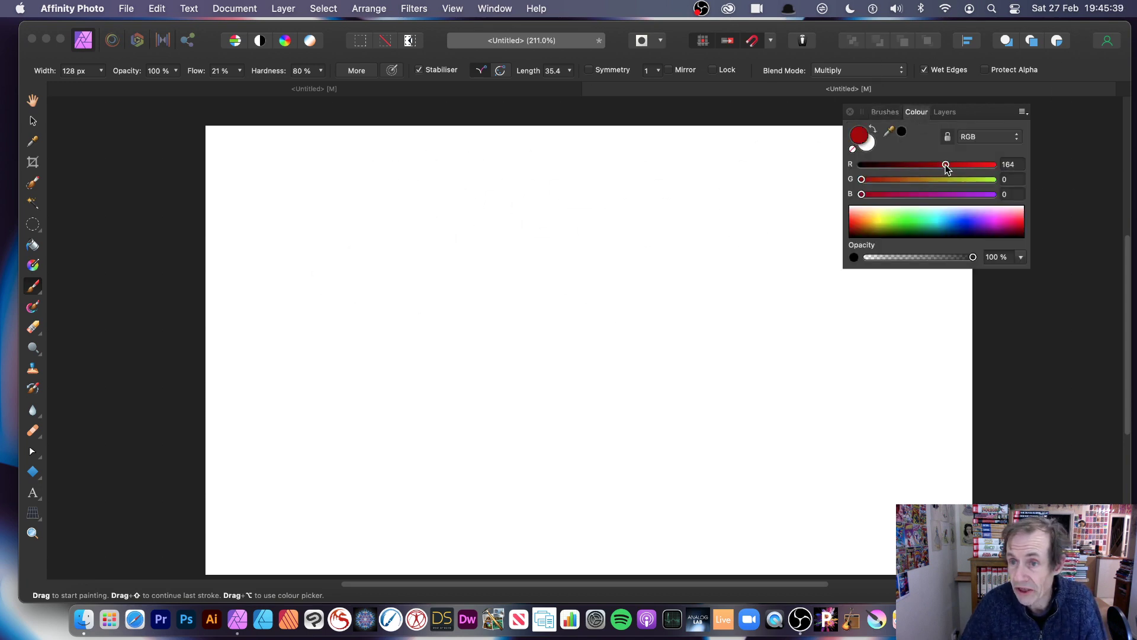
pyautogui.moveTo(535, 317)
pyautogui.mouseDown()
pyautogui.moveTo(560, 396)
pyautogui.moveTo(509, 392)
pyautogui.moveTo(473, 337)
pyautogui.moveTo(507, 289)
pyautogui.moveTo(615, 288)
pyautogui.moveTo(642, 328)
pyautogui.moveTo(628, 448)
pyautogui.moveTo(520, 461)
pyautogui.moveTo(419, 429)
pyautogui.moveTo(467, 251)
pyautogui.mouseUp()
pyautogui.press('super+z')
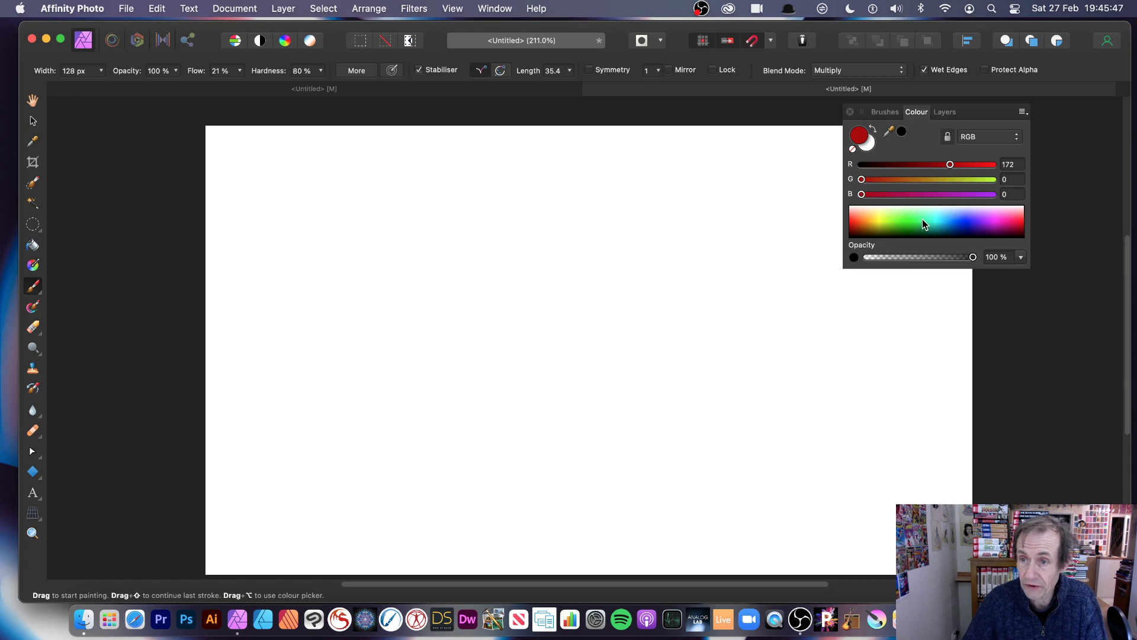
pyautogui.moveTo(958, 166); pyautogui.dragTo(963, 167)
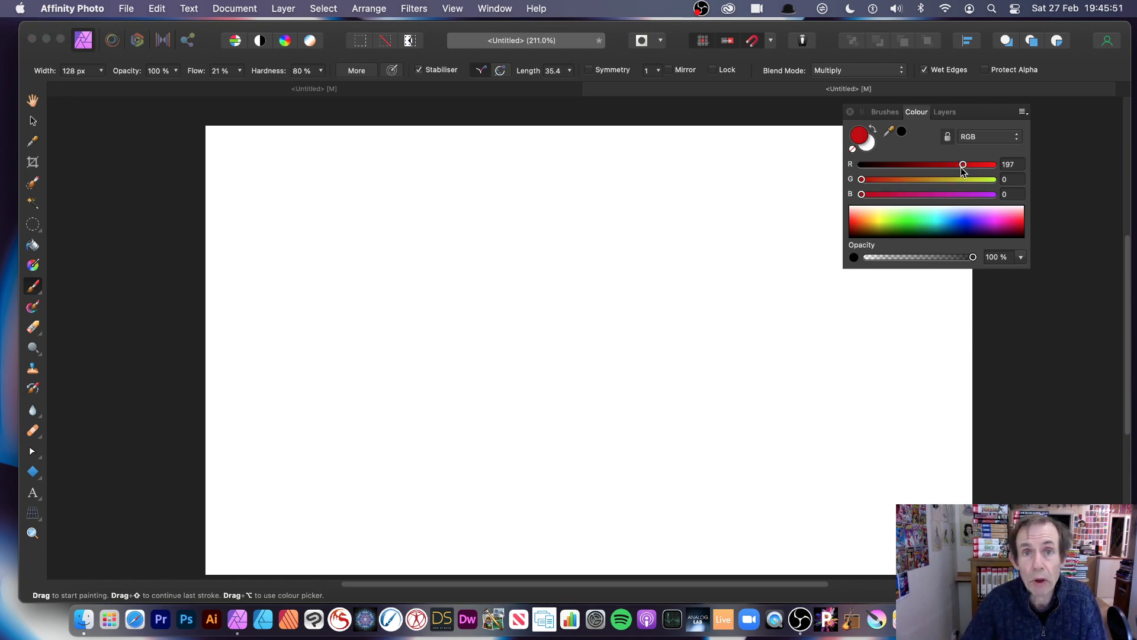
pyautogui.moveTo(542, 379)
pyautogui.mouseDown()
pyautogui.moveTo(499, 324)
pyautogui.moveTo(571, 329)
pyautogui.moveTo(560, 337)
pyautogui.moveTo(578, 320)
pyautogui.moveTo(566, 330)
pyautogui.moveTo(577, 246)
pyautogui.mouseUp()
pyautogui.press('super+z')
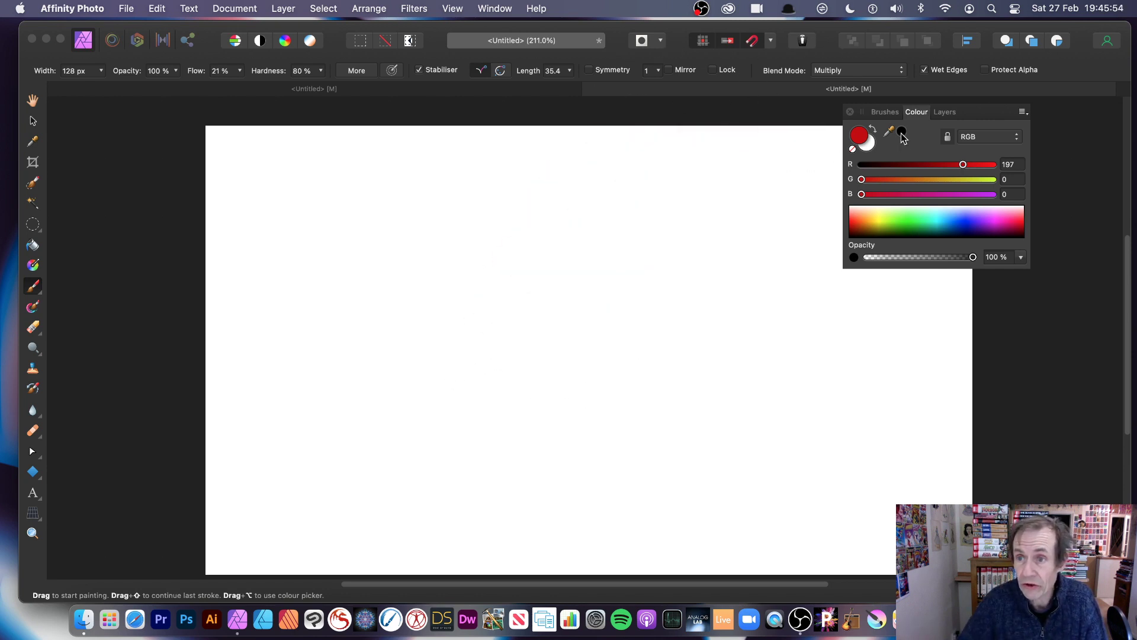
# Check the Layers list and View panel options, then paint a faint test blob
pyautogui.click(946, 113)
pyautogui.click(459, 11)
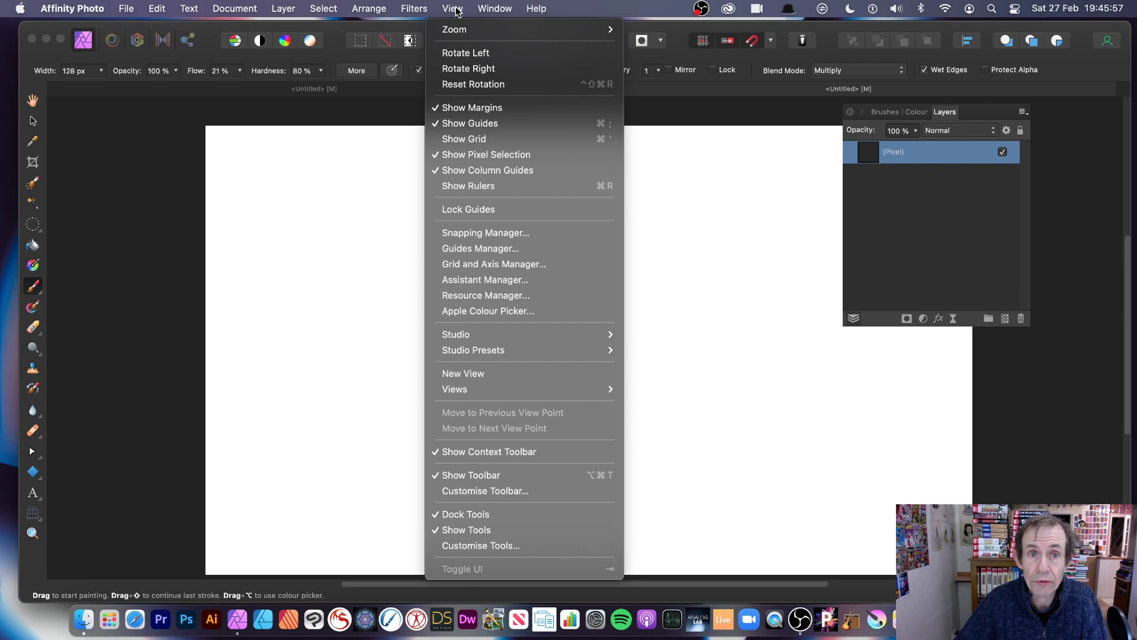
pyautogui.moveTo(468, 339)
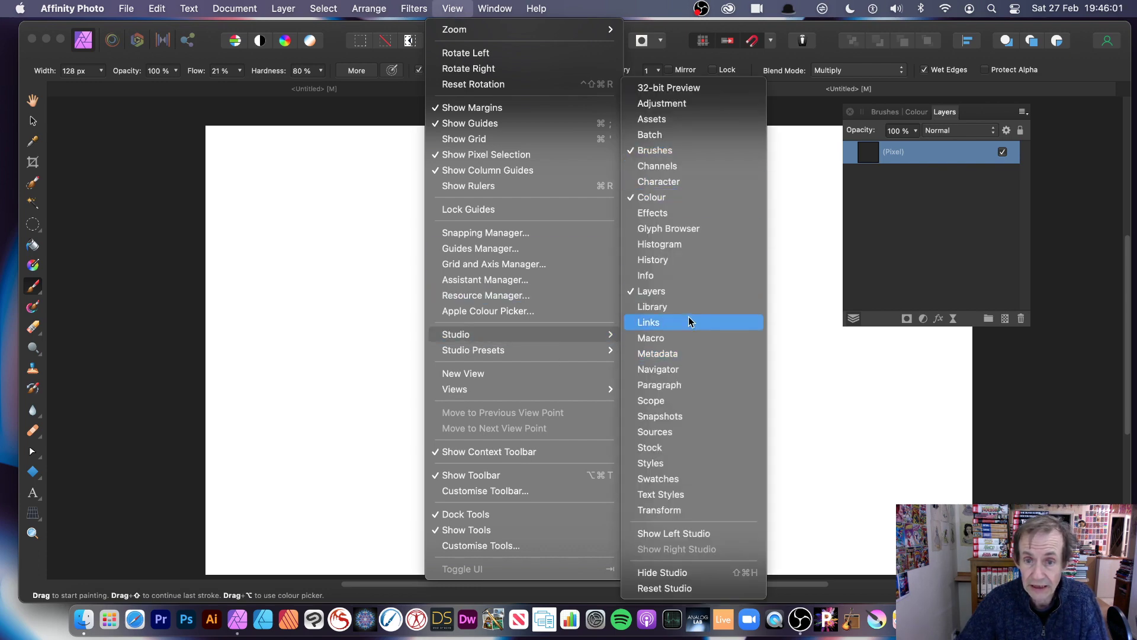
pyautogui.click(937, 130)
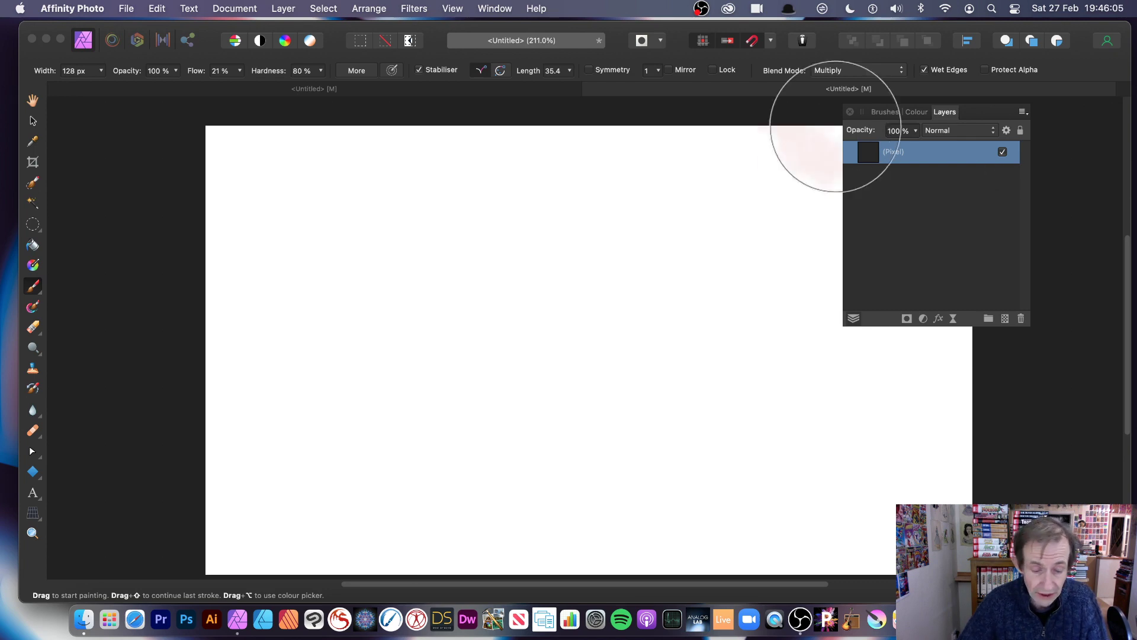
pyautogui.moveTo(480, 379); pyautogui.dragTo(490, 374)
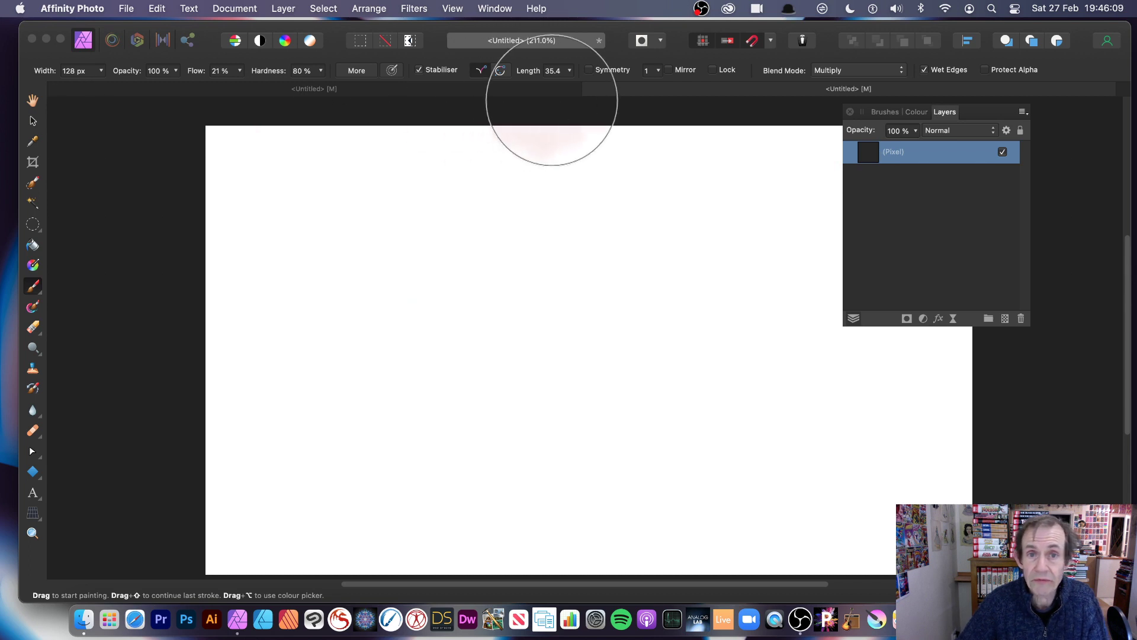
pyautogui.click(912, 112)
# Paint concentric watercolour rings in red, blue, yellow and orange at the canvas centre
pyautogui.click(883, 112)
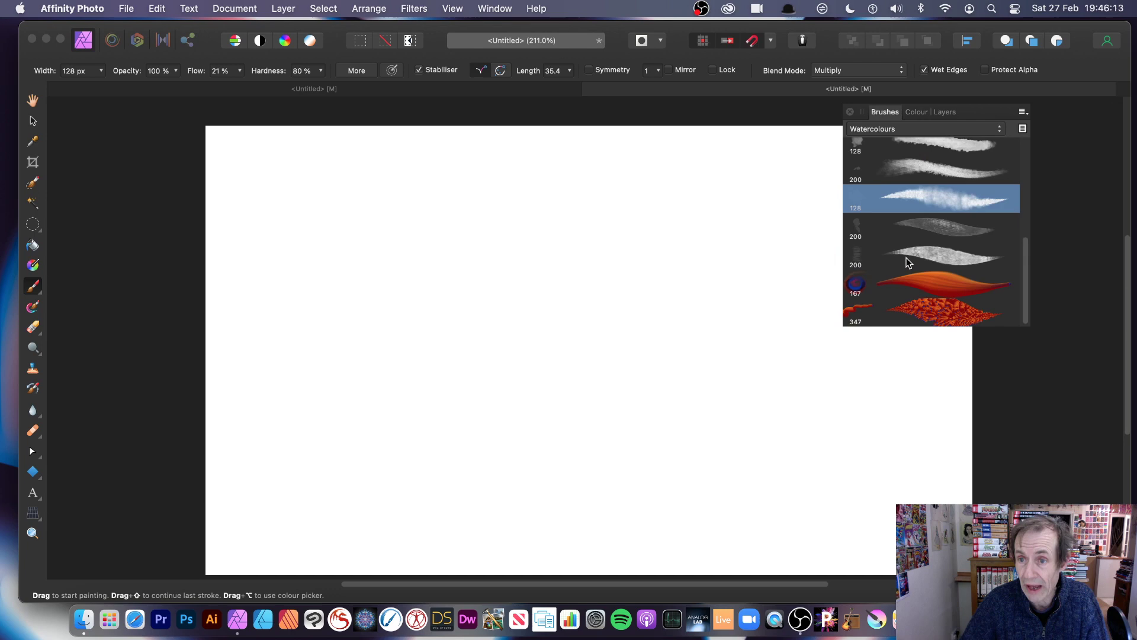
pyautogui.moveTo(551, 359)
pyautogui.mouseDown()
pyautogui.moveTo(524, 382)
pyautogui.moveTo(464, 356)
pyautogui.moveTo(453, 330)
pyautogui.moveTo(467, 298)
pyautogui.moveTo(515, 282)
pyautogui.moveTo(545, 289)
pyautogui.moveTo(568, 312)
pyautogui.moveTo(563, 346)
pyautogui.mouseUp()
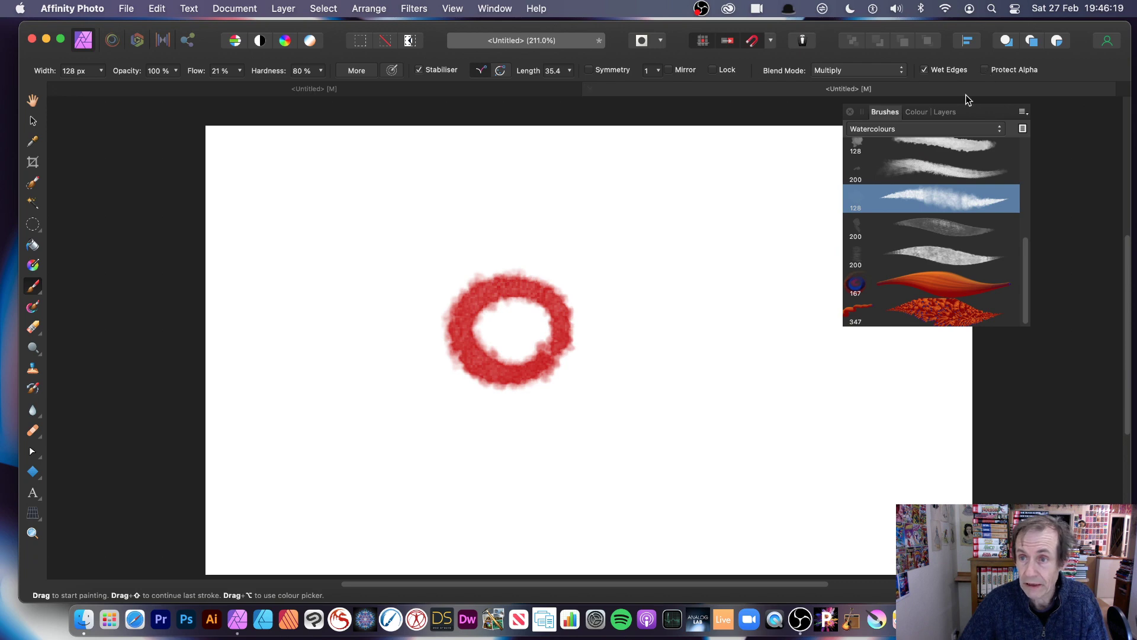
pyautogui.click(917, 112)
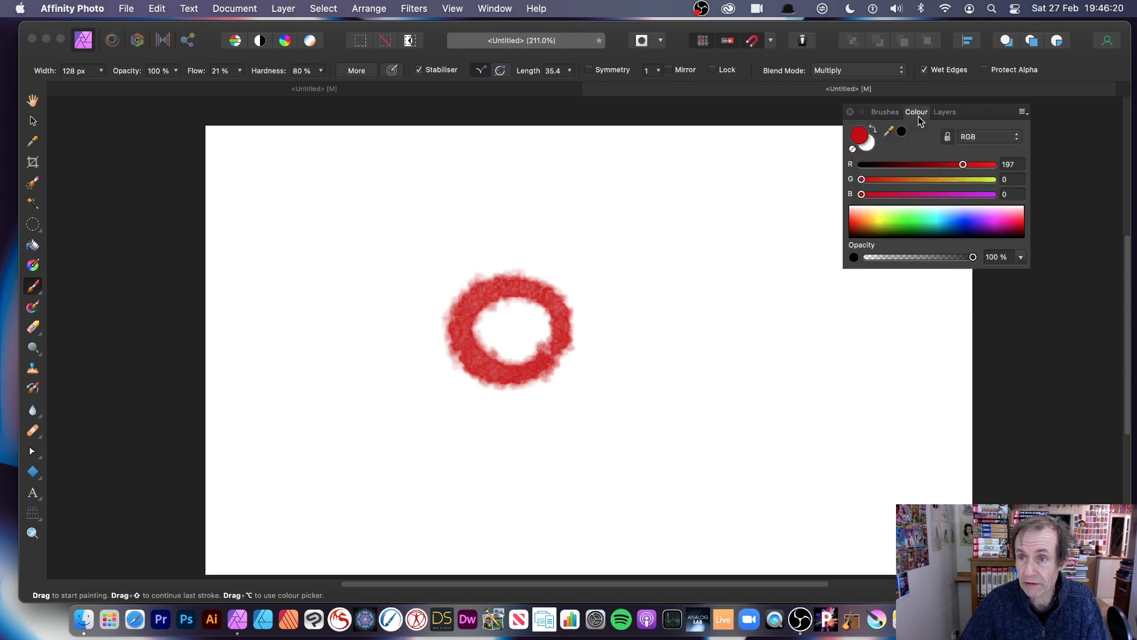
pyautogui.click(947, 222)
pyautogui.moveTo(446, 254)
pyautogui.mouseDown()
pyautogui.moveTo(508, 249)
pyautogui.moveTo(581, 286)
pyautogui.moveTo(595, 340)
pyautogui.moveTo(527, 403)
pyautogui.moveTo(435, 380)
pyautogui.moveTo(429, 272)
pyautogui.mouseUp()
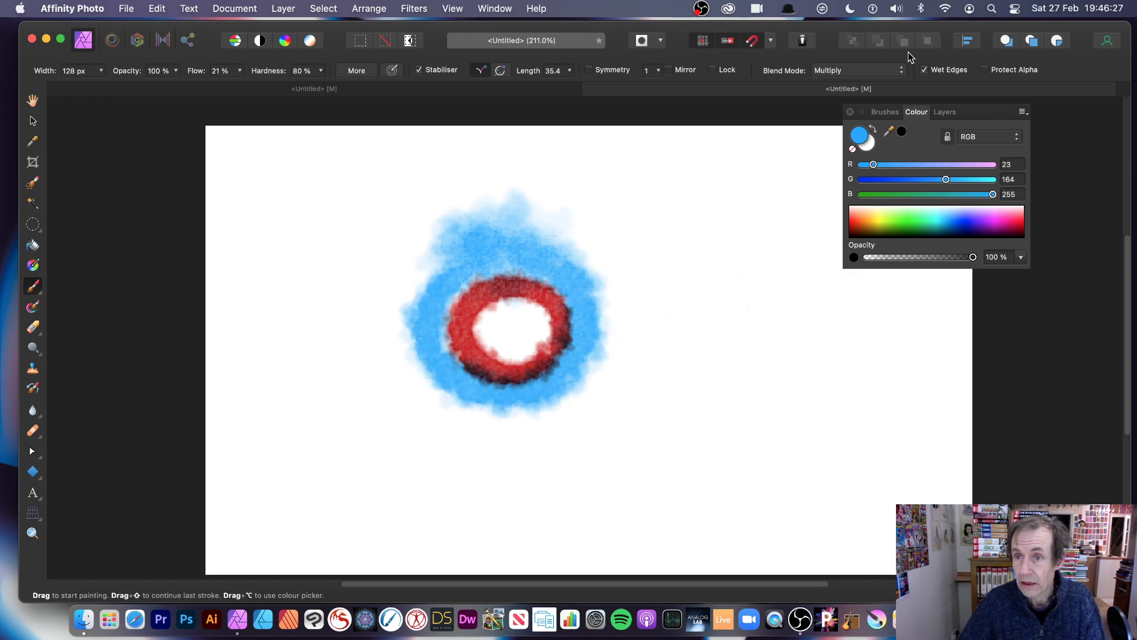
pyautogui.moveTo(865, 220); pyautogui.dragTo(879, 215)
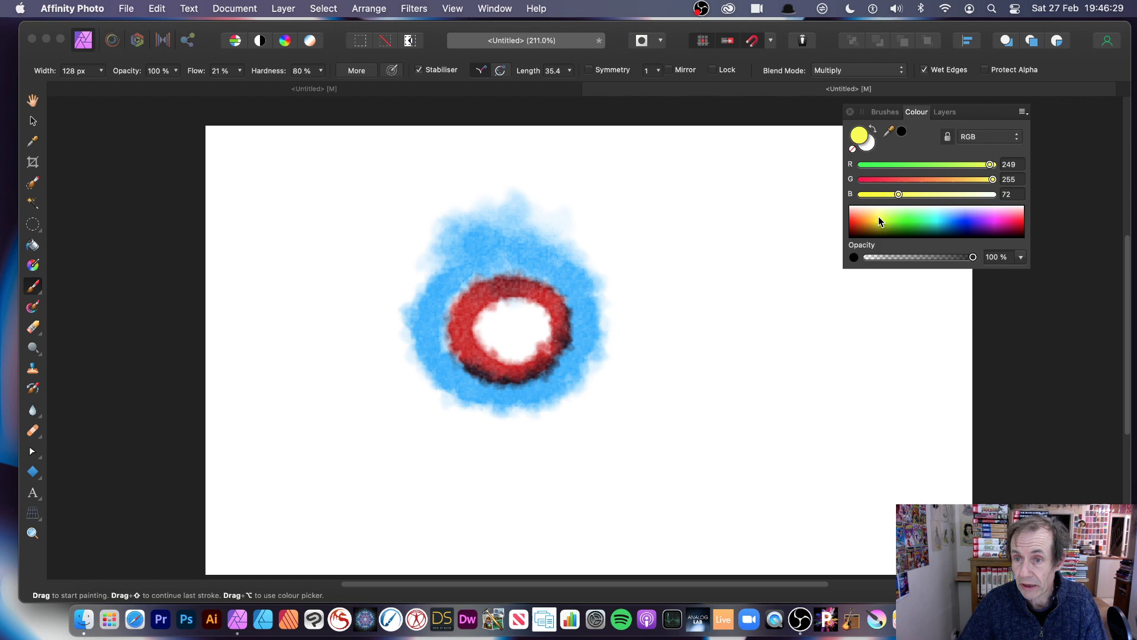
pyautogui.moveTo(500, 224)
pyautogui.mouseDown()
pyautogui.moveTo(591, 259)
pyautogui.moveTo(608, 280)
pyautogui.moveTo(599, 378)
pyautogui.moveTo(556, 403)
pyautogui.moveTo(497, 413)
pyautogui.moveTo(432, 379)
pyautogui.moveTo(399, 309)
pyautogui.moveTo(427, 246)
pyautogui.moveTo(522, 211)
pyautogui.moveTo(474, 209)
pyautogui.moveTo(400, 248)
pyautogui.moveTo(380, 289)
pyautogui.moveTo(382, 336)
pyautogui.moveTo(408, 383)
pyautogui.moveTo(497, 420)
pyautogui.moveTo(566, 429)
pyautogui.moveTo(620, 369)
pyautogui.moveTo(638, 320)
pyautogui.moveTo(631, 277)
pyautogui.moveTo(545, 208)
pyautogui.moveTo(541, 230)
pyautogui.moveTo(503, 193)
pyautogui.mouseUp()
pyautogui.click(857, 219)
pyautogui.click(858, 221)
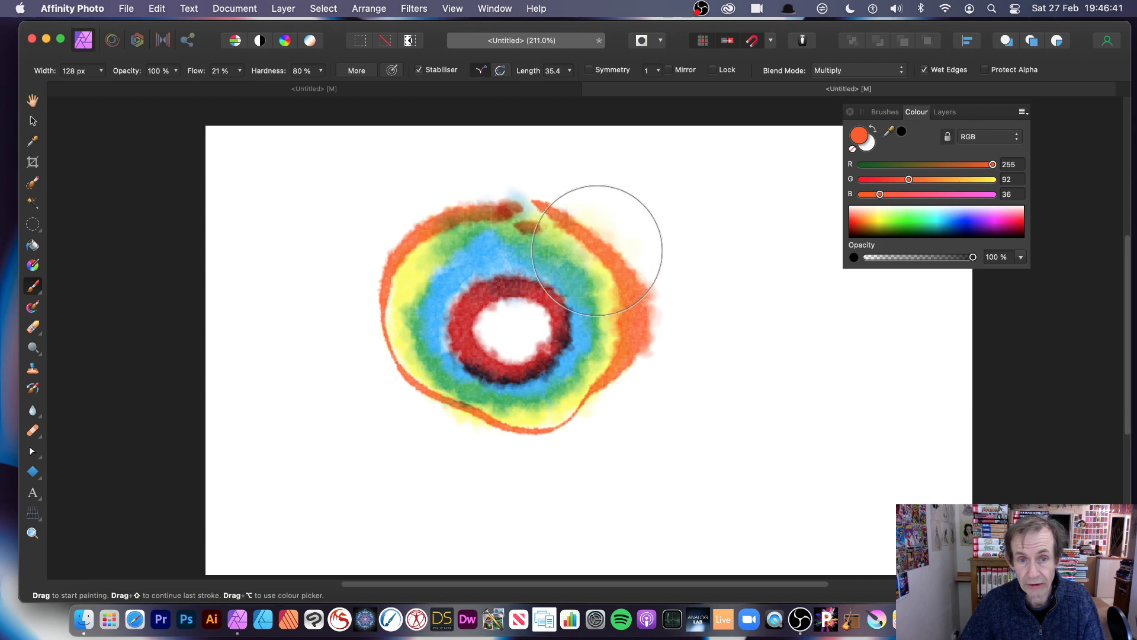
# Switch to dark red and paint short strokes all around the blue band
pyautogui.click(1016, 231)
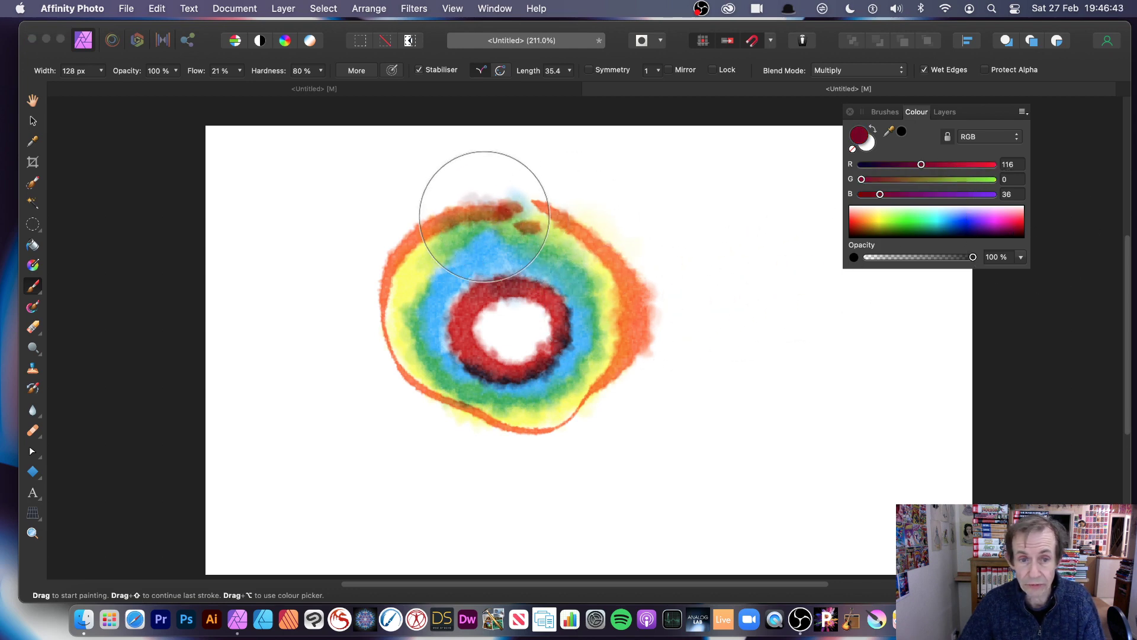
pyautogui.moveTo(467, 261)
pyautogui.mouseDown()
pyautogui.moveTo(552, 277)
pyautogui.moveTo(572, 360)
pyautogui.moveTo(443, 369)
pyautogui.moveTo(422, 302)
pyautogui.mouseUp()
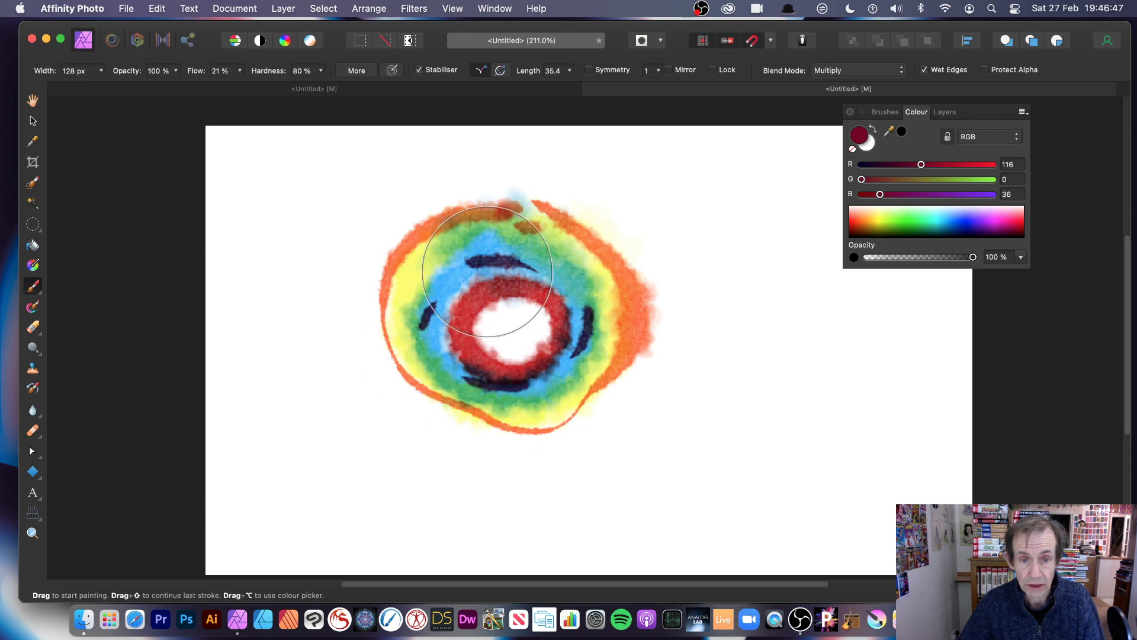
pyautogui.moveTo(543, 249)
pyautogui.mouseDown()
pyautogui.moveTo(600, 337)
pyautogui.moveTo(607, 286)
pyautogui.mouseUp()
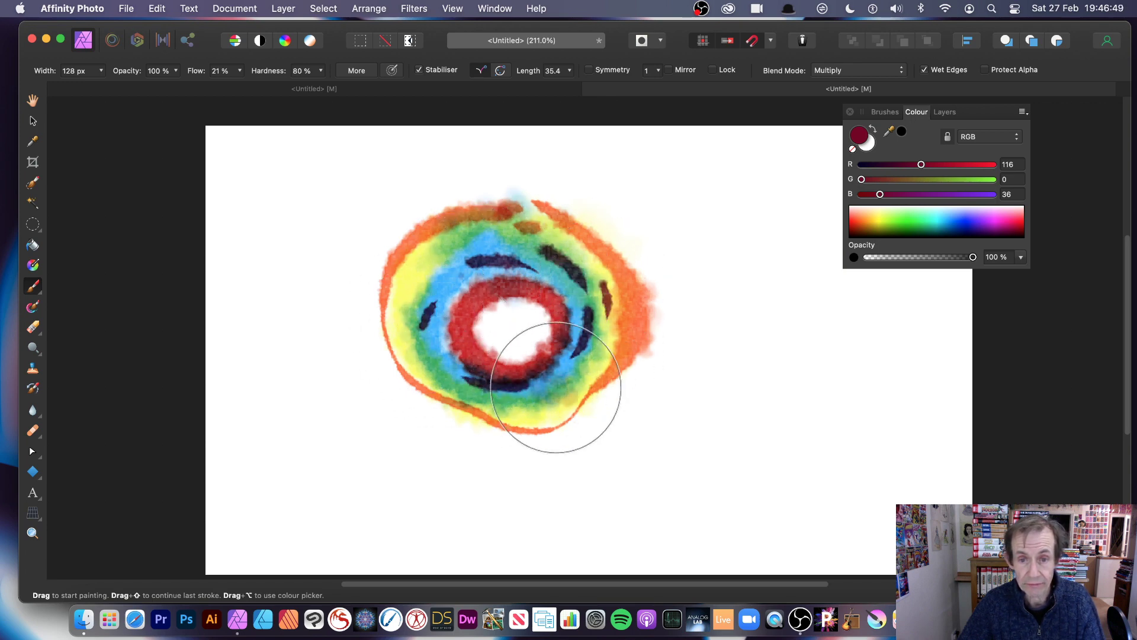
pyautogui.moveTo(571, 391); pyautogui.dragTo(552, 405)
pyautogui.moveTo(426, 261); pyautogui.dragTo(414, 272)
pyautogui.moveTo(442, 362); pyautogui.dragTo(453, 377)
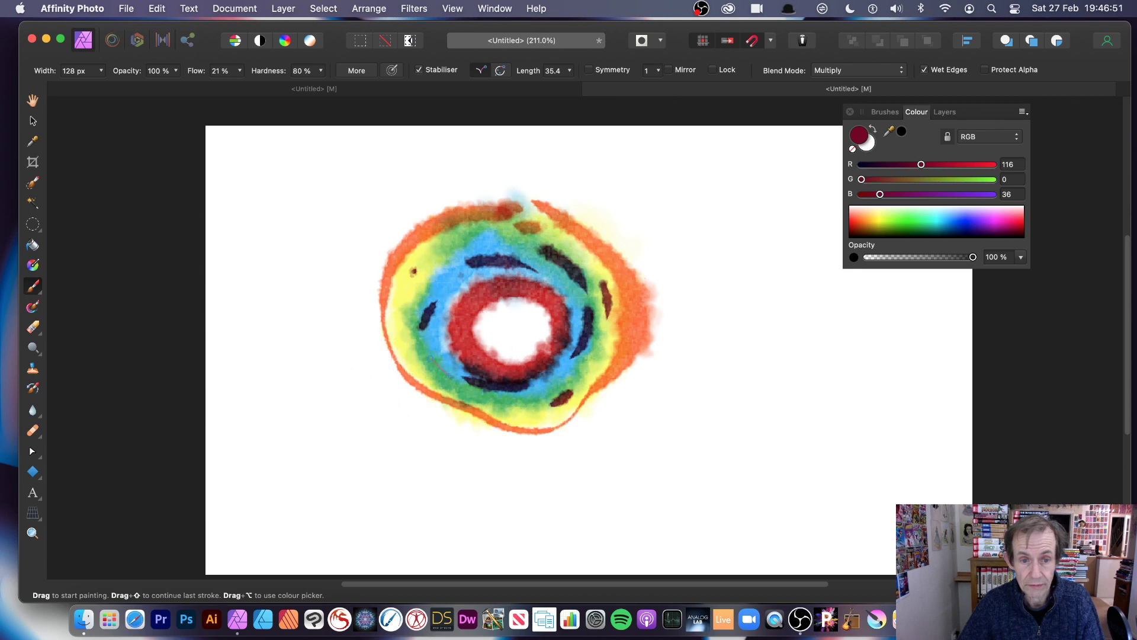
pyautogui.moveTo(419, 241); pyautogui.dragTo(468, 255)
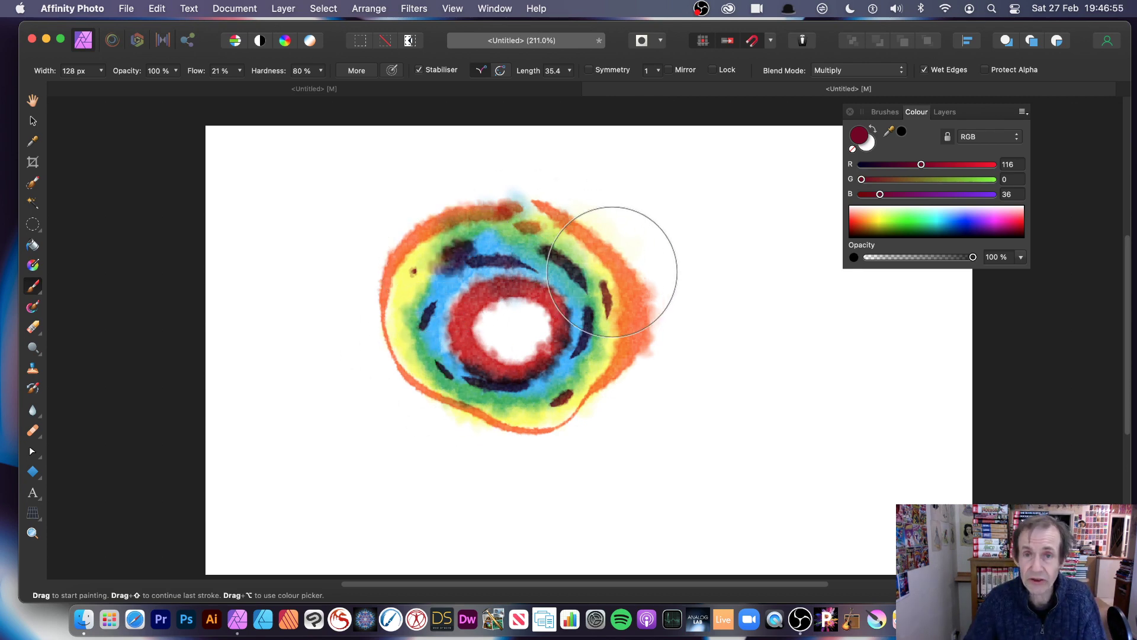
# With the Move tool, nudge the ring up and left, then undo the Cmd-drag copies
pyautogui.click(33, 121)
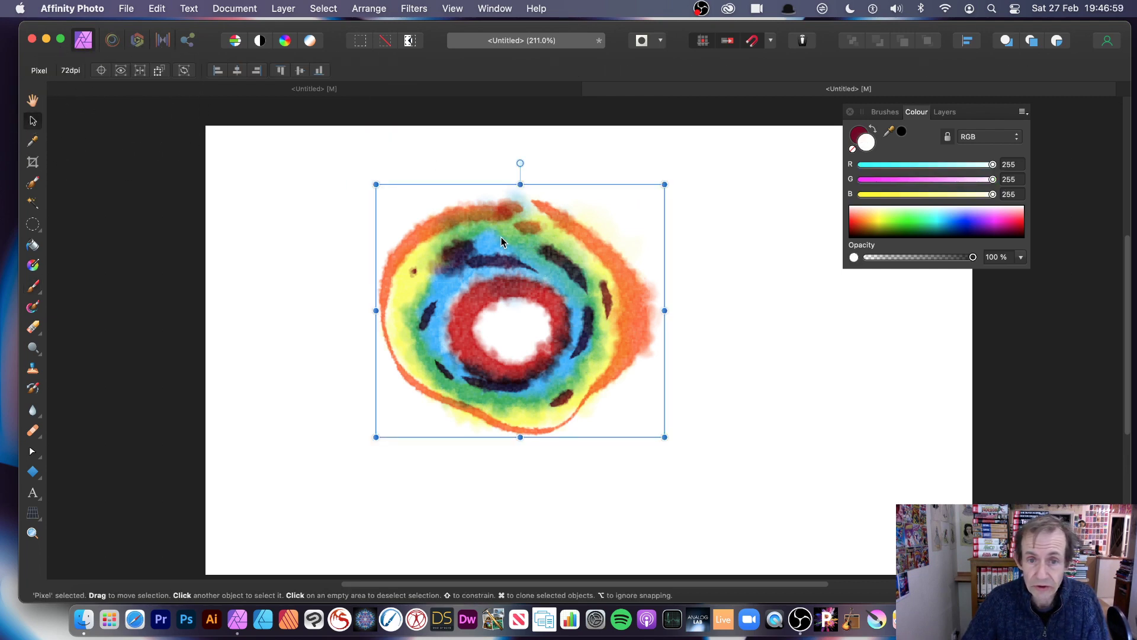
pyautogui.moveTo(501, 237)
pyautogui.mouseDown()
pyautogui.moveTo(503, 263)
pyautogui.moveTo(506, 225)
pyautogui.mouseUp()
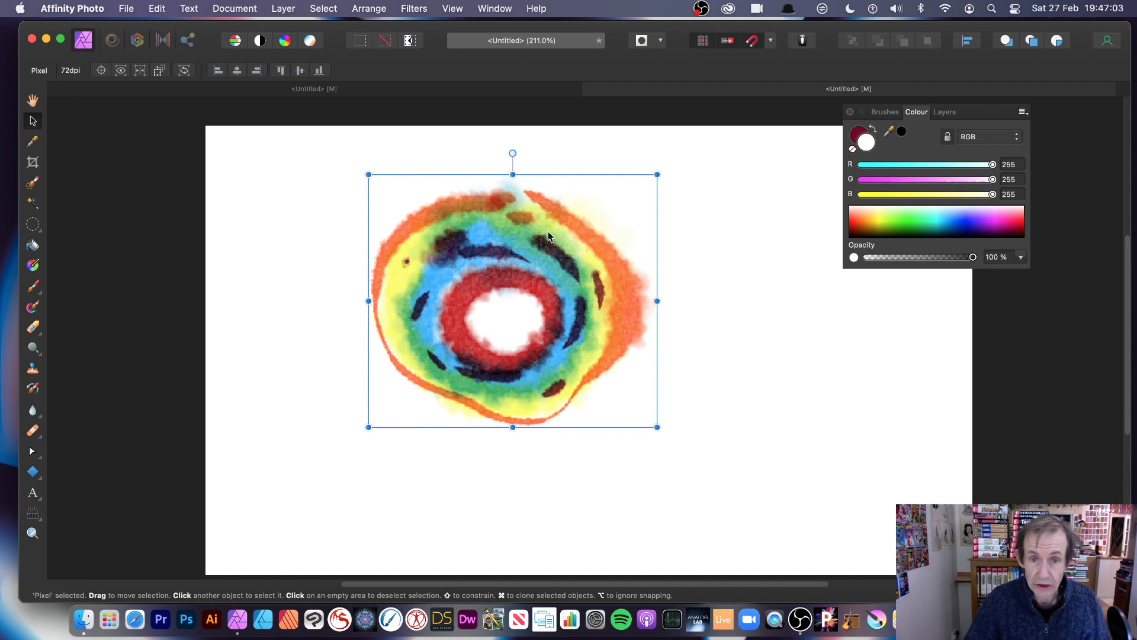
pyautogui.moveTo(548, 234)
pyautogui.mouseDown()
pyautogui.moveTo(407, 148)
pyautogui.moveTo(460, 162)
pyautogui.moveTo(468, 200)
pyautogui.moveTo(432, 317)
pyautogui.moveTo(538, 374)
pyautogui.mouseUp()
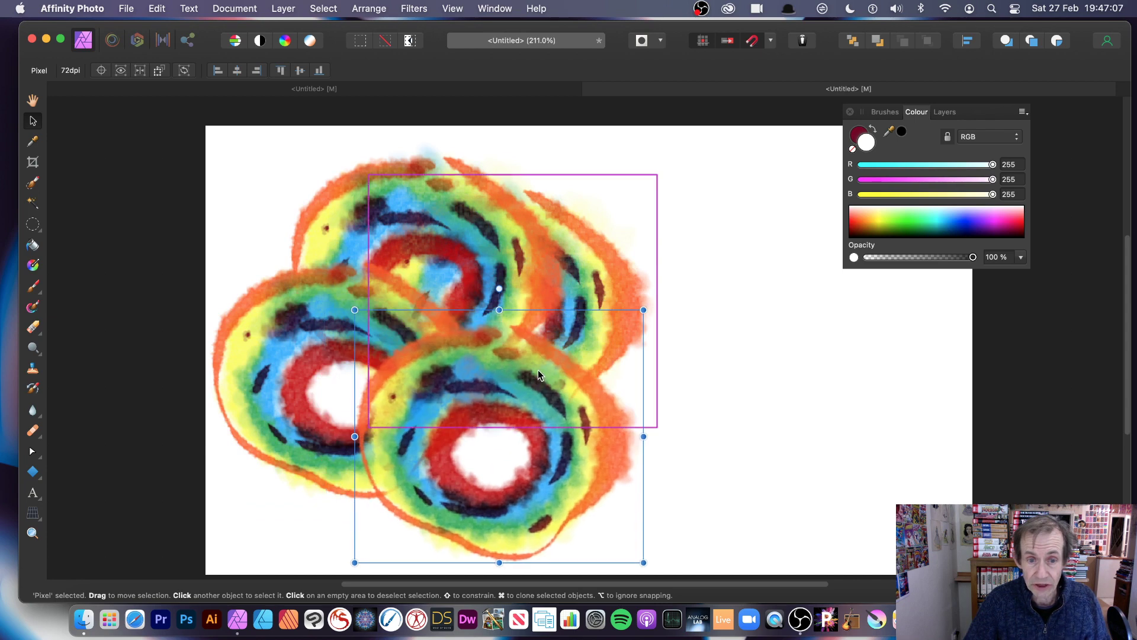
pyautogui.press('super+z')
pyautogui.press('super+z')
pyautogui.press('super+z')
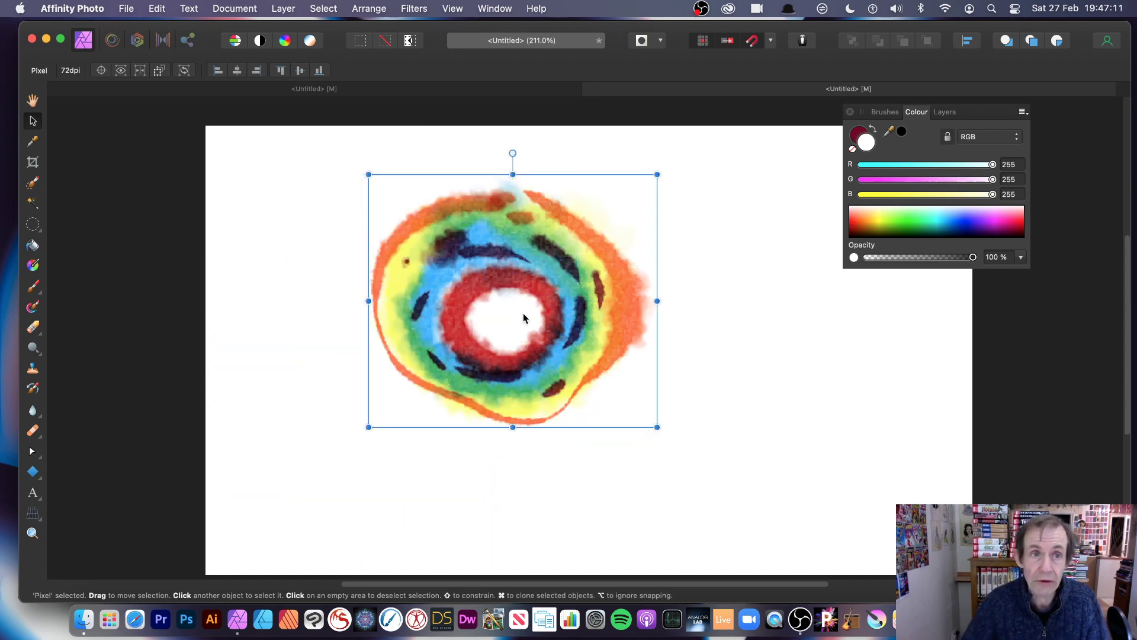
# Select the ring layer's pixels and create a new brush from the selection
pyautogui.click(319, 10)
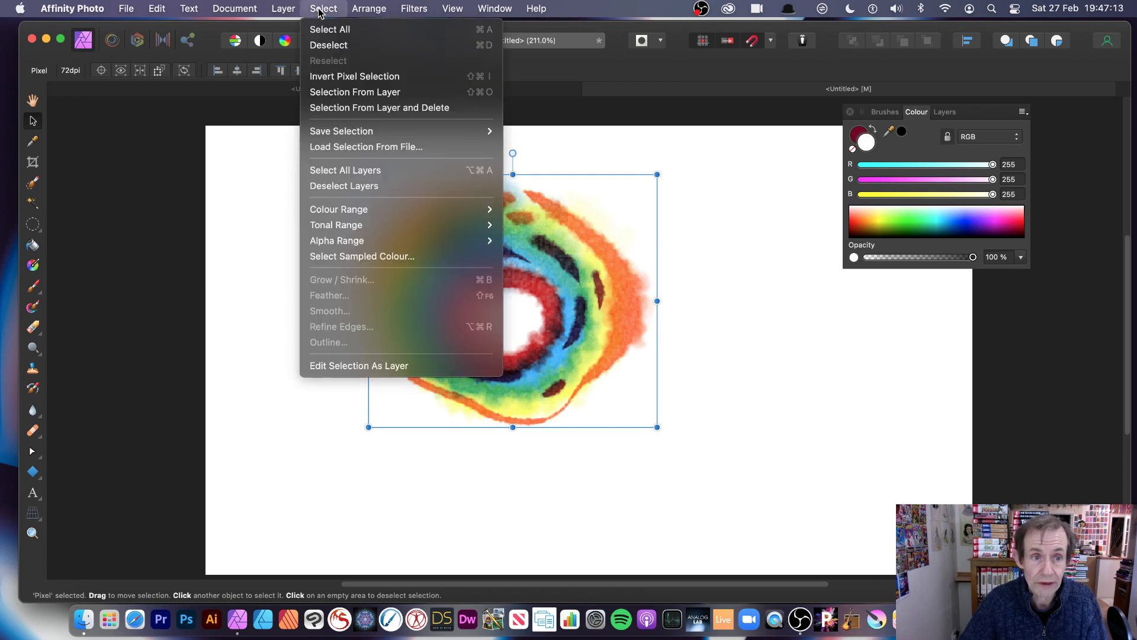
pyautogui.click(333, 95)
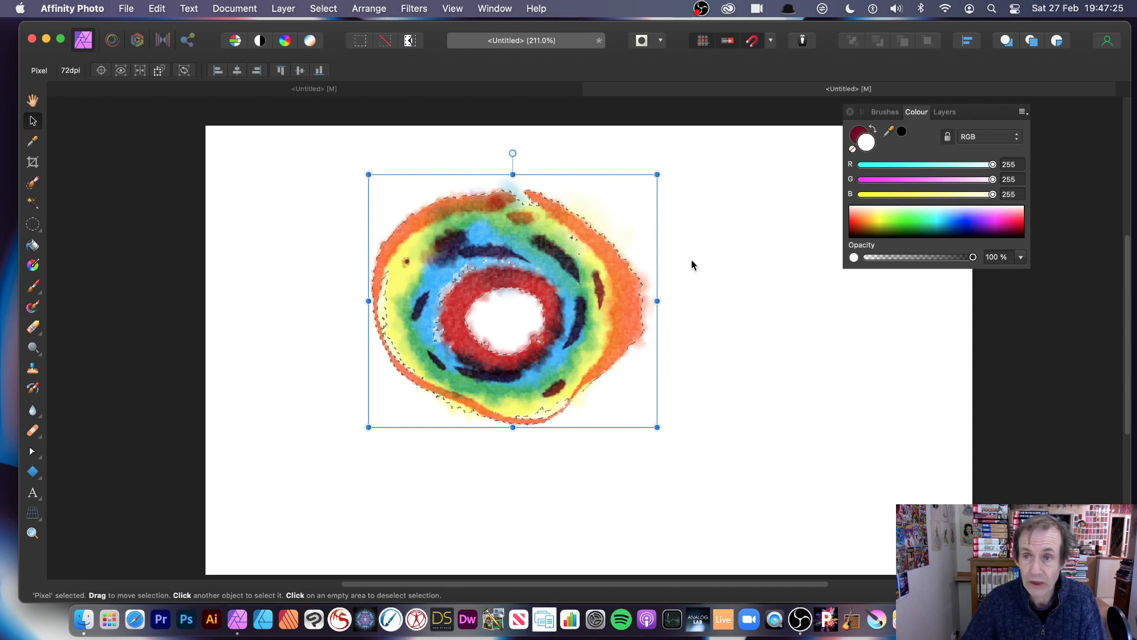
pyautogui.click(877, 111)
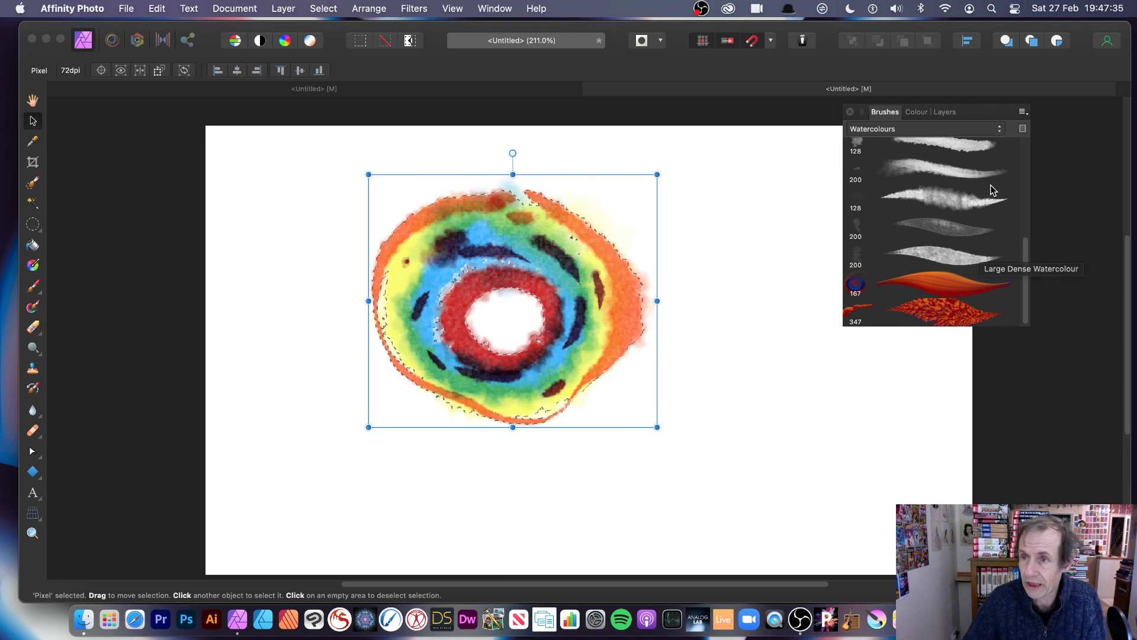
pyautogui.click(1021, 116)
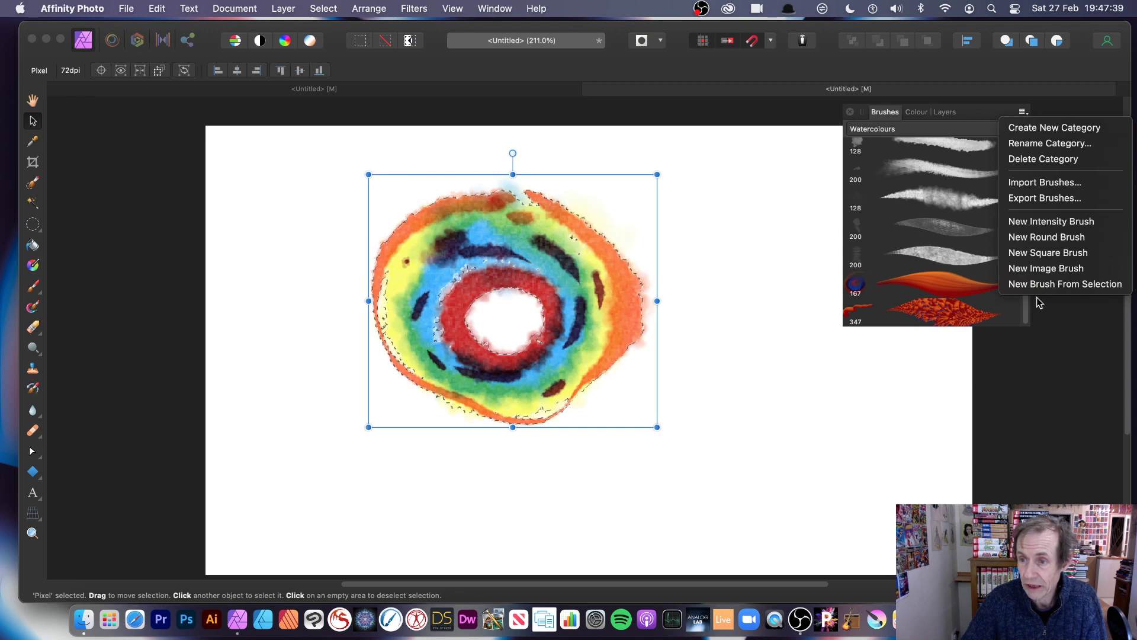
pyautogui.click(1051, 284)
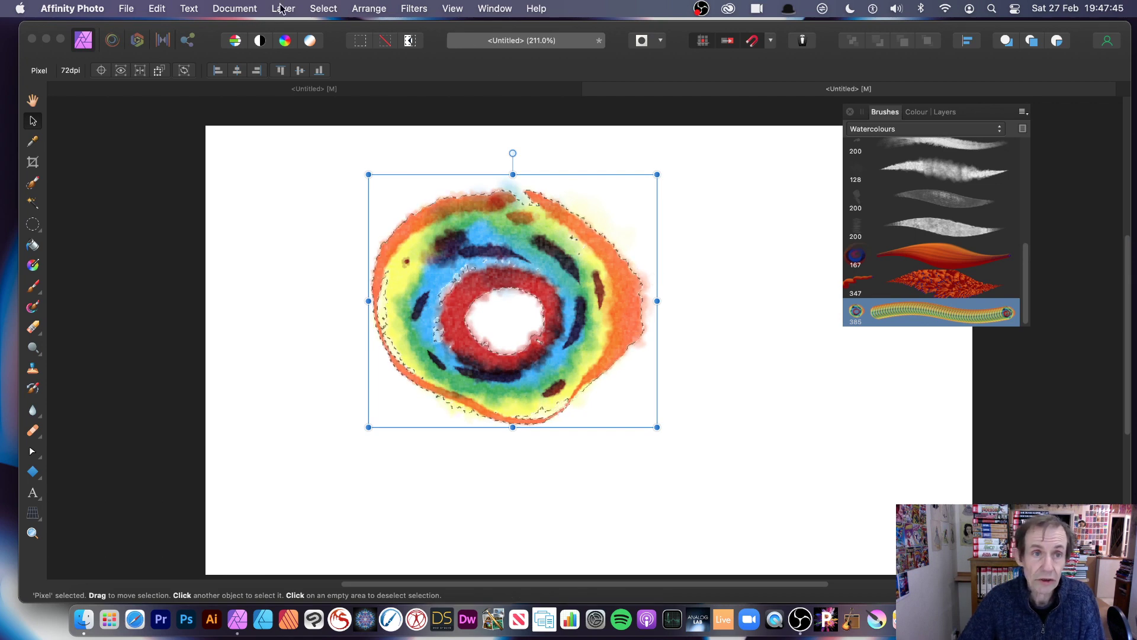
# Deselect, delete the ring layer and add a fresh empty pixel layer
pyautogui.click(323, 8)
pyautogui.click(325, 47)
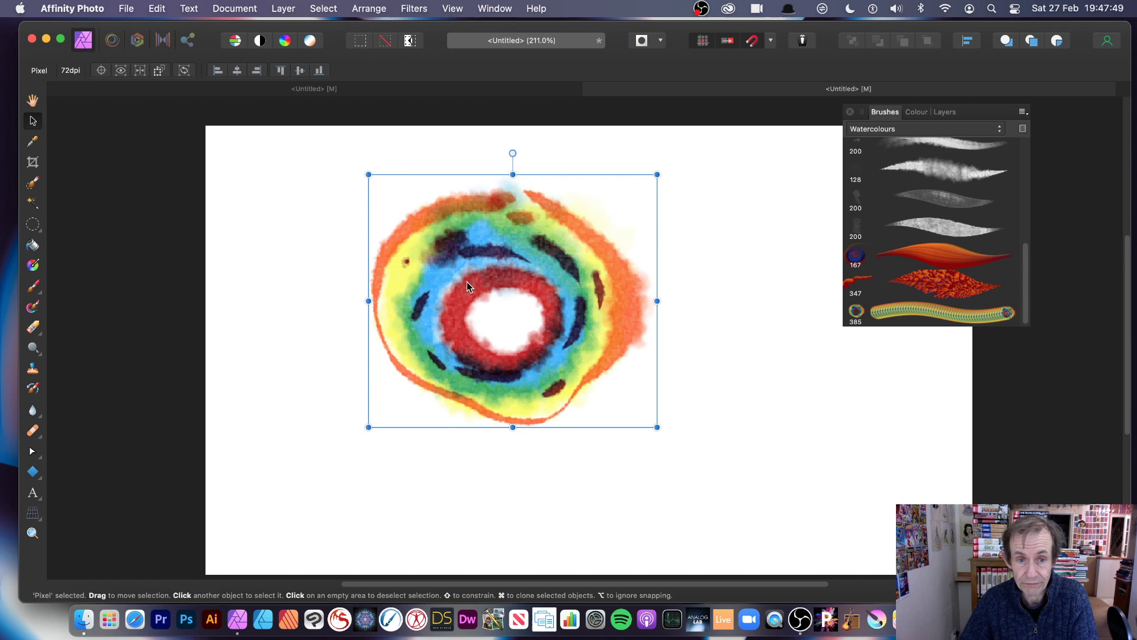
pyautogui.press('Delete')
pyautogui.click(945, 112)
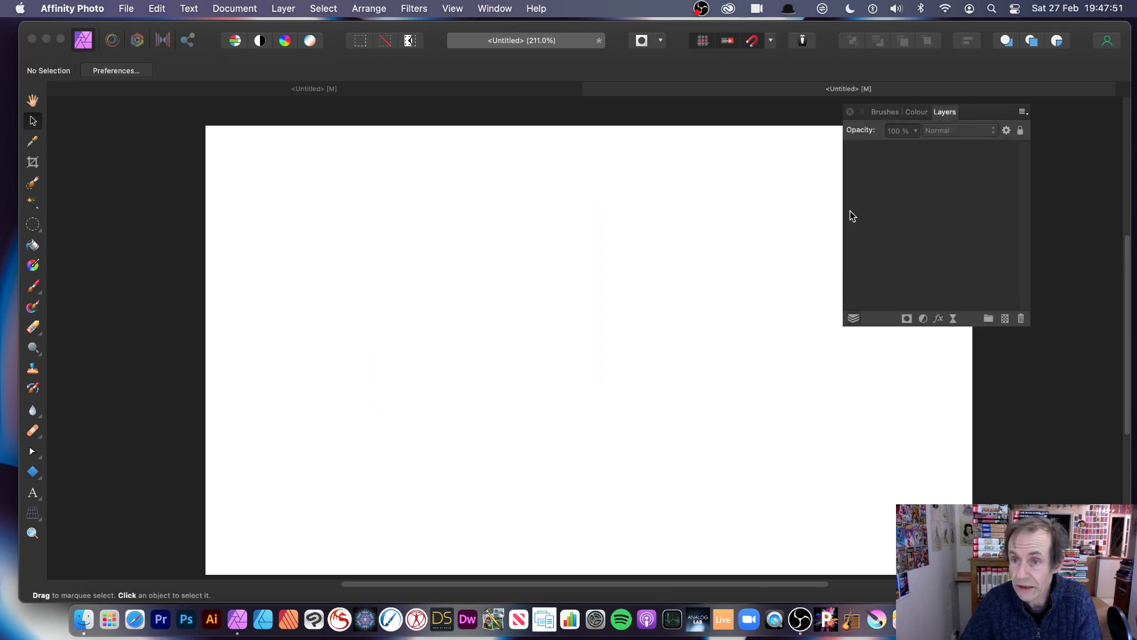
pyautogui.click(285, 9)
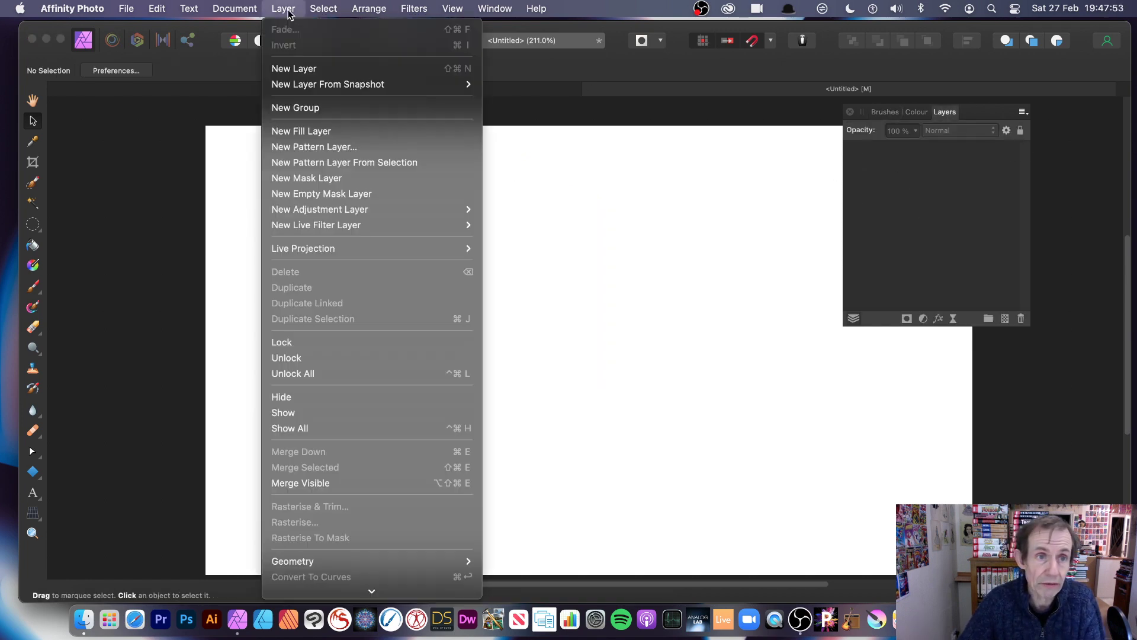
pyautogui.click(294, 67)
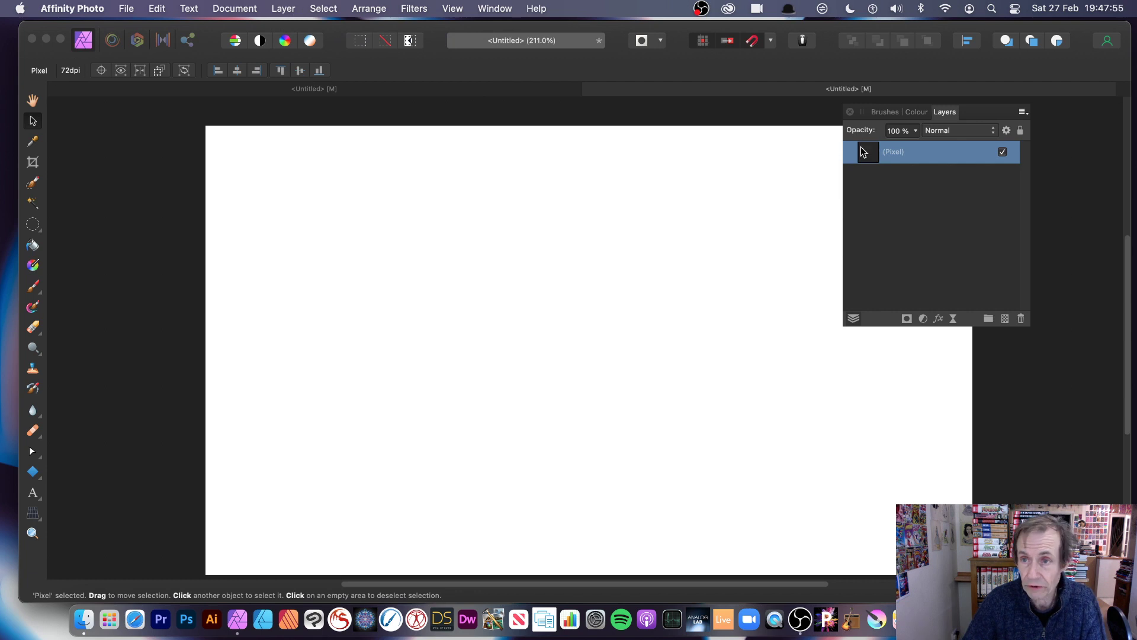
# Open the new Image Brush 3 in the brush editor and lower its spacing to 1%
pyautogui.click(886, 113)
pyautogui.click(923, 309)
pyautogui.doubleClick(923, 310)
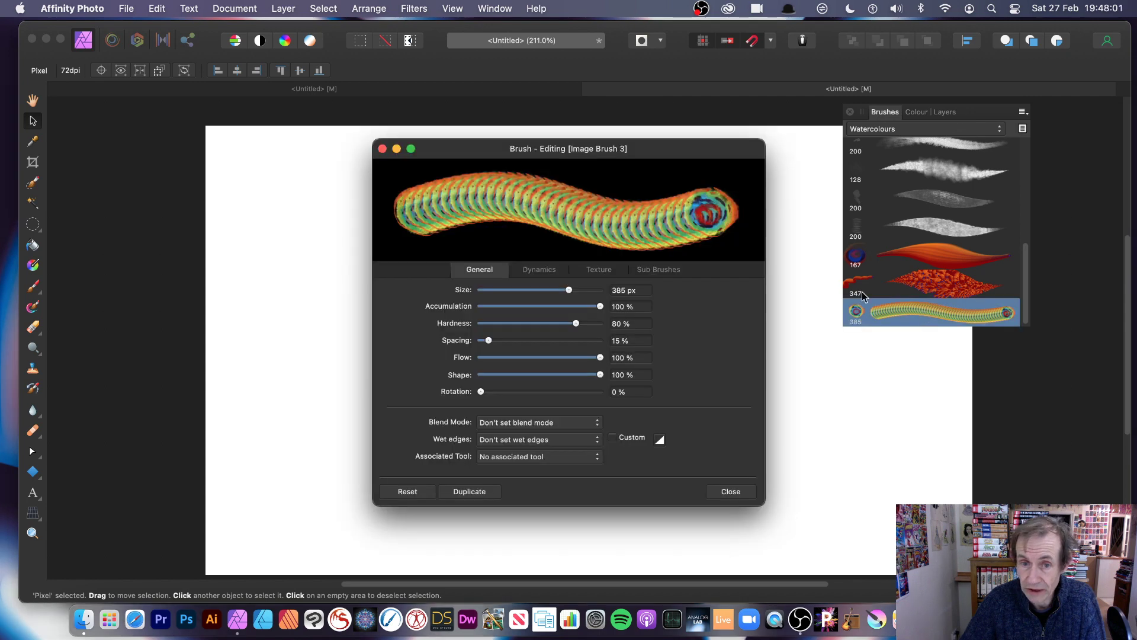
pyautogui.moveTo(631, 161); pyautogui.dragTo(508, 123)
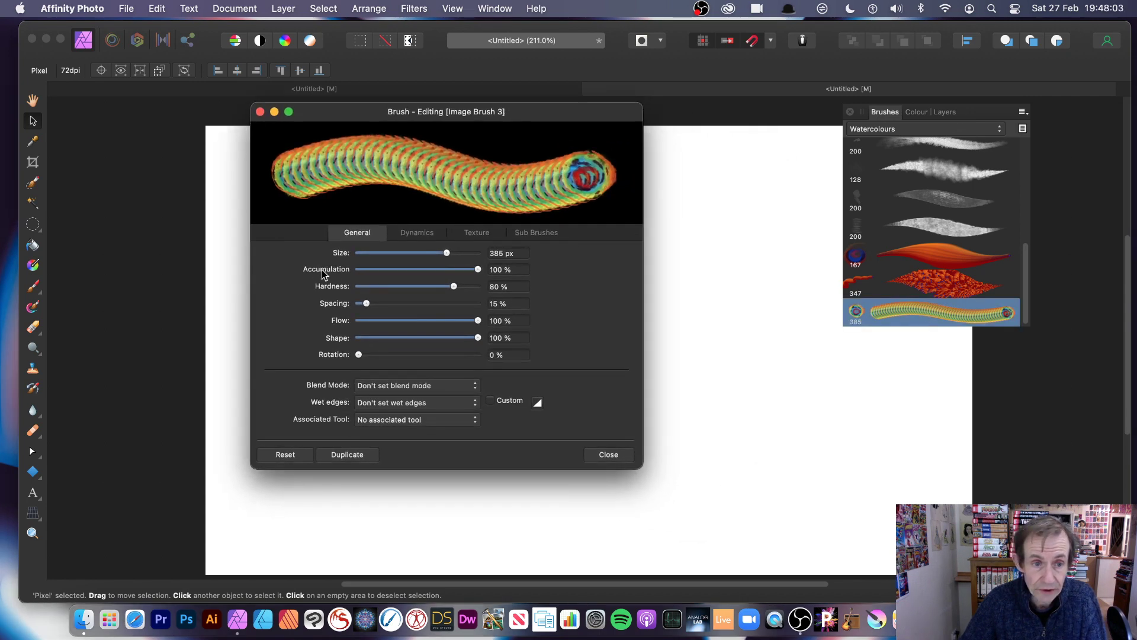
pyautogui.moveTo(367, 304); pyautogui.dragTo(357, 305)
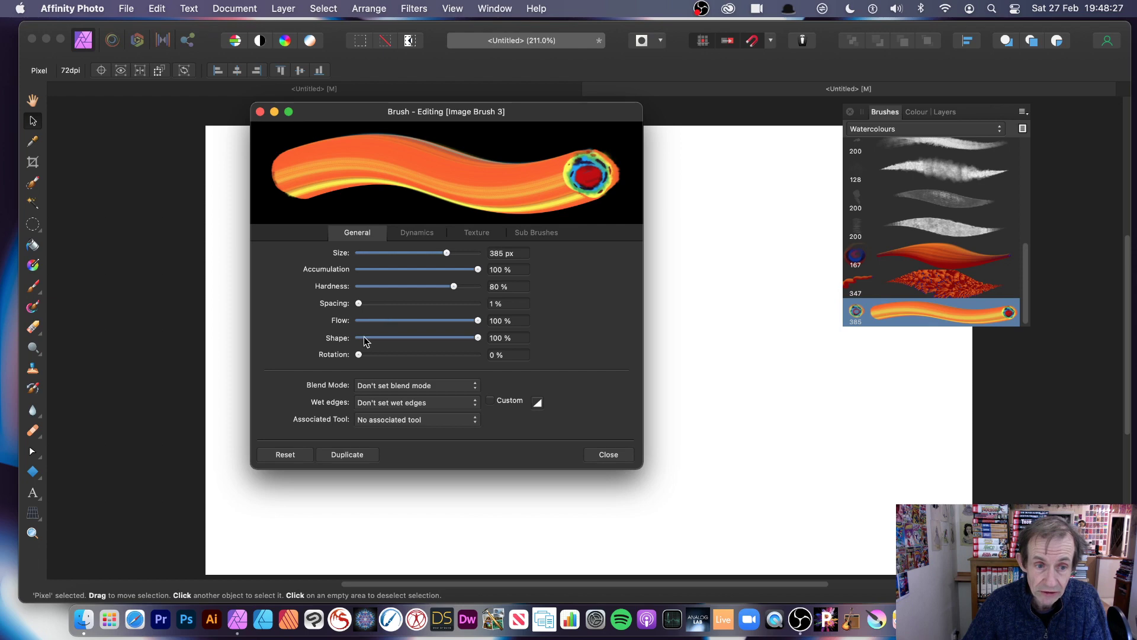
# In Dynamics, set size jitter to 100% with a linear pressure curve and random hue jitter at 87%
pyautogui.click(417, 233)
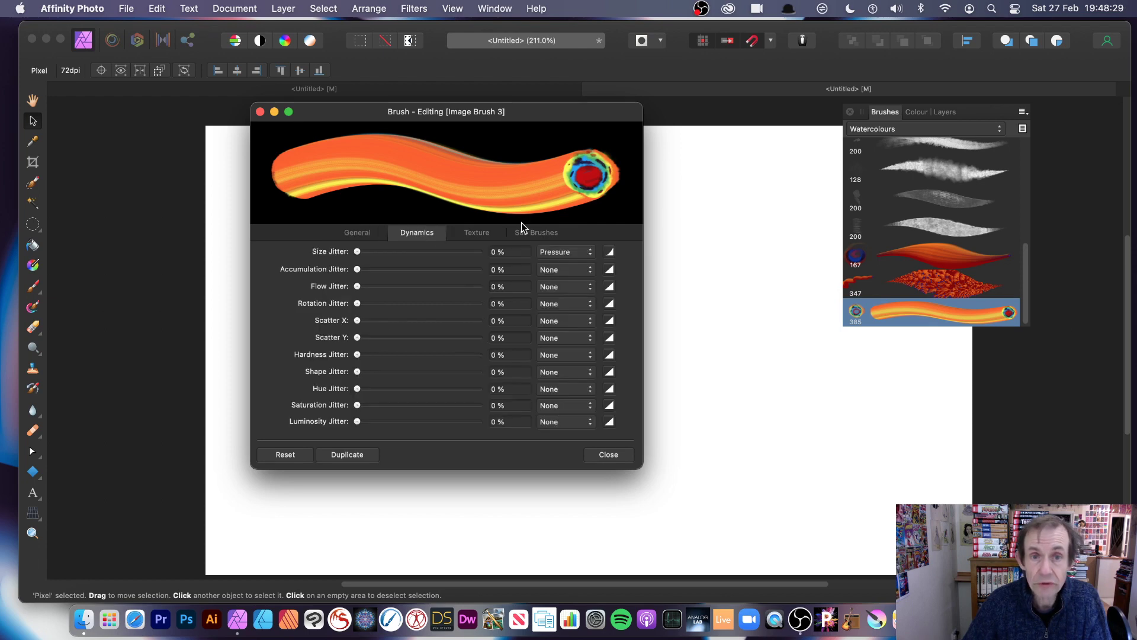
pyautogui.moveTo(357, 252); pyautogui.dragTo(480, 252)
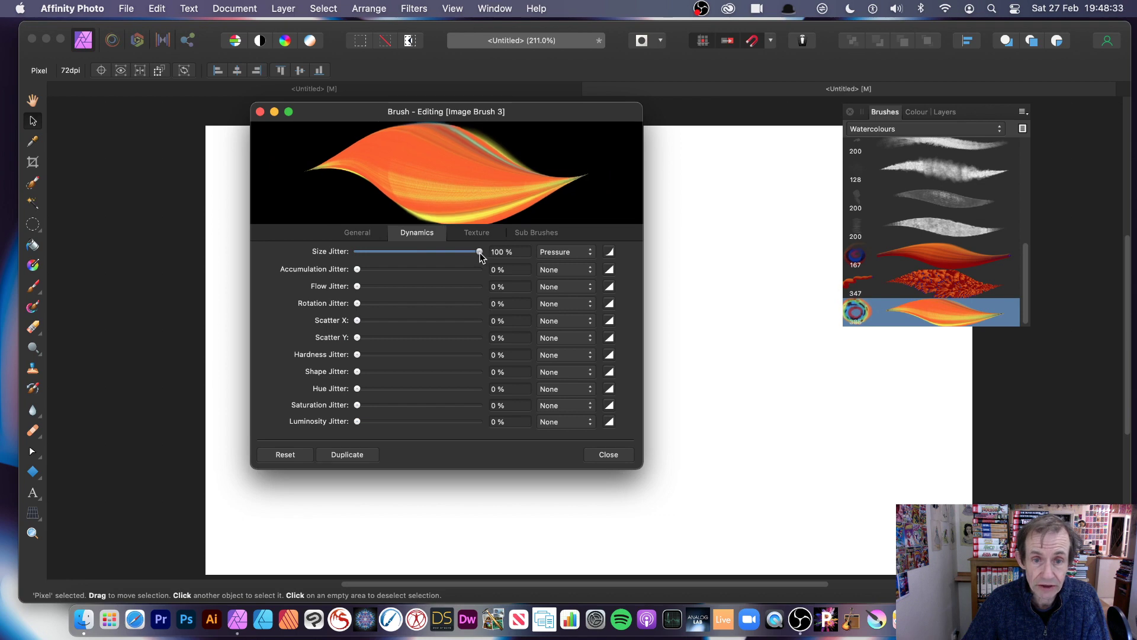
pyautogui.click(609, 253)
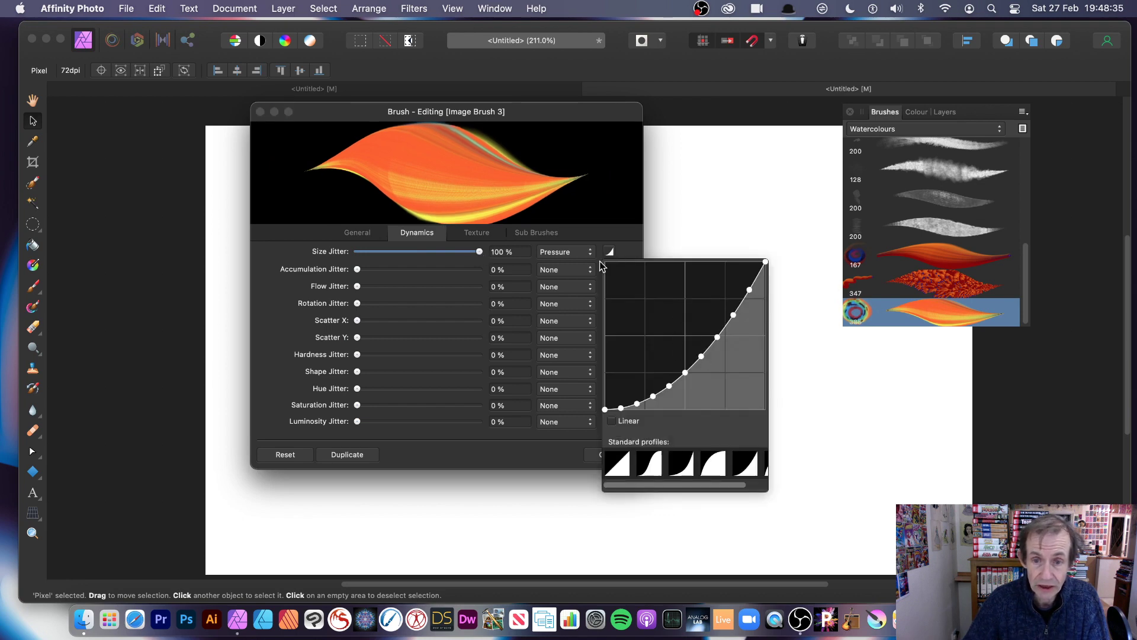
pyautogui.moveTo(686, 372); pyautogui.dragTo(675, 296)
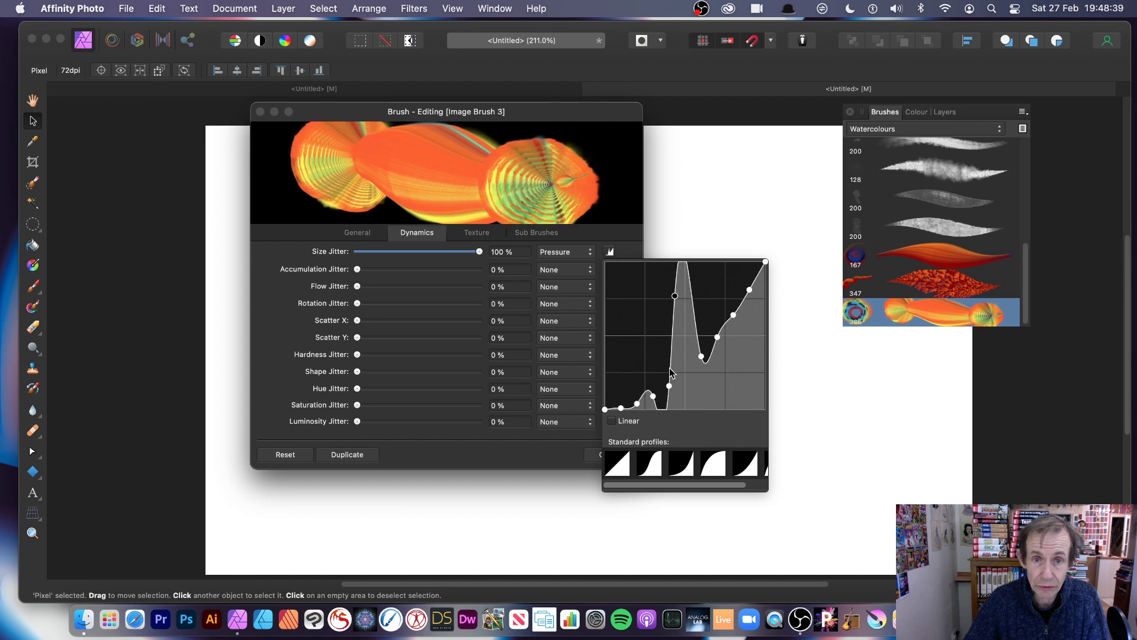
pyautogui.moveTo(671, 372); pyautogui.dragTo(715, 312)
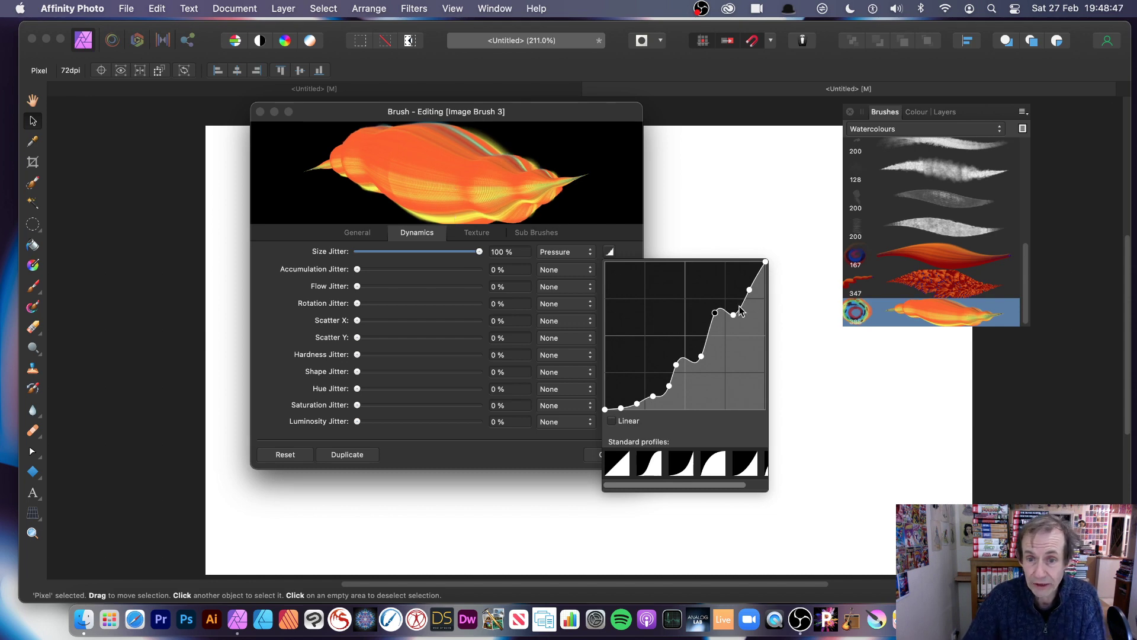
pyautogui.moveTo(749, 291); pyautogui.dragTo(741, 369)
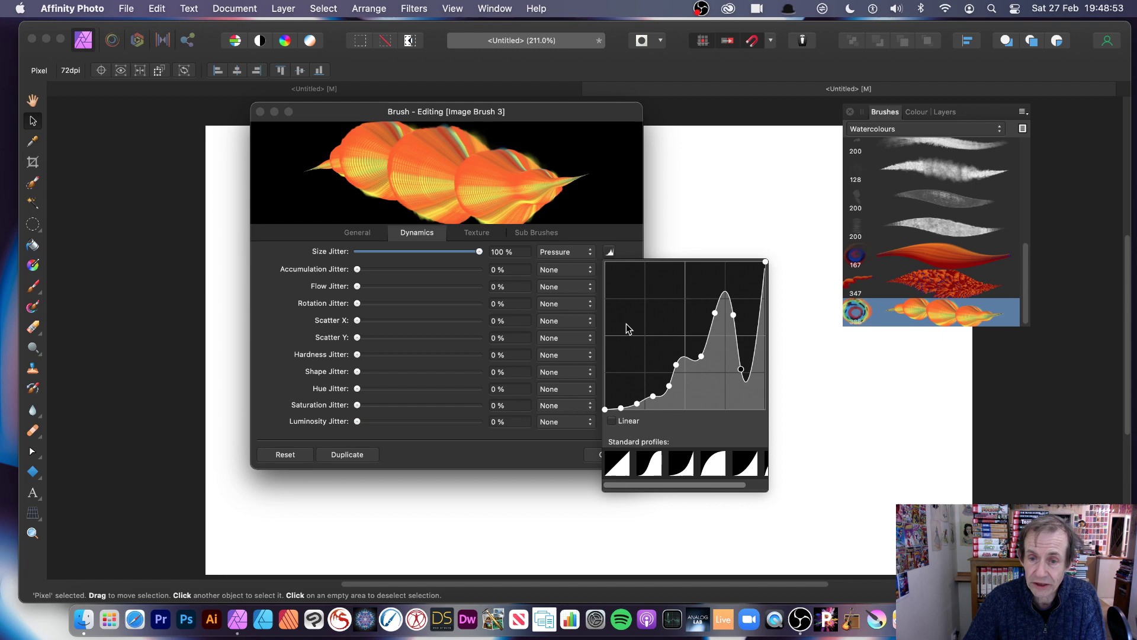
pyautogui.moveTo(654, 377); pyautogui.dragTo(650, 305)
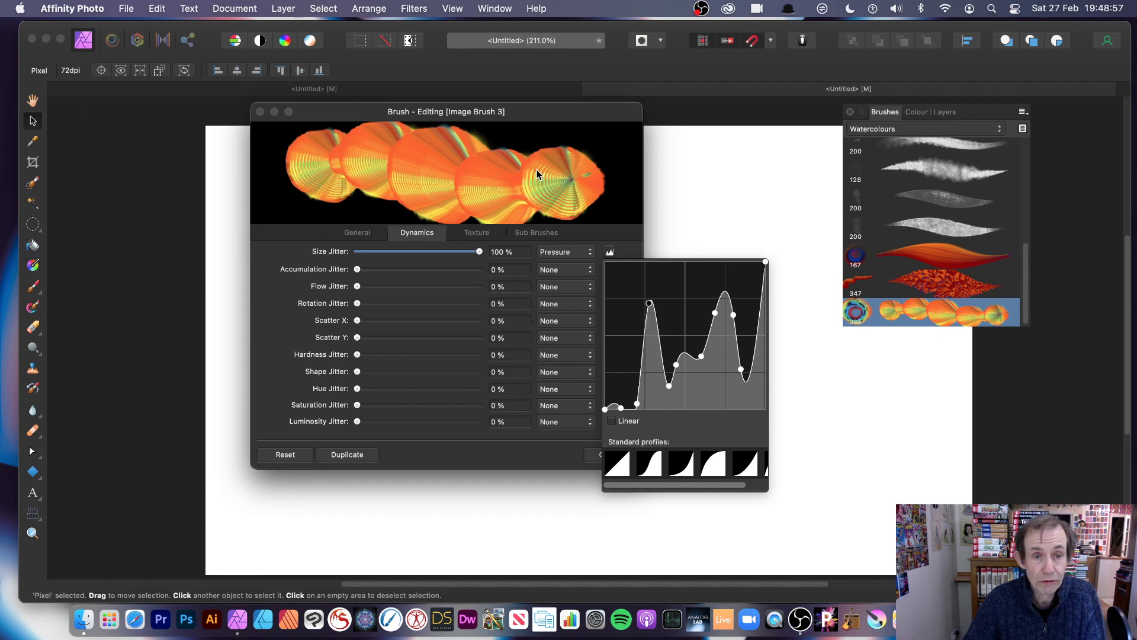
pyautogui.click(620, 463)
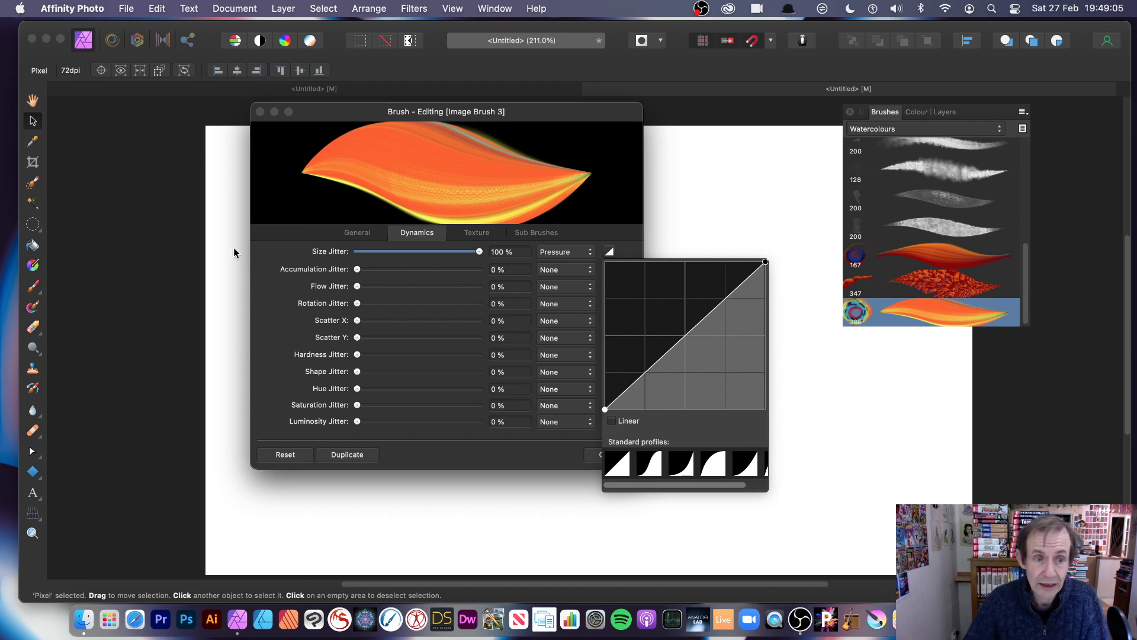
pyautogui.click(271, 259)
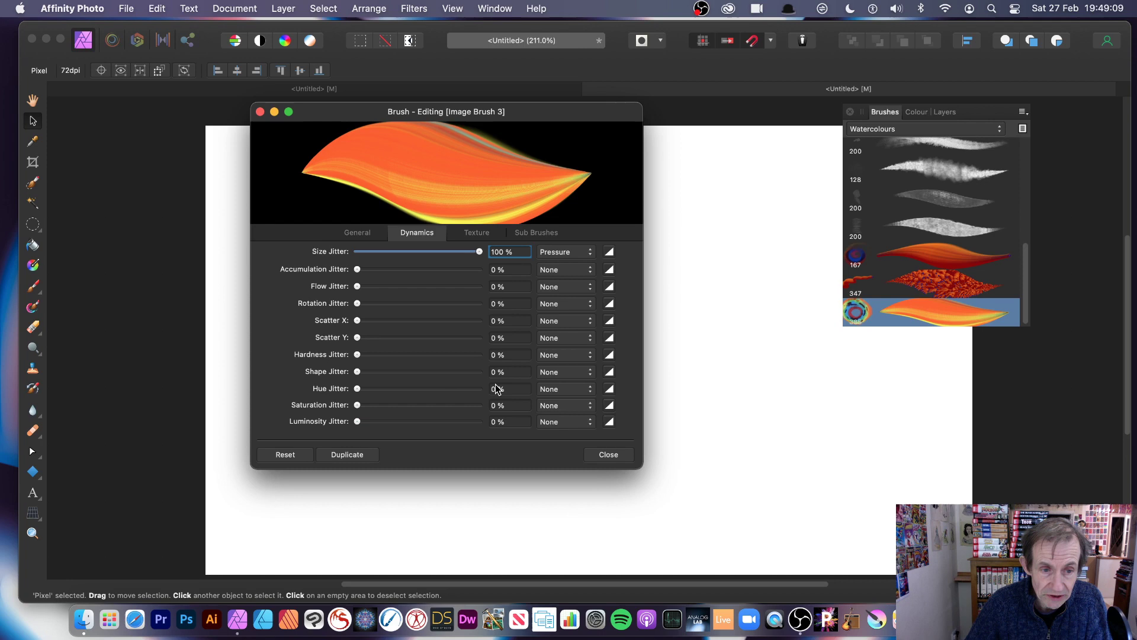
pyautogui.moveTo(435, 392)
pyautogui.mouseDown()
pyautogui.moveTo(464, 390)
pyautogui.moveTo(302, 374)
pyautogui.mouseUp()
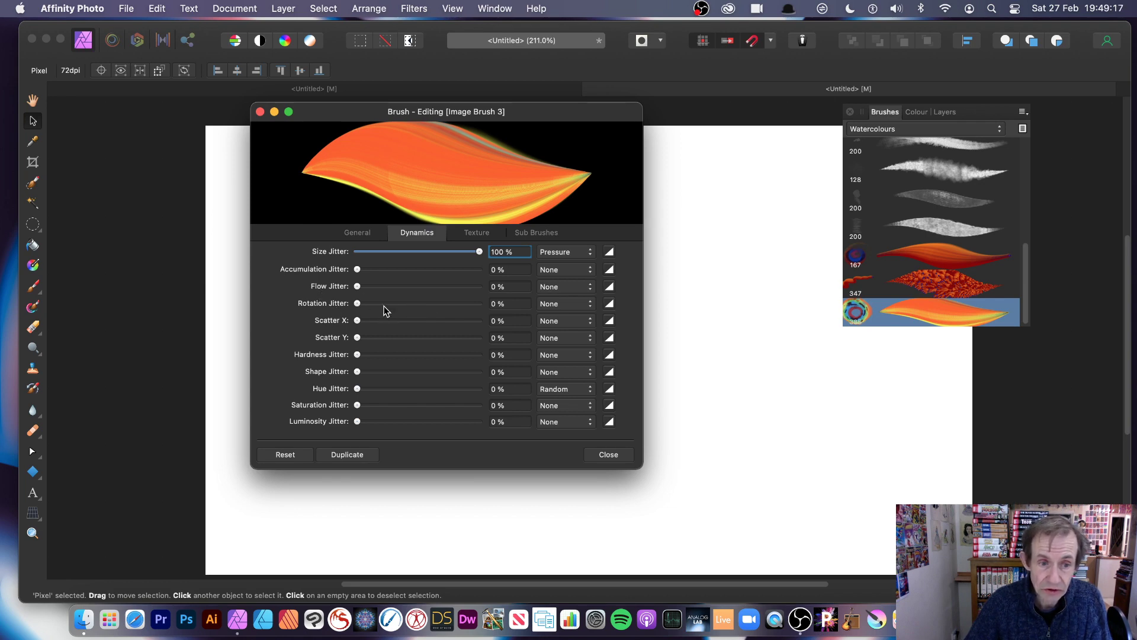
pyautogui.click(608, 455)
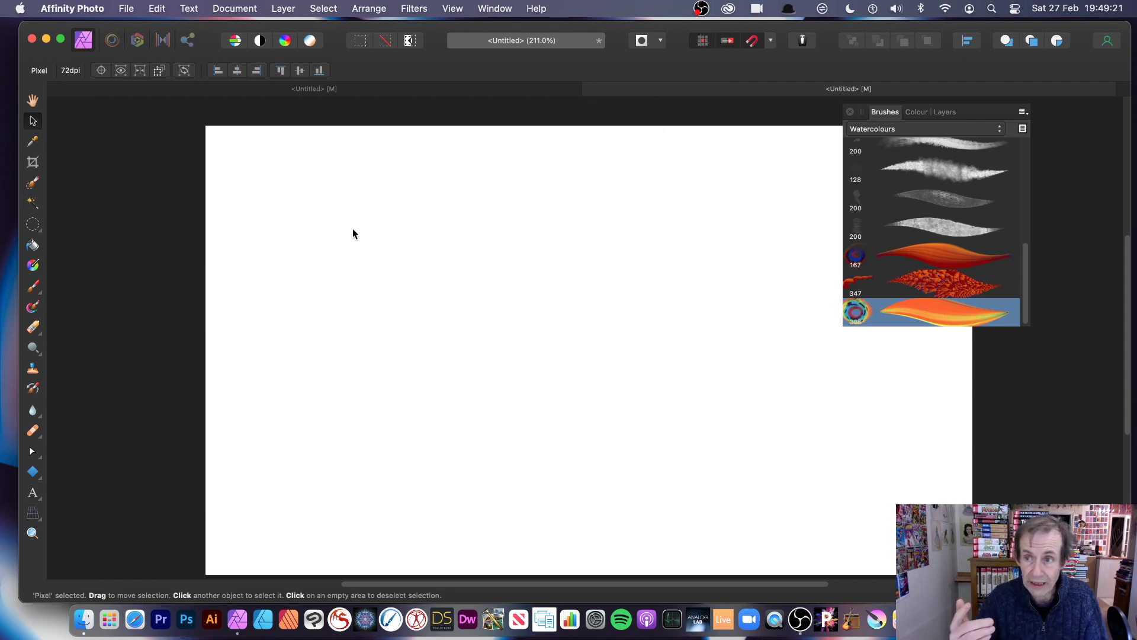
# Show the Layers list, pick the Paint Brush and reduce its width to 90 px
pyautogui.click(945, 113)
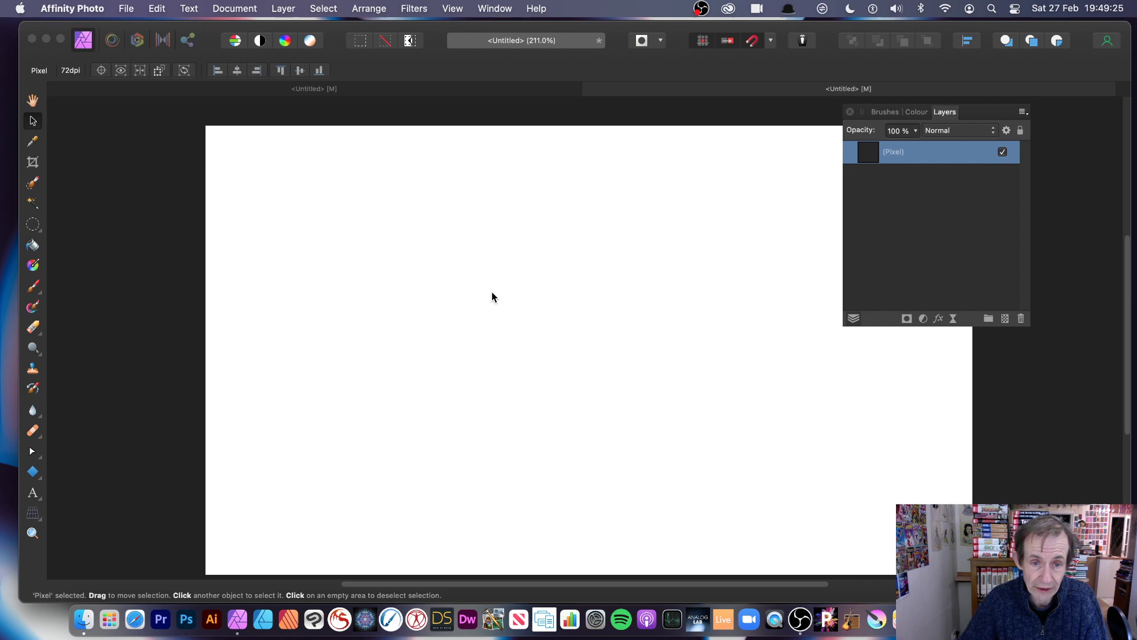
pyautogui.click(33, 288)
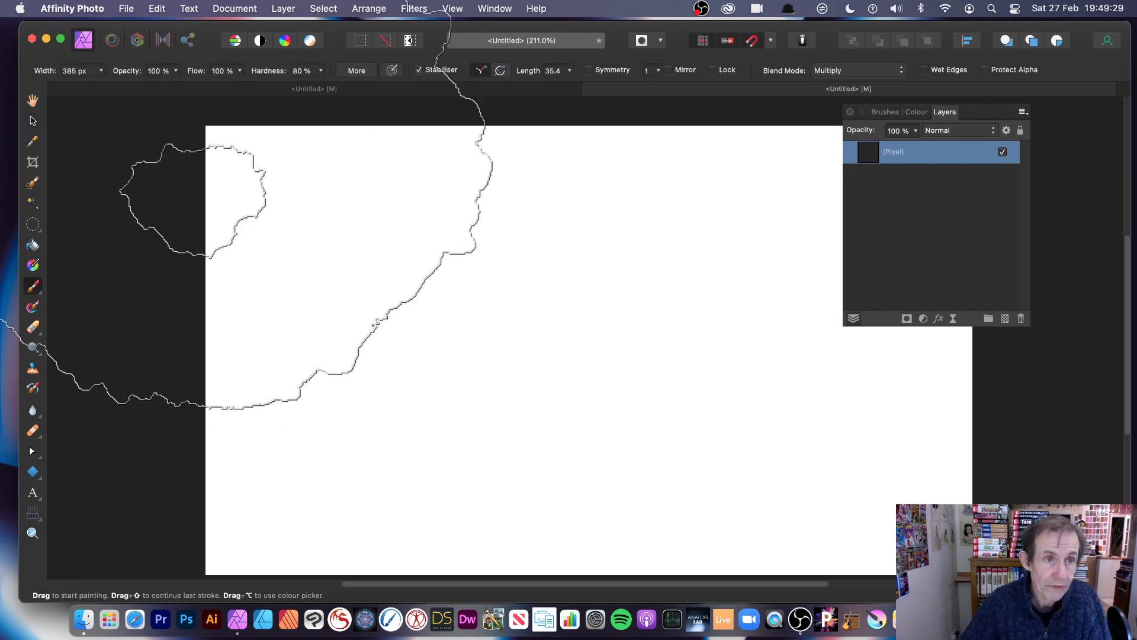
pyautogui.press('0')
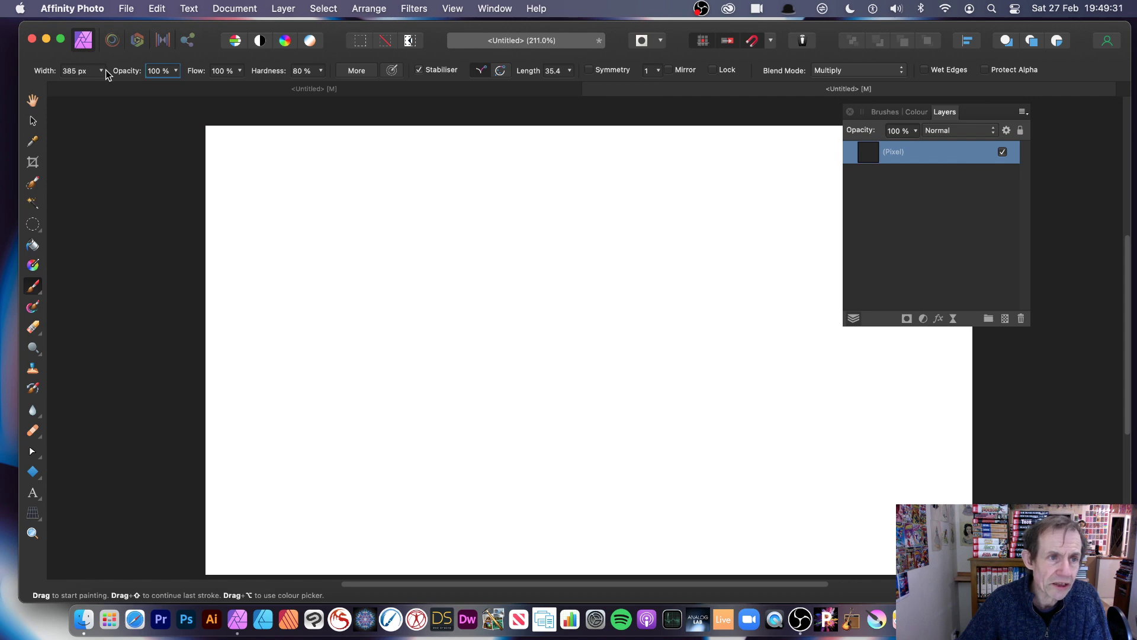
pyautogui.click(102, 71)
pyautogui.moveTo(93, 88); pyautogui.dragTo(78, 84)
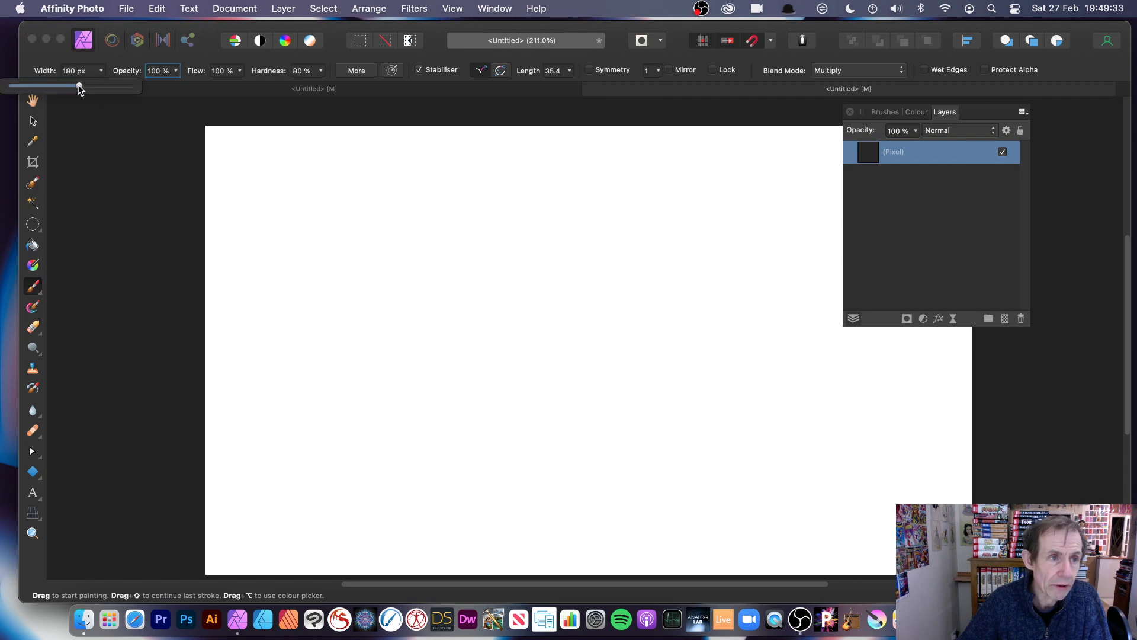
pyautogui.click(631, 396)
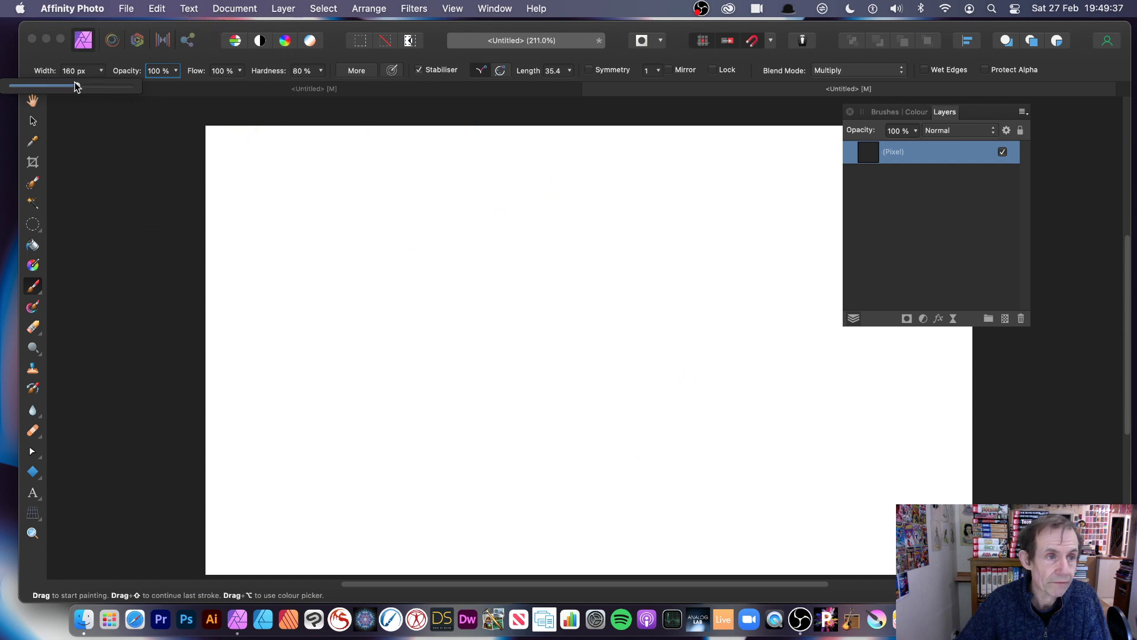
pyautogui.moveTo(75, 84); pyautogui.dragTo(70, 88)
# Paint looping and S-curved orange test strokes, try moving one, then undo them all
pyautogui.moveTo(468, 369)
pyautogui.mouseDown()
pyautogui.moveTo(440, 338)
pyautogui.moveTo(479, 317)
pyautogui.moveTo(513, 326)
pyautogui.moveTo(547, 375)
pyautogui.moveTo(590, 386)
pyautogui.moveTo(653, 351)
pyautogui.moveTo(713, 363)
pyautogui.moveTo(753, 411)
pyautogui.moveTo(815, 434)
pyautogui.moveTo(747, 469)
pyautogui.moveTo(383, 400)
pyautogui.moveTo(543, 305)
pyautogui.moveTo(595, 377)
pyautogui.moveTo(636, 215)
pyautogui.mouseUp()
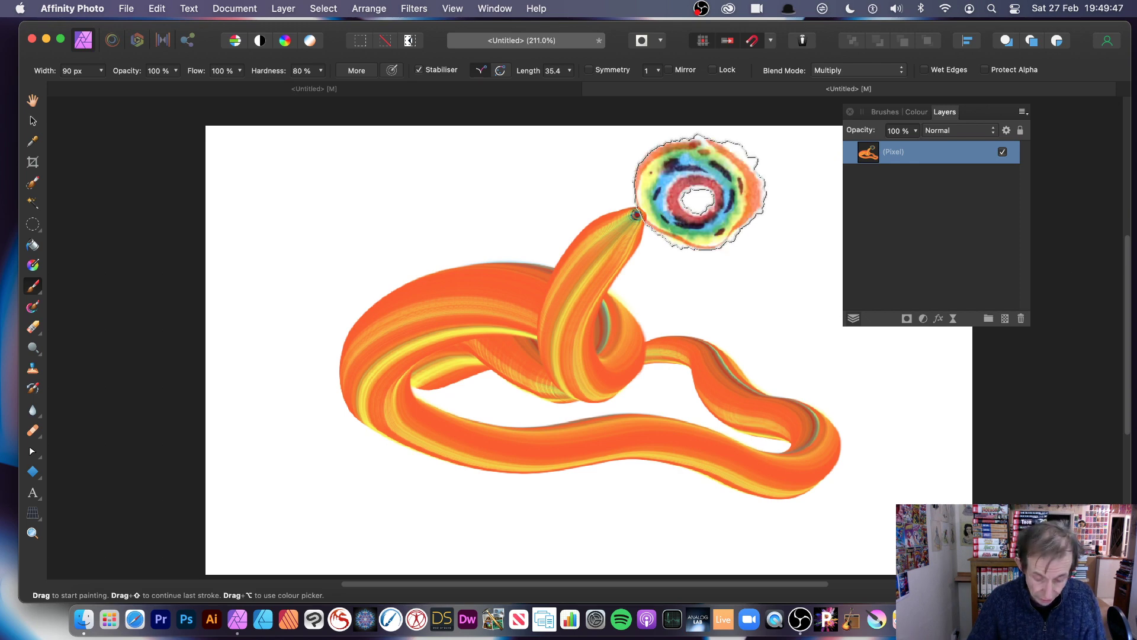
pyautogui.press('super+z')
pyautogui.press('super+z')
pyautogui.press('super+z')
pyautogui.press('super+z')
pyautogui.press('super+z')
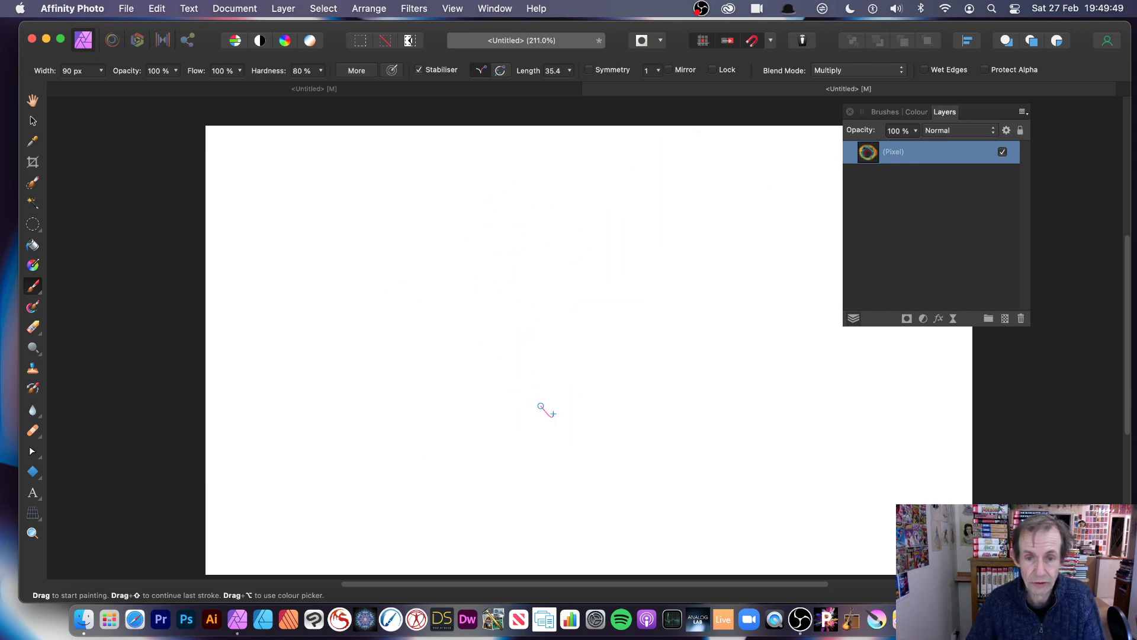
pyautogui.moveTo(599, 364)
pyautogui.mouseDown()
pyautogui.moveTo(444, 263)
pyautogui.moveTo(604, 255)
pyautogui.moveTo(493, 228)
pyautogui.moveTo(354, 277)
pyautogui.moveTo(267, 392)
pyautogui.moveTo(478, 422)
pyautogui.moveTo(422, 492)
pyautogui.moveTo(544, 506)
pyautogui.moveTo(684, 291)
pyautogui.moveTo(807, 335)
pyautogui.moveTo(763, 376)
pyautogui.moveTo(734, 441)
pyautogui.moveTo(666, 445)
pyautogui.moveTo(697, 392)
pyautogui.moveTo(715, 302)
pyautogui.moveTo(674, 305)
pyautogui.moveTo(524, 455)
pyautogui.moveTo(324, 448)
pyautogui.moveTo(640, 220)
pyautogui.moveTo(696, 239)
pyautogui.mouseUp()
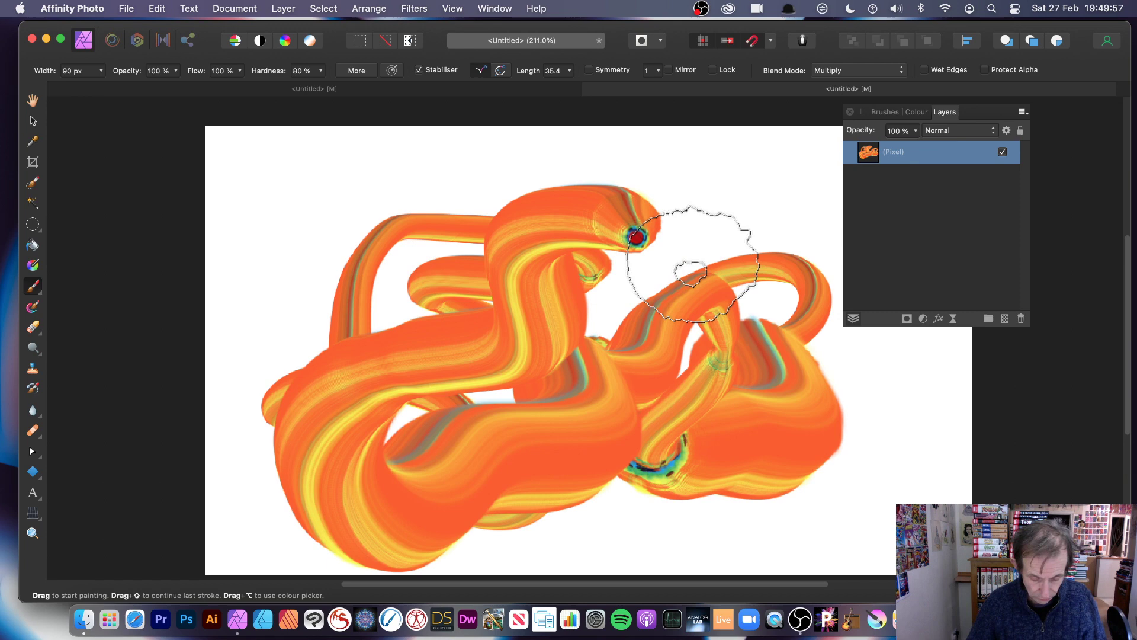
pyautogui.hotkey('ctrl', 'z')
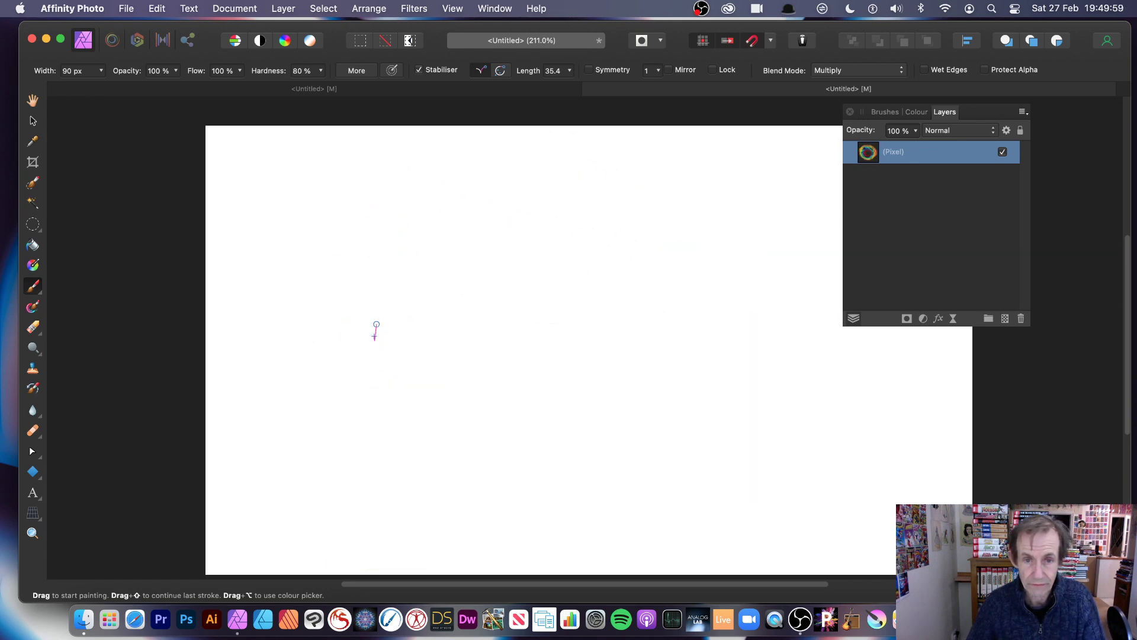
pyautogui.moveTo(375, 330)
pyautogui.mouseDown()
pyautogui.moveTo(479, 271)
pyautogui.moveTo(572, 346)
pyautogui.moveTo(675, 268)
pyautogui.moveTo(738, 348)
pyautogui.moveTo(424, 449)
pyautogui.moveTo(479, 384)
pyautogui.moveTo(453, 379)
pyautogui.mouseUp()
pyautogui.click(31, 121)
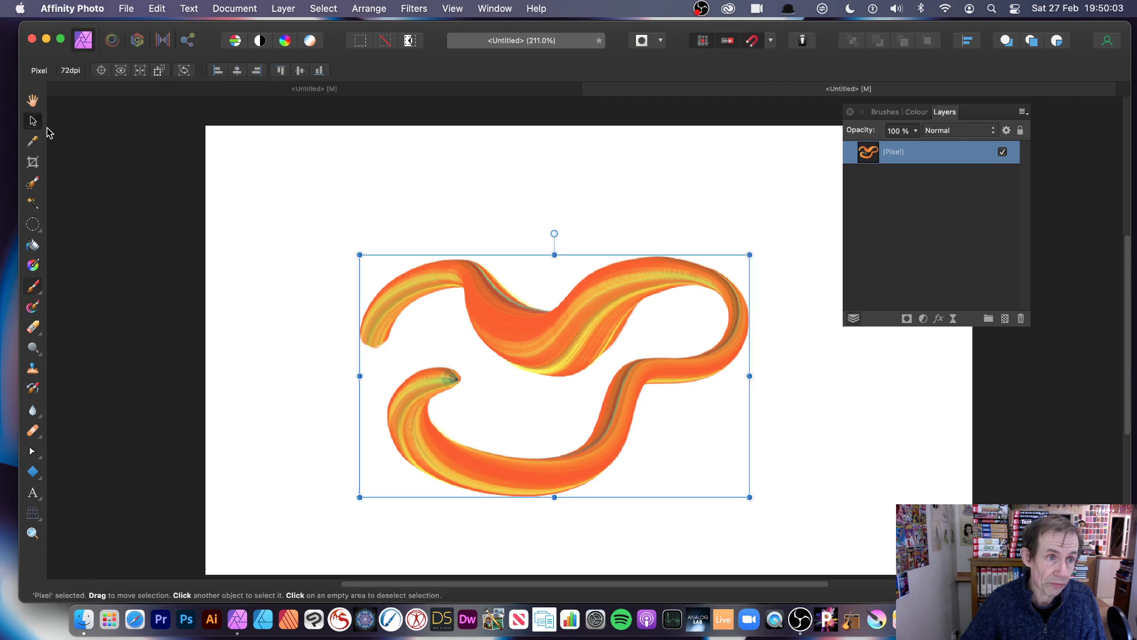
pyautogui.moveTo(549, 358)
pyautogui.mouseDown()
pyautogui.moveTo(466, 257)
pyautogui.moveTo(506, 342)
pyautogui.mouseUp()
pyautogui.press('super+z')
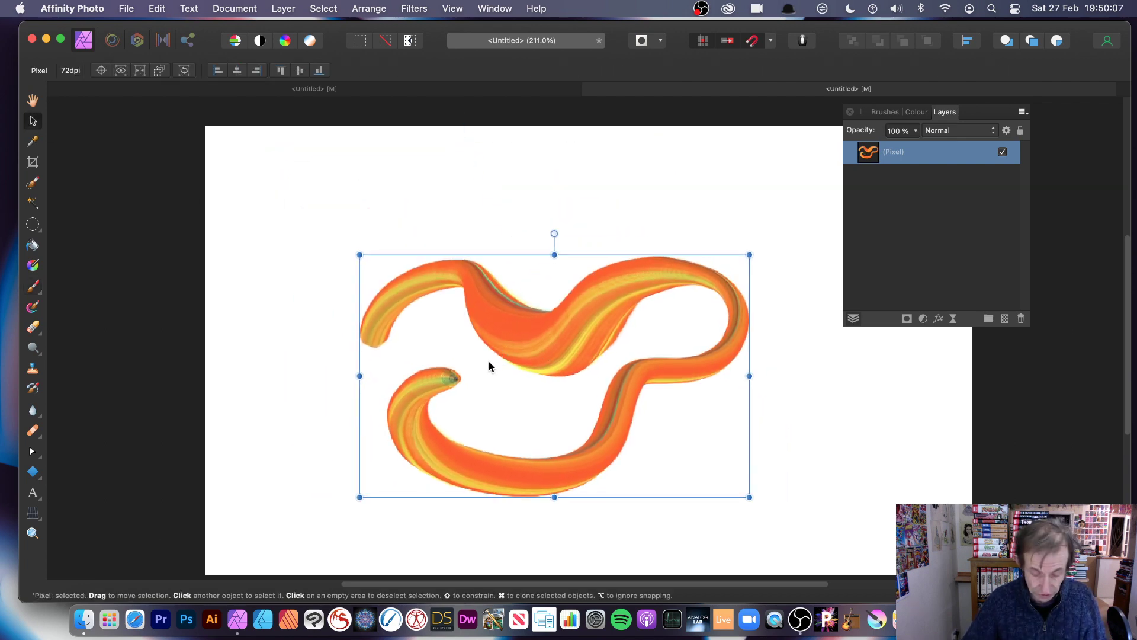
pyautogui.press('super+z')
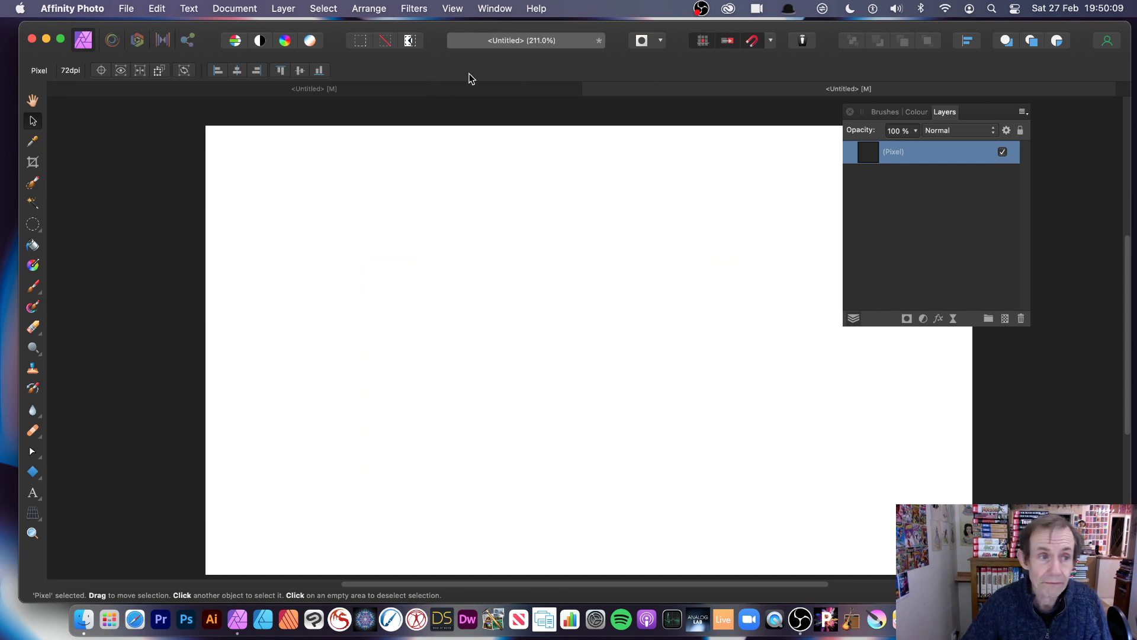
# Turn on Paint Brush symmetry with 5 segments
pyautogui.click(33, 286)
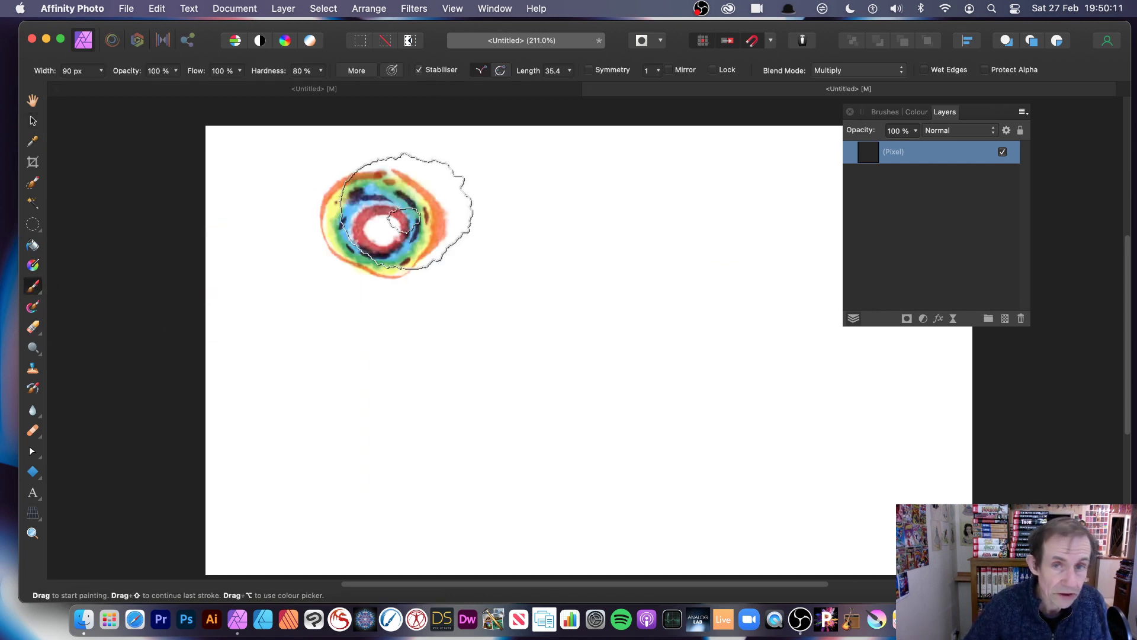
pyautogui.click(589, 70)
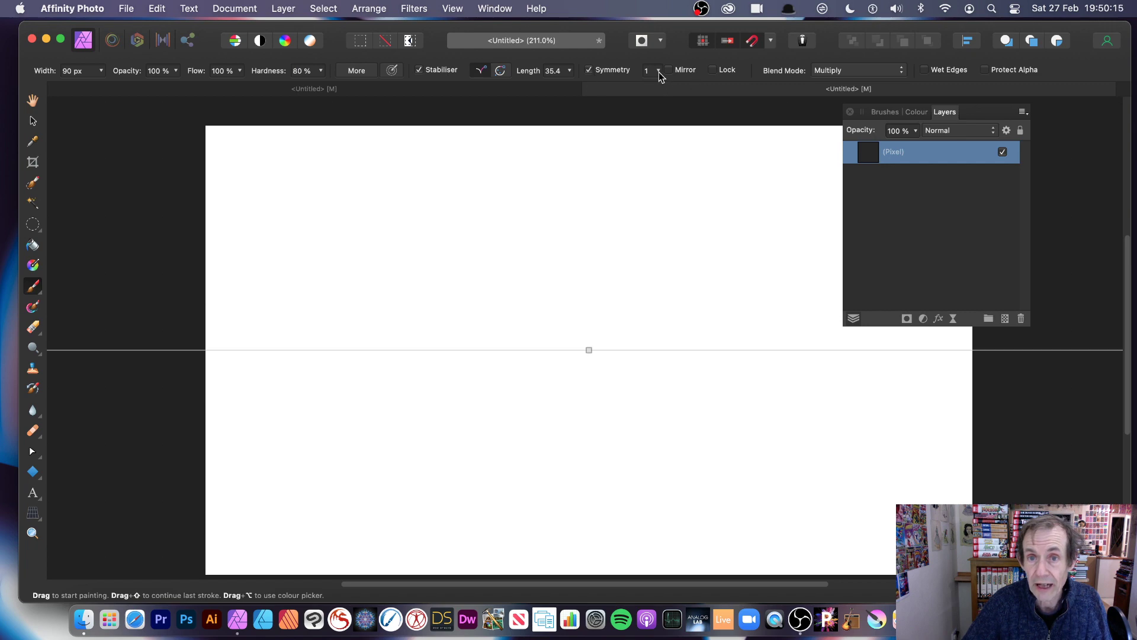
pyautogui.click(660, 71)
pyautogui.moveTo(655, 87); pyautogui.dragTo(688, 86)
# Stamp several symmetric rings of dabs across the canvas, undoing each one
pyautogui.click(609, 153)
pyautogui.hotkey('ctrl', 'z')
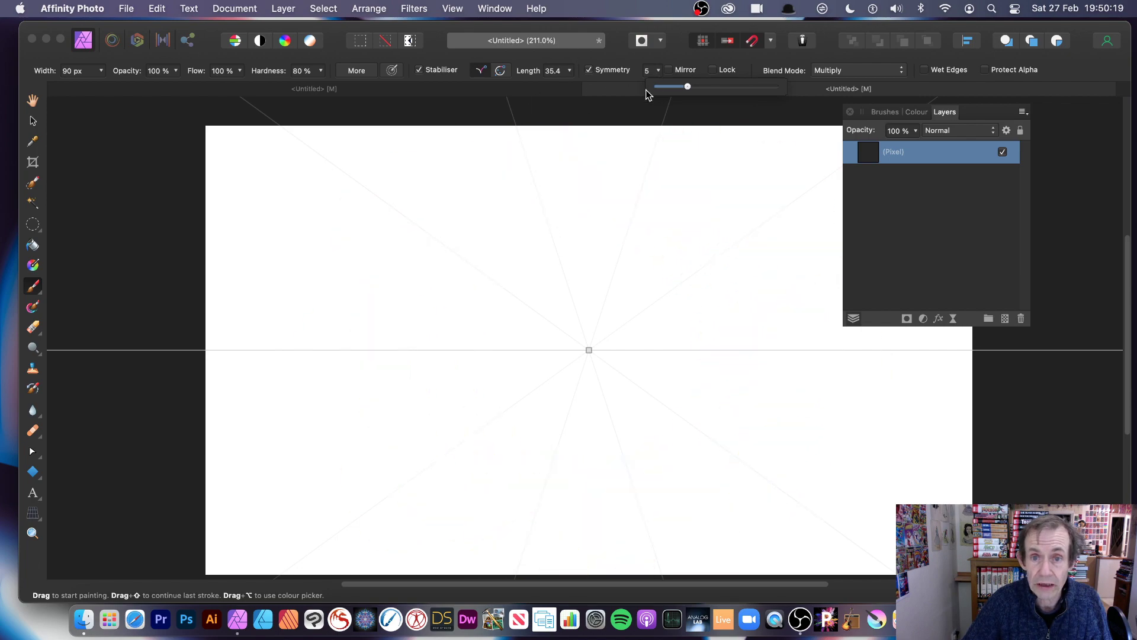
pyautogui.click(607, 218)
pyautogui.hotkey('ctrl', 'z')
pyautogui.click(589, 349)
pyautogui.click(589, 349)
pyautogui.hotkey('ctrl', 'z')
pyautogui.click(458, 356)
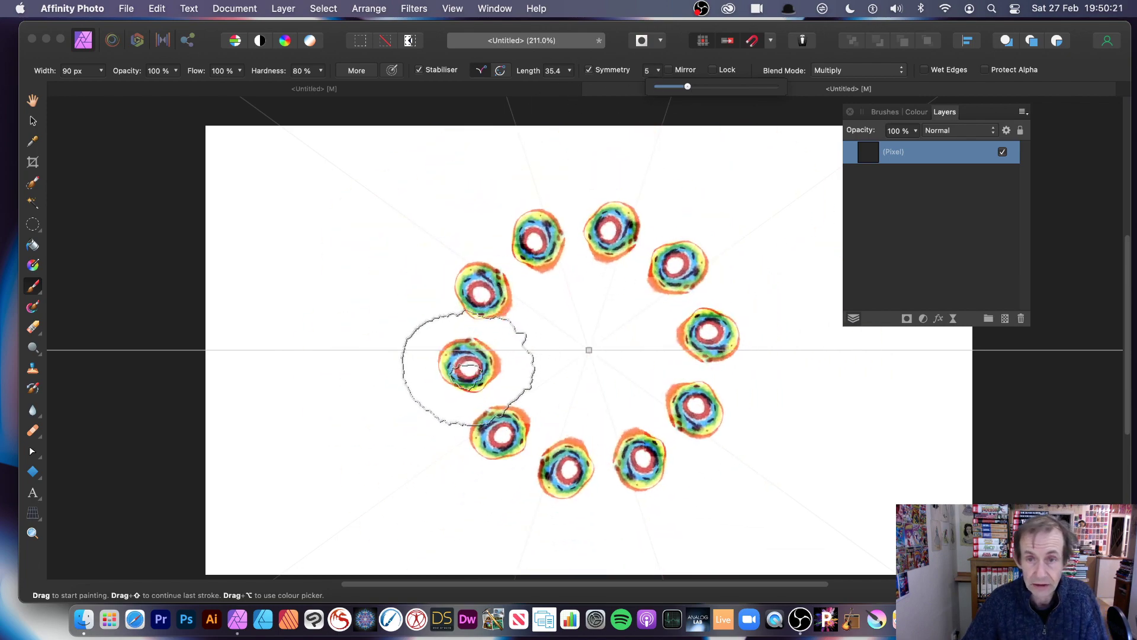
pyautogui.hotkey('ctrl', 'z')
pyautogui.click(486, 394)
pyautogui.press('super+z')
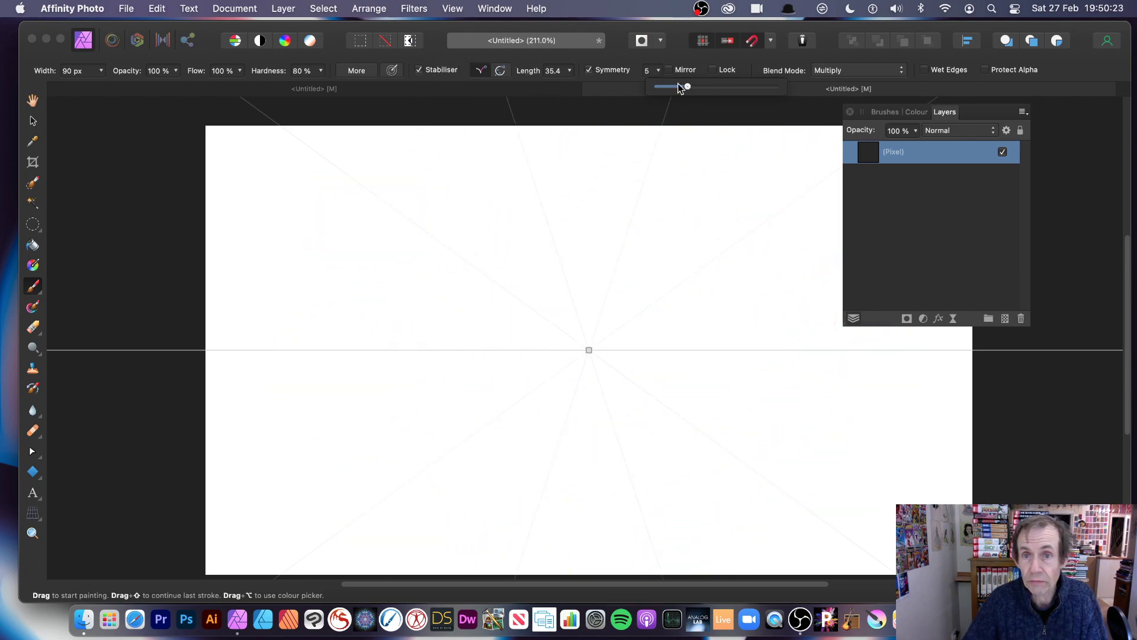
pyautogui.click(452, 252)
pyautogui.press('super+z')
pyautogui.click(482, 355)
pyautogui.press('super+z')
pyautogui.click(508, 368)
pyautogui.press('super+z')
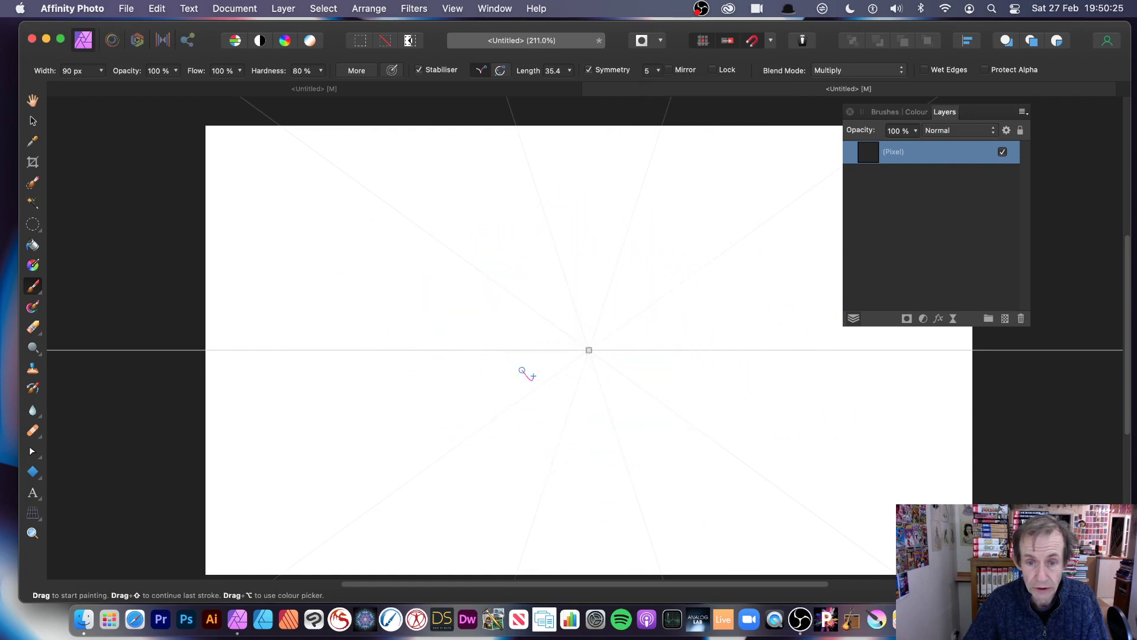
# Paint two symmetric strokes radiating from the centre, then remove them
pyautogui.moveTo(522, 371)
pyautogui.mouseDown()
pyautogui.moveTo(537, 327)
pyautogui.moveTo(506, 309)
pyautogui.moveTo(433, 291)
pyautogui.moveTo(420, 302)
pyautogui.moveTo(439, 333)
pyautogui.moveTo(424, 356)
pyautogui.moveTo(344, 332)
pyautogui.mouseUp()
pyautogui.press('super+z')
pyautogui.moveTo(568, 338)
pyautogui.mouseDown()
pyautogui.moveTo(306, 214)
pyautogui.moveTo(415, 243)
pyautogui.moveTo(319, 308)
pyautogui.moveTo(279, 414)
pyautogui.moveTo(516, 364)
pyautogui.moveTo(368, 223)
pyautogui.moveTo(568, 320)
pyautogui.moveTo(770, 367)
pyautogui.moveTo(809, 350)
pyautogui.moveTo(658, 297)
pyautogui.moveTo(690, 201)
pyautogui.mouseUp()
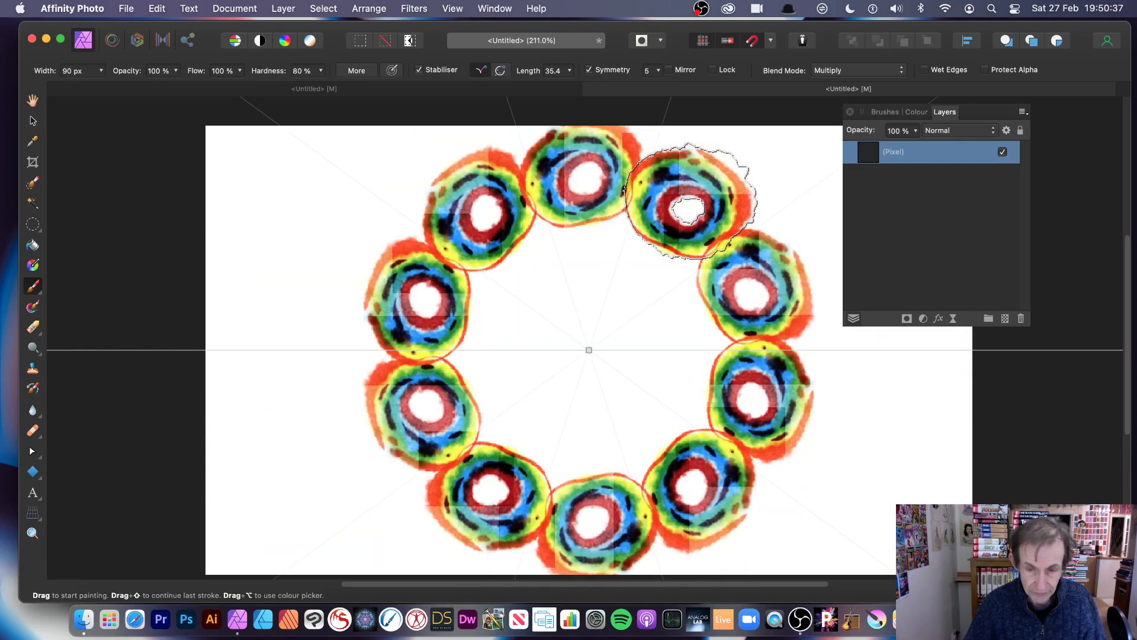
pyautogui.press('Delete')
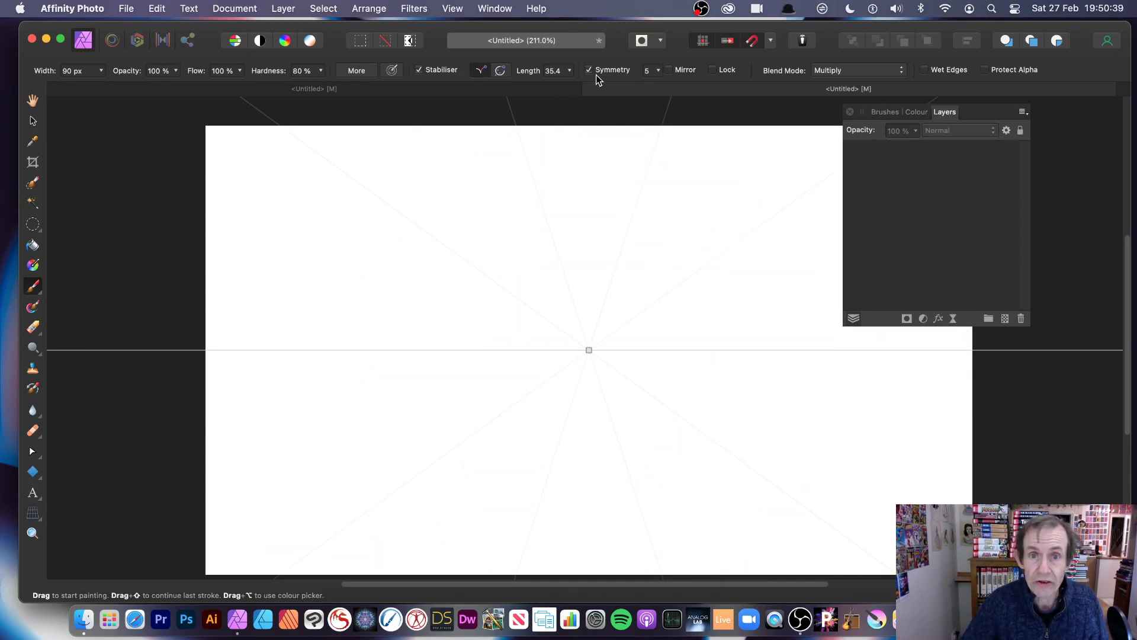
# Turn off painting symmetry and add a new pixel layer
pyautogui.click(590, 71)
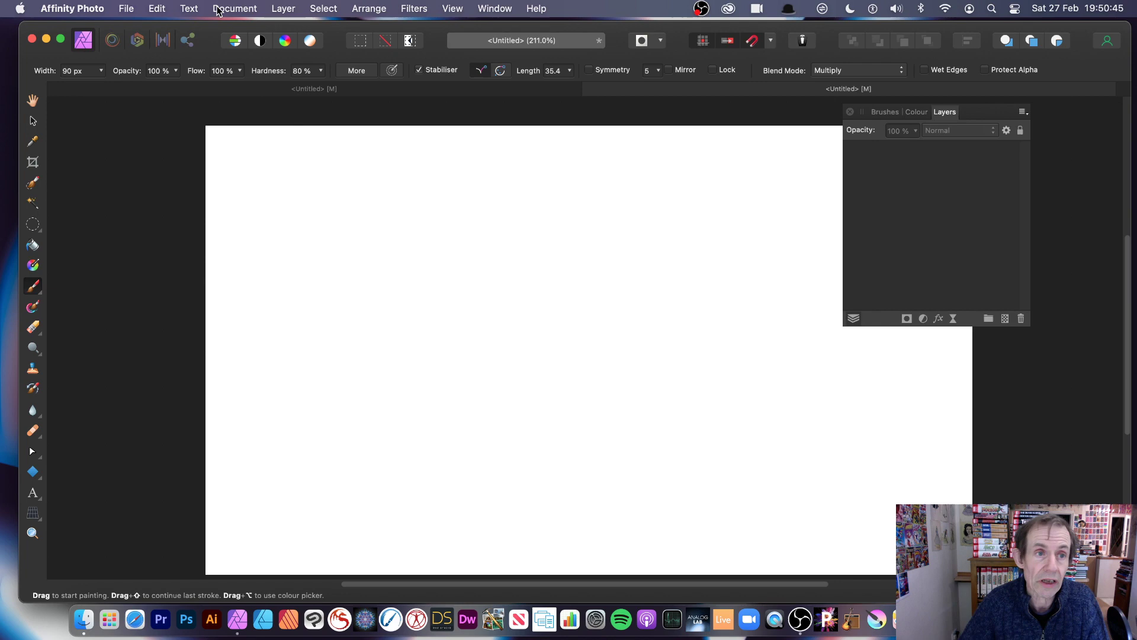
pyautogui.click(288, 9)
pyautogui.click(296, 69)
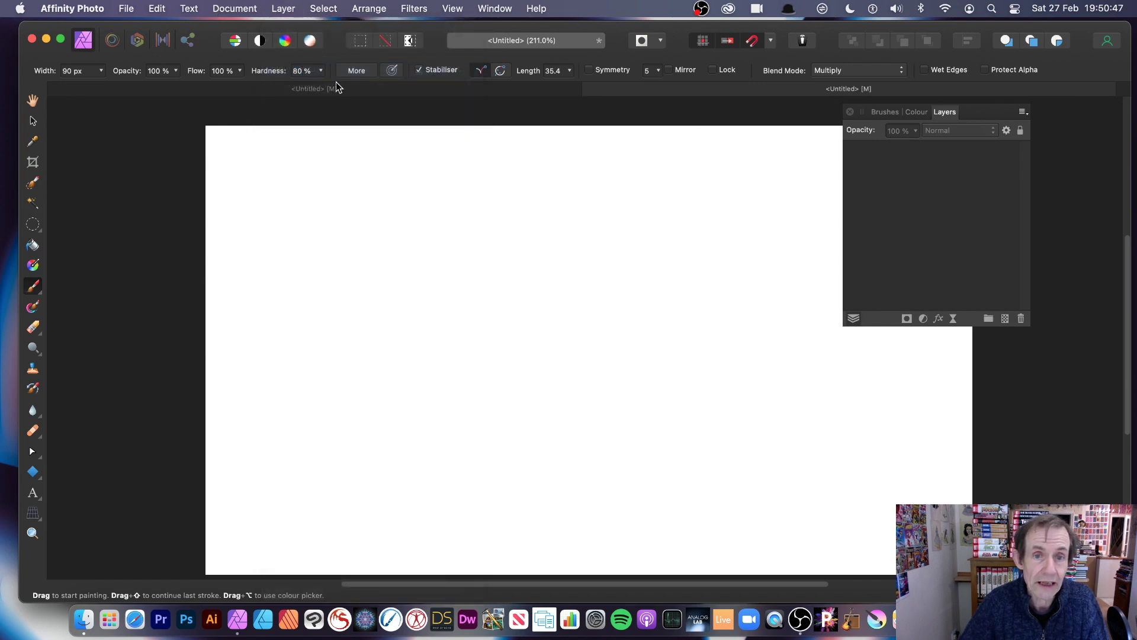
# After undoing trial strokes, paint one long wavy orange stroke across the lower canvas
pyautogui.click(426, 398)
pyautogui.moveTo(425, 400)
pyautogui.mouseDown()
pyautogui.moveTo(432, 368)
pyautogui.moveTo(381, 349)
pyautogui.moveTo(419, 318)
pyautogui.moveTo(464, 343)
pyautogui.moveTo(545, 297)
pyautogui.moveTo(665, 347)
pyautogui.moveTo(736, 350)
pyautogui.mouseUp()
pyautogui.click(812, 401)
pyautogui.press('super+z')
pyautogui.moveTo(330, 343)
pyautogui.mouseDown()
pyautogui.moveTo(367, 312)
pyautogui.moveTo(605, 389)
pyautogui.moveTo(767, 256)
pyautogui.moveTo(610, 457)
pyautogui.moveTo(512, 396)
pyautogui.moveTo(577, 165)
pyautogui.moveTo(628, 165)
pyautogui.mouseUp()
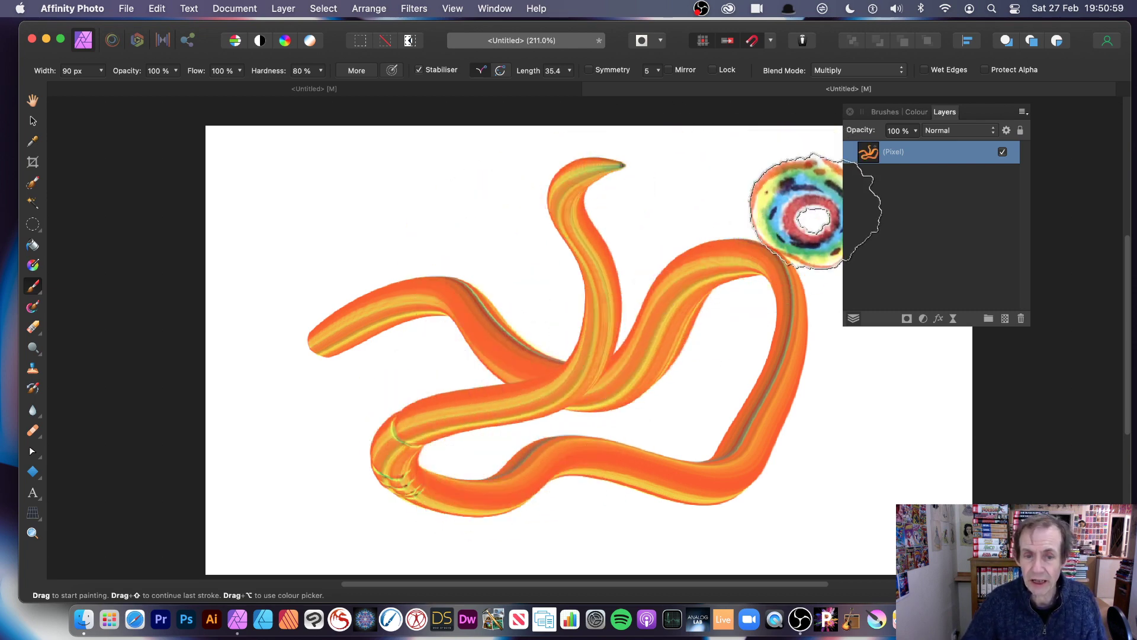
pyautogui.press('super+z')
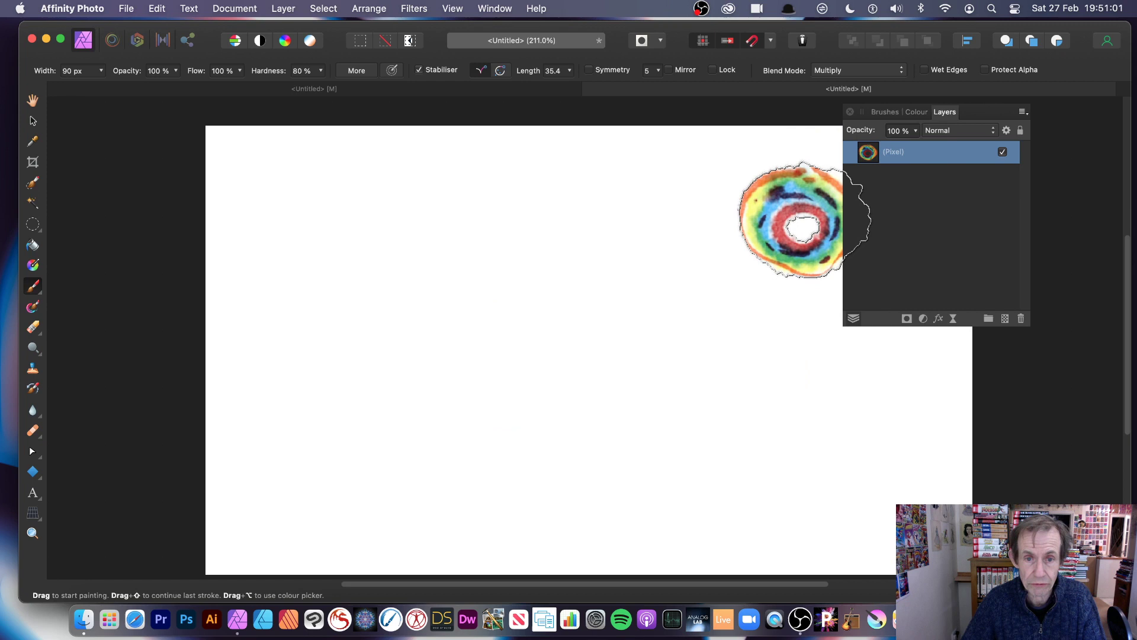
pyautogui.moveTo(361, 212)
pyautogui.mouseDown()
pyautogui.moveTo(488, 276)
pyautogui.moveTo(655, 284)
pyautogui.moveTo(486, 437)
pyautogui.moveTo(428, 309)
pyautogui.moveTo(657, 270)
pyautogui.moveTo(813, 222)
pyautogui.moveTo(821, 323)
pyautogui.moveTo(780, 431)
pyautogui.moveTo(683, 422)
pyautogui.moveTo(734, 366)
pyautogui.moveTo(738, 300)
pyautogui.mouseUp()
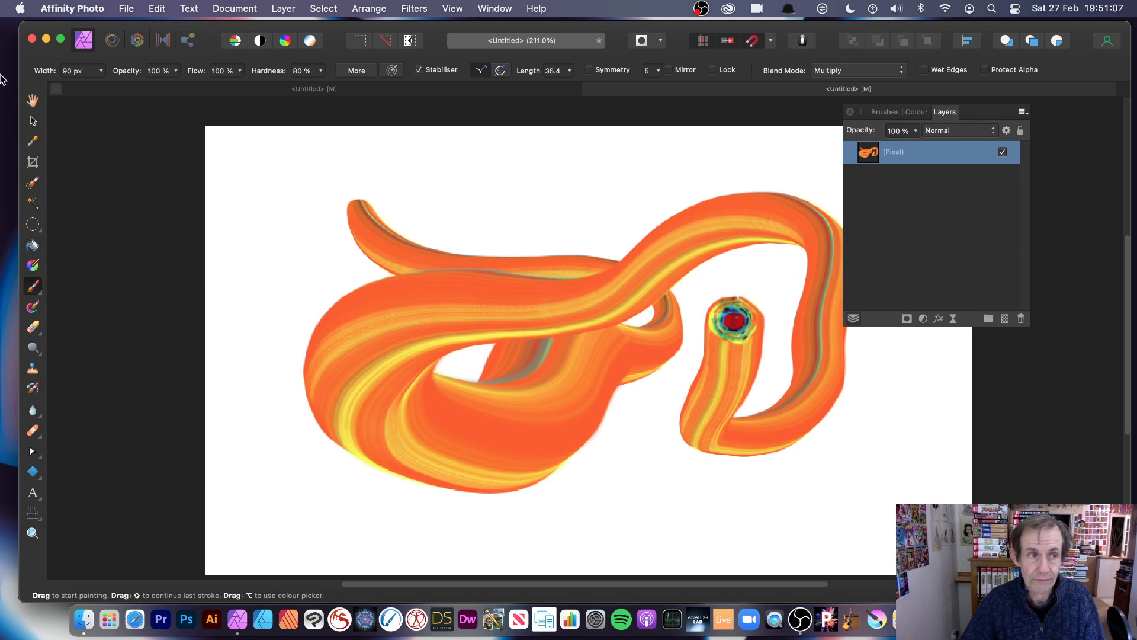
pyautogui.press('super+z')
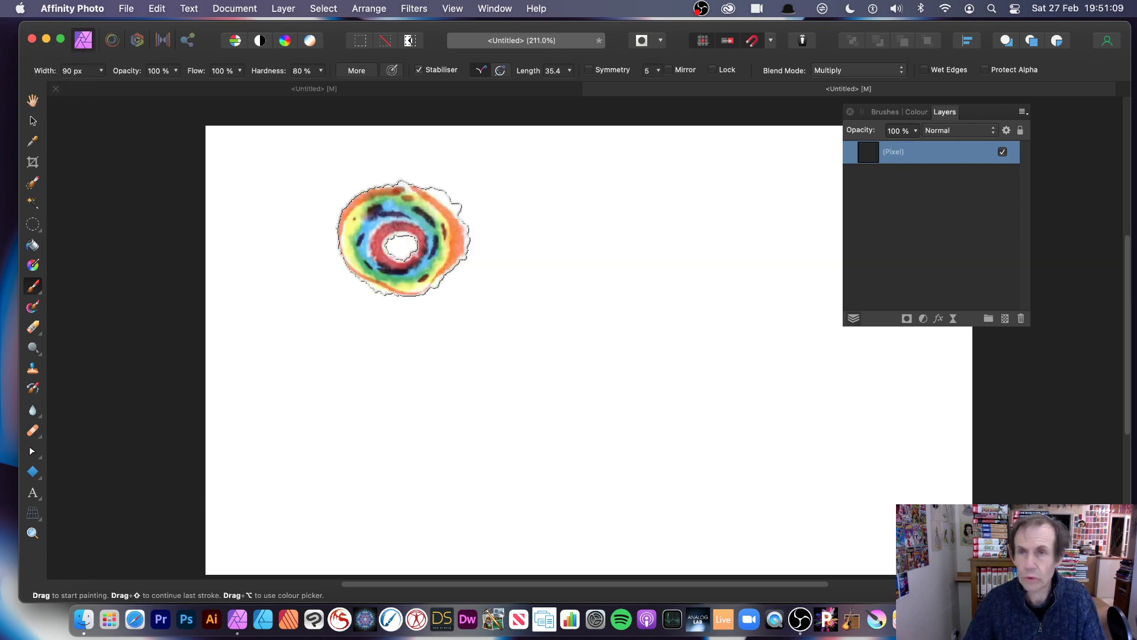
pyautogui.moveTo(405, 403)
pyautogui.mouseDown()
pyautogui.moveTo(409, 340)
pyautogui.moveTo(522, 356)
pyautogui.moveTo(675, 338)
pyautogui.moveTo(823, 467)
pyautogui.mouseUp()
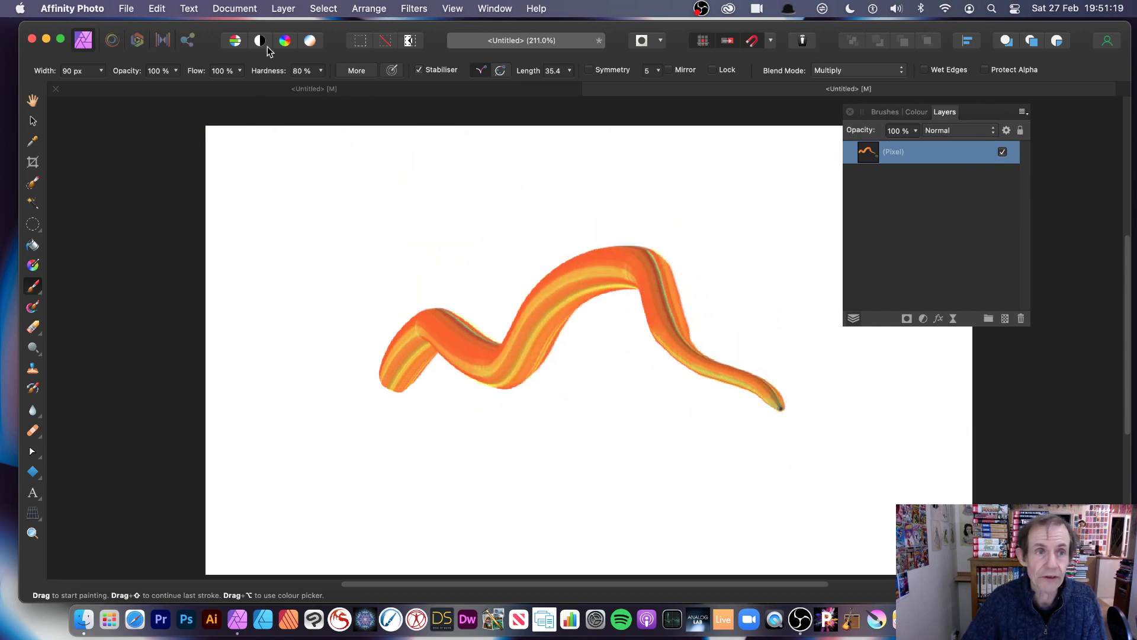
# Turn the wavy orange stroke into a selection with Select > Selection From Layer
pyautogui.click(324, 8)
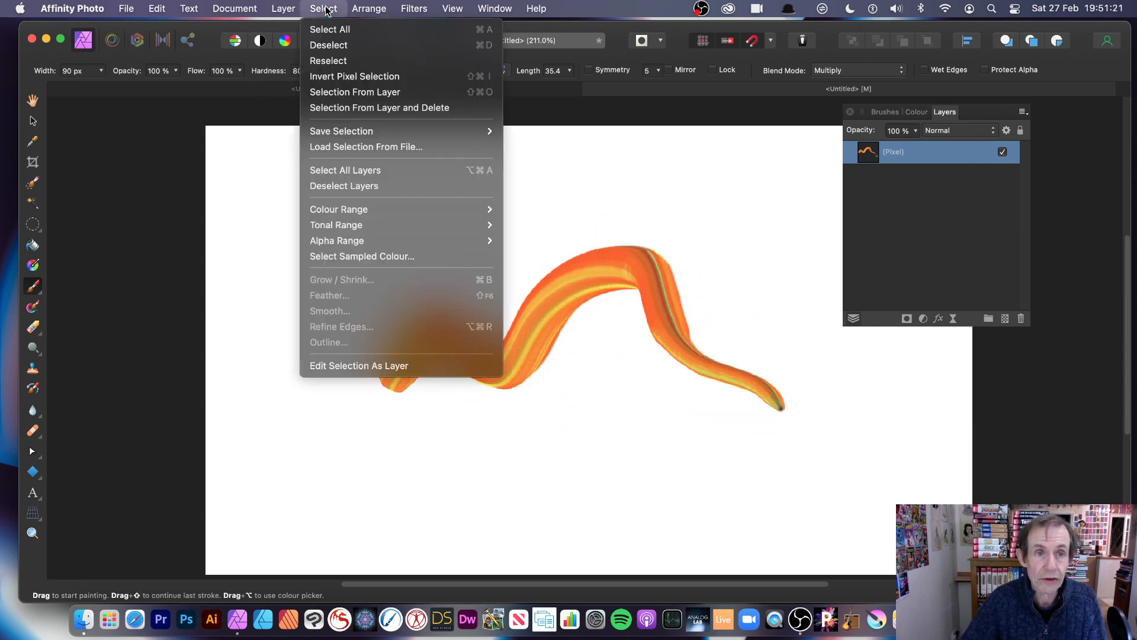
pyautogui.click(357, 91)
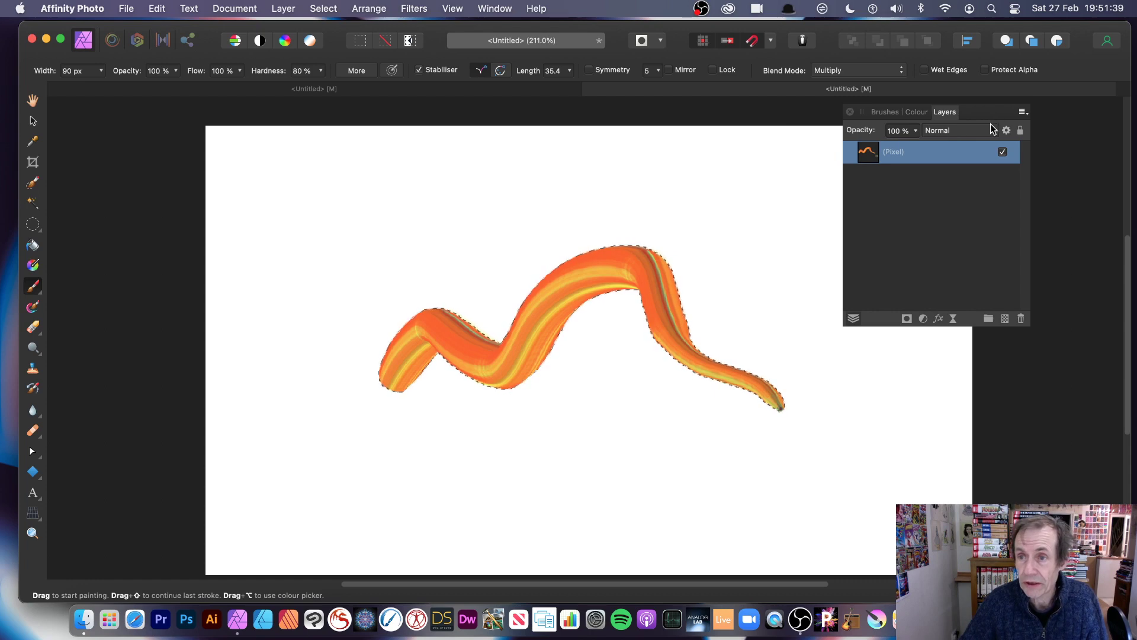
# Create a new 544 px image brush in Watercolours from the selected stroke
pyautogui.click(885, 112)
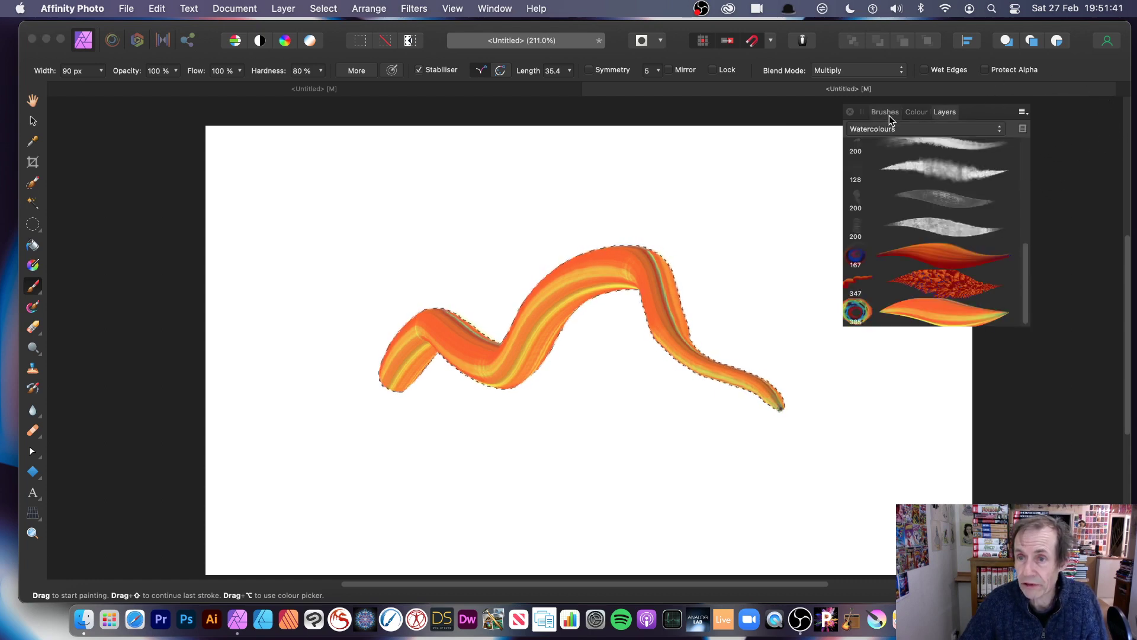
pyautogui.click(1023, 112)
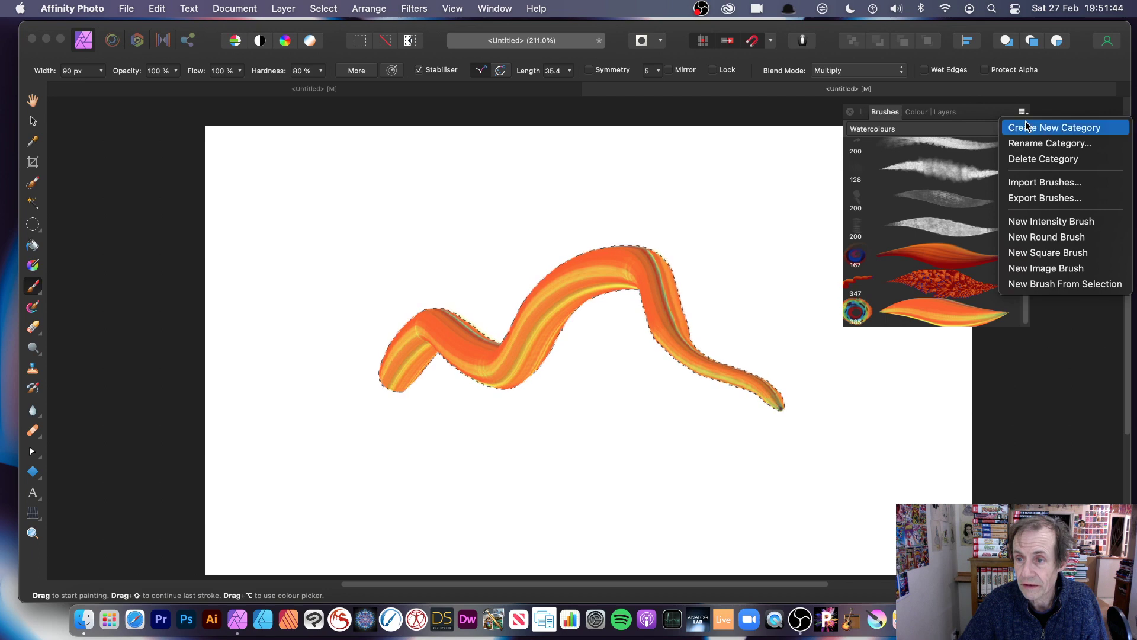
pyautogui.click(1041, 285)
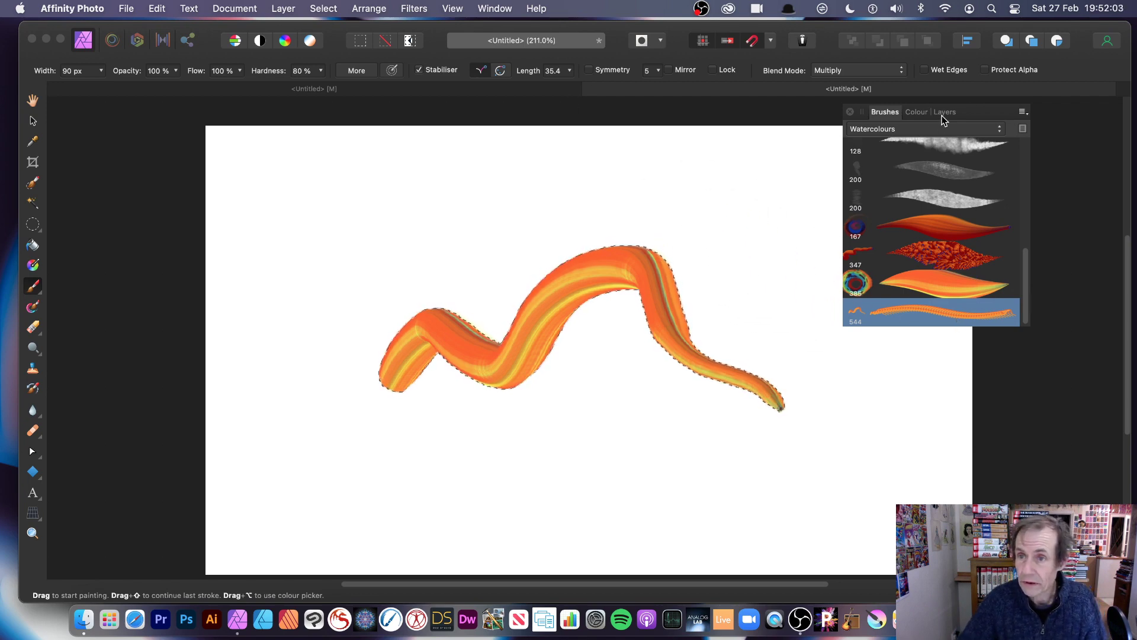
# Deselect, then delete the orange stroke layer
pyautogui.click(323, 10)
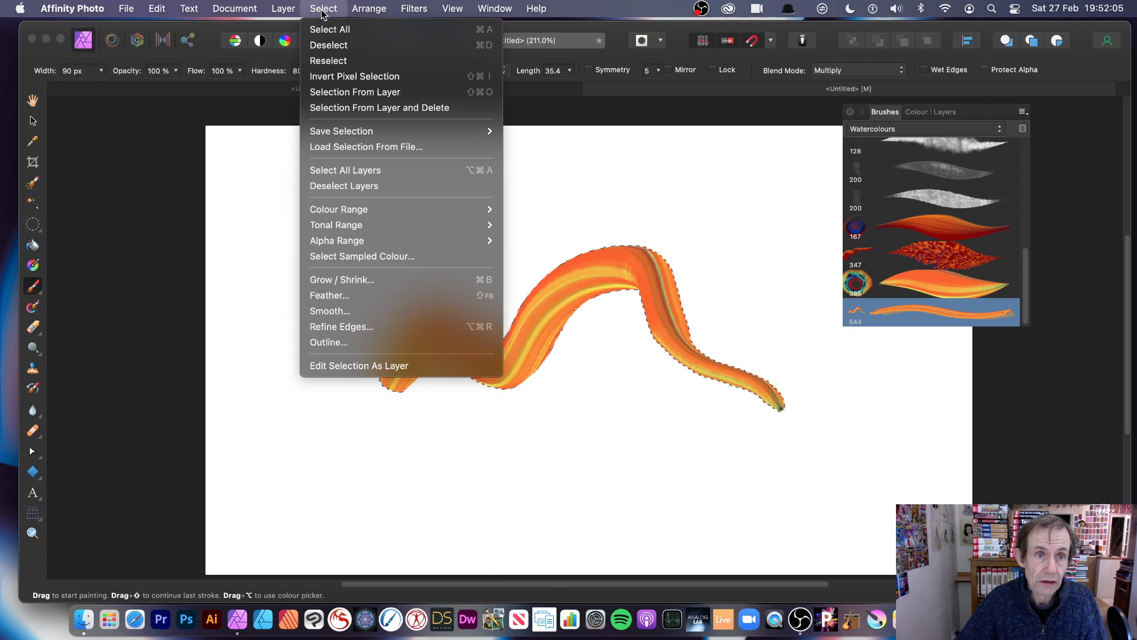
pyautogui.click(329, 45)
pyautogui.click(946, 112)
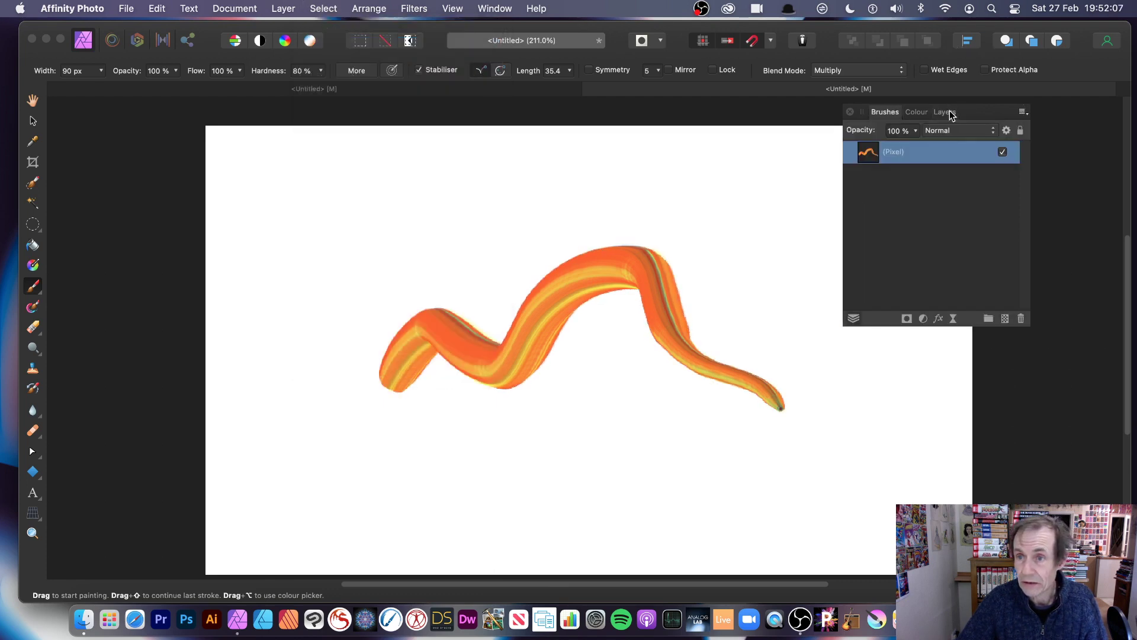
pyautogui.click(32, 120)
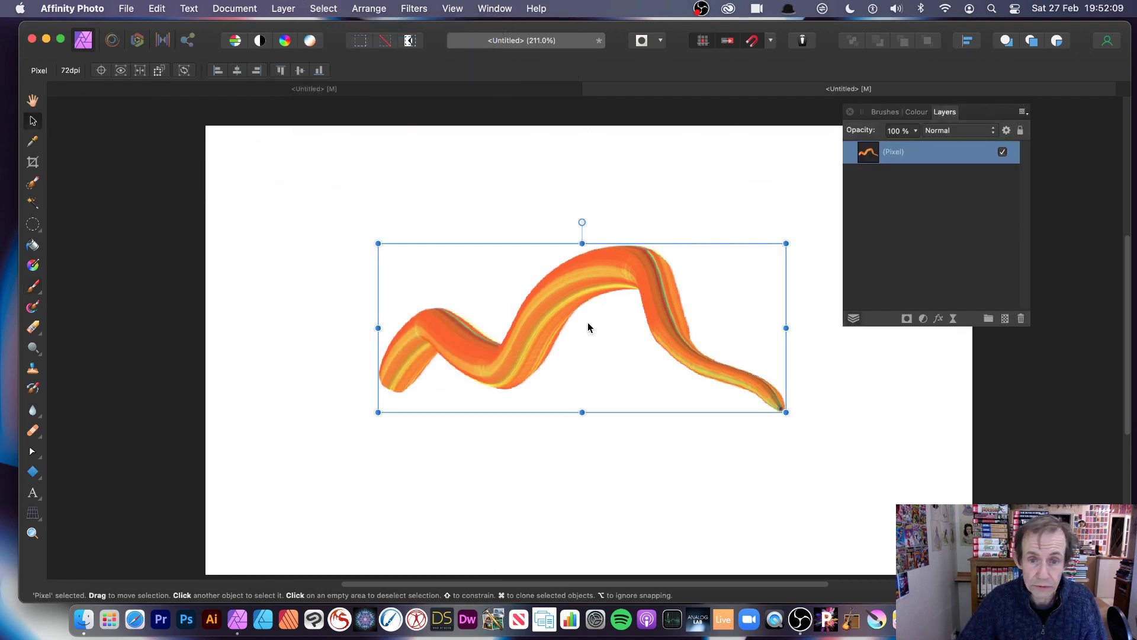
pyautogui.press('Delete')
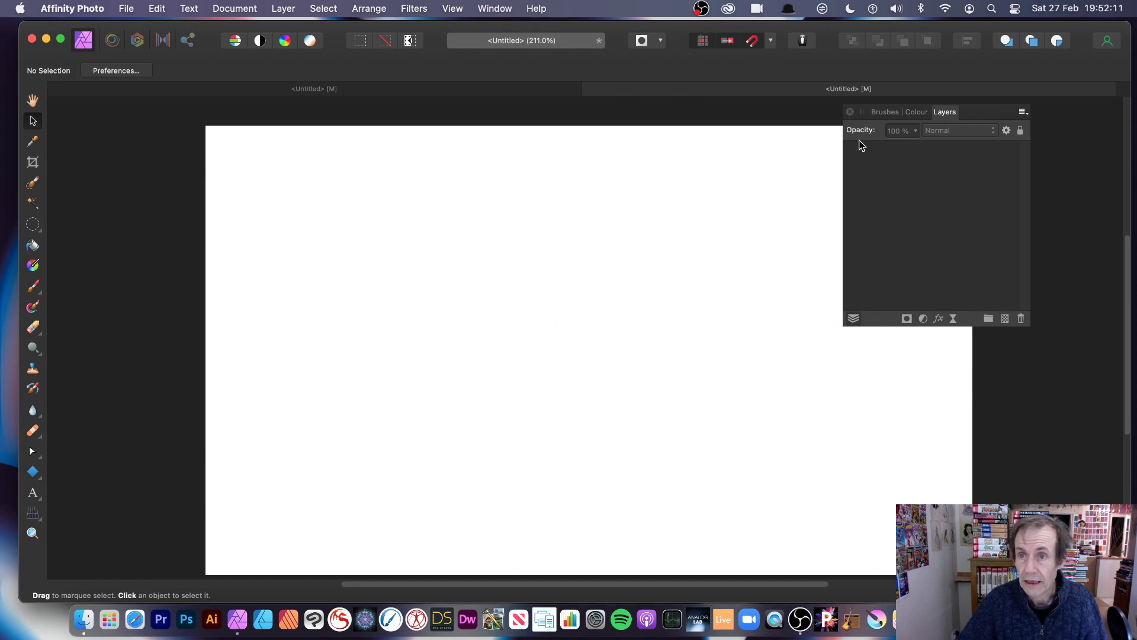
# Add a new empty pixel layer to the blank canvas
pyautogui.click(298, 11)
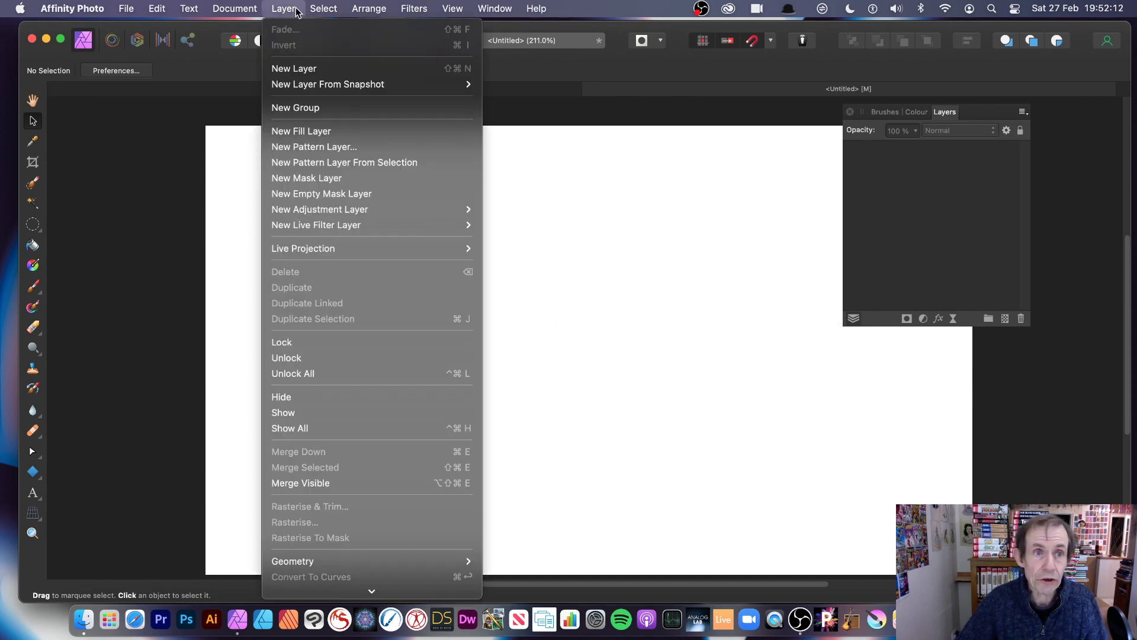
pyautogui.click(302, 74)
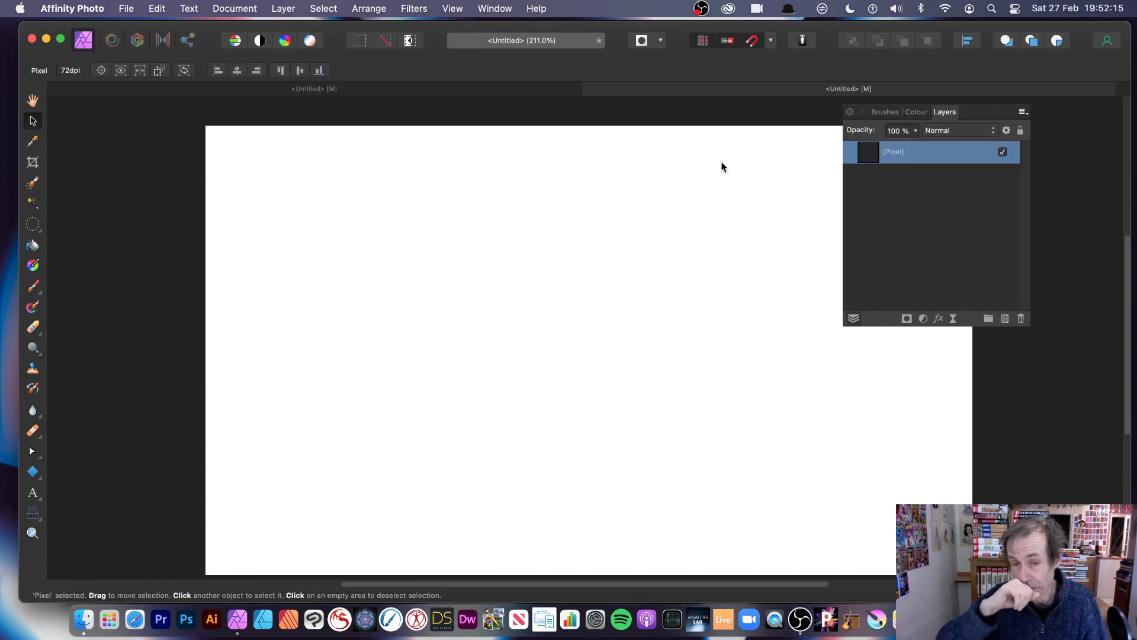
pyautogui.click(883, 111)
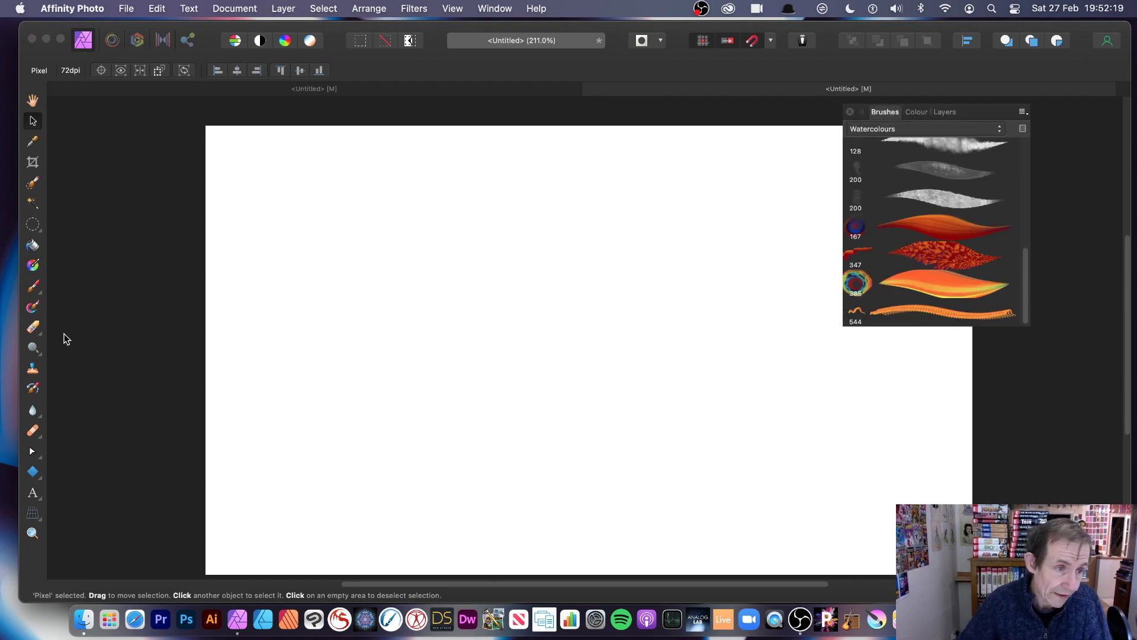
# Switch to the Paint Brush tool, paint test strokes, and undo them
pyautogui.click(33, 285)
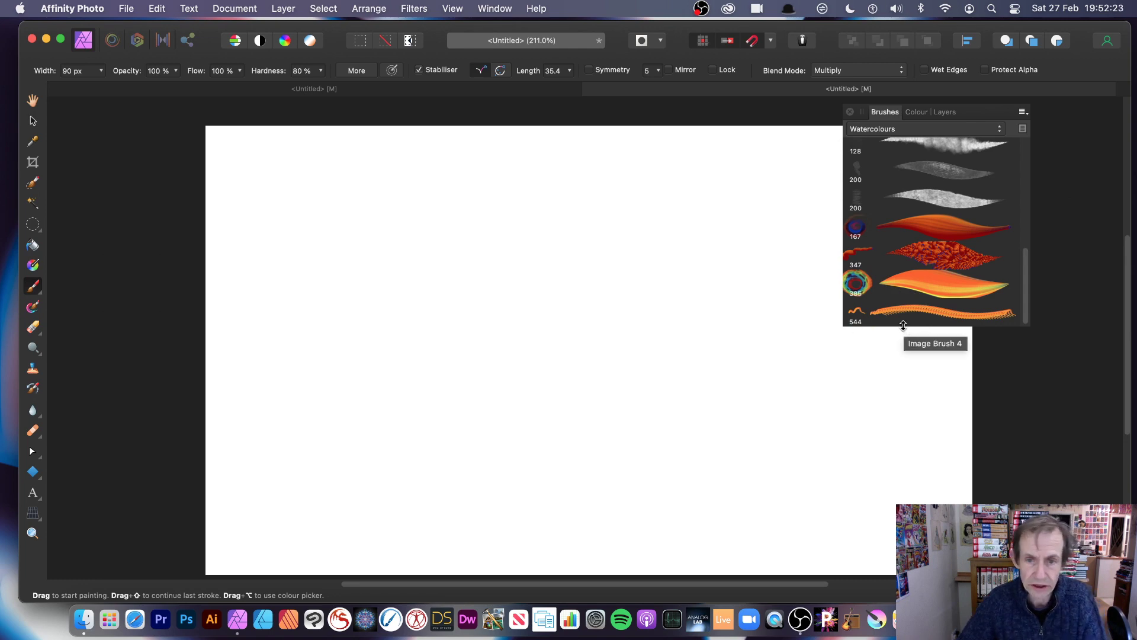
pyautogui.moveTo(355, 318)
pyautogui.mouseDown()
pyautogui.moveTo(420, 290)
pyautogui.moveTo(665, 343)
pyautogui.mouseUp()
pyautogui.moveTo(800, 330); pyautogui.dragTo(828, 326)
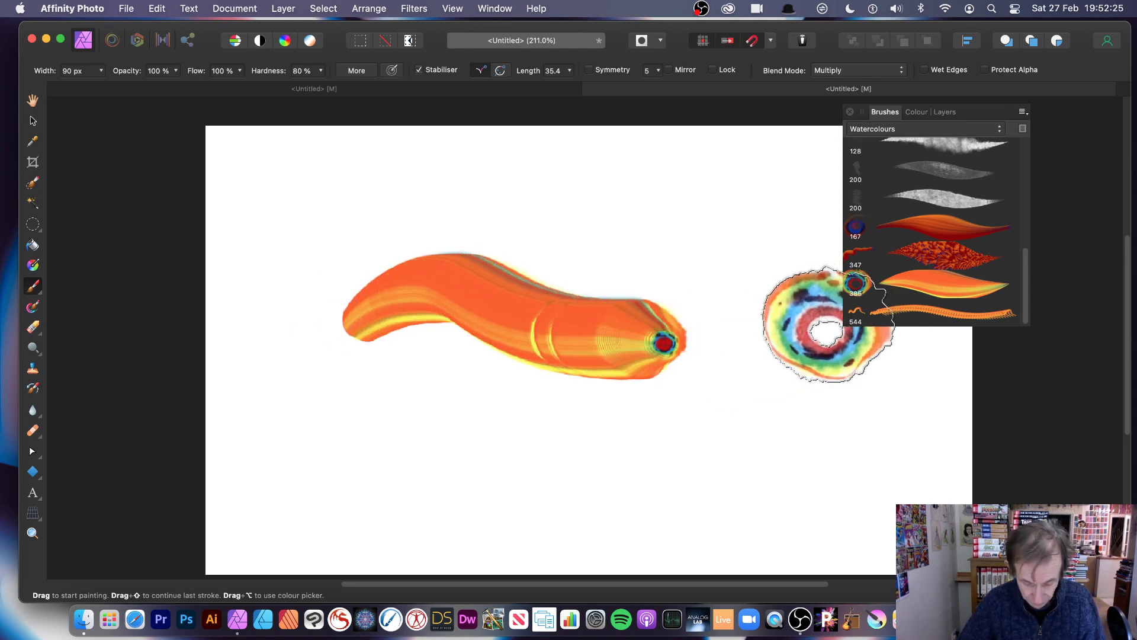
pyautogui.press('super+z')
# Paint overlapping orange waves with the new 544 px brush, then undo them
pyautogui.click(904, 312)
pyautogui.moveTo(172, 373); pyautogui.dragTo(557, 435)
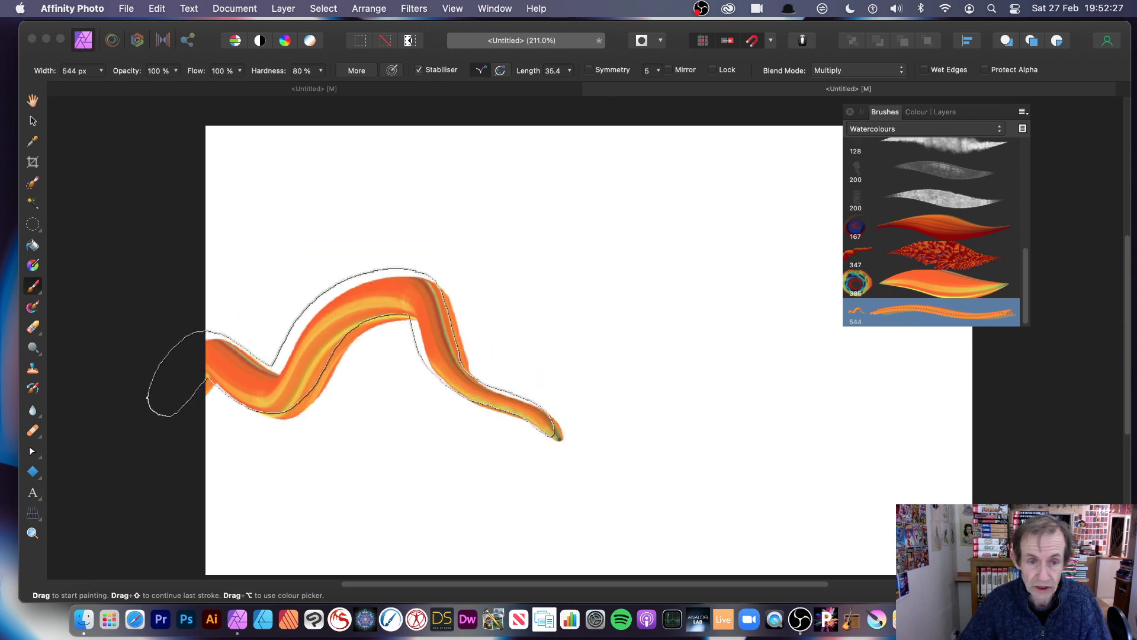
pyautogui.moveTo(355, 354)
pyautogui.mouseDown()
pyautogui.moveTo(545, 379)
pyautogui.moveTo(902, 398)
pyautogui.mouseUp()
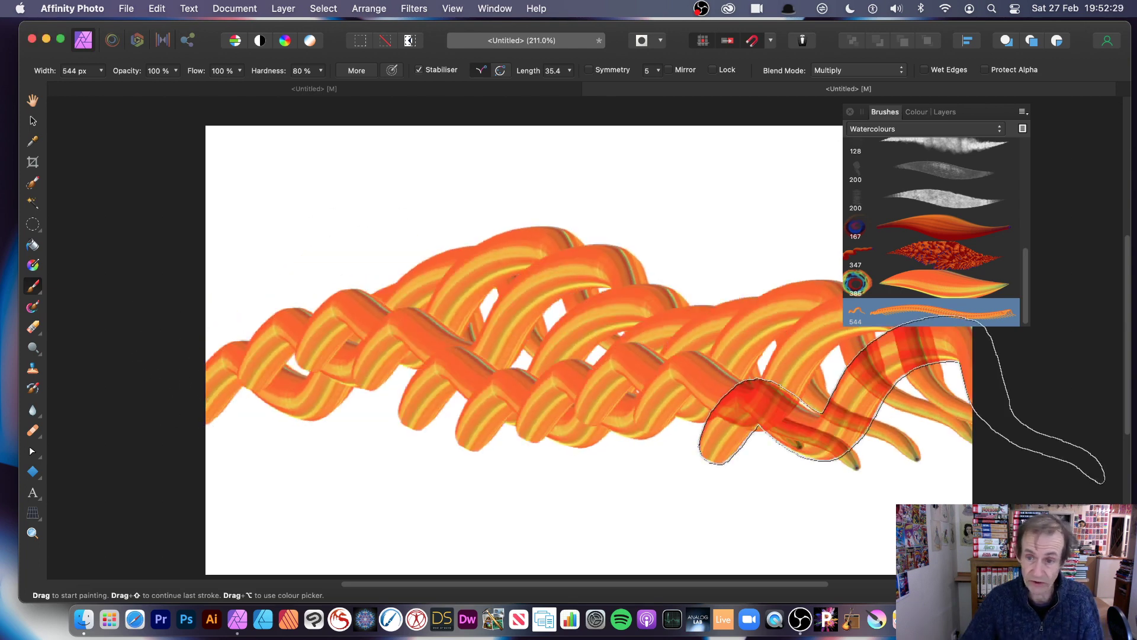
pyautogui.press('super+z')
pyautogui.press('super+z')
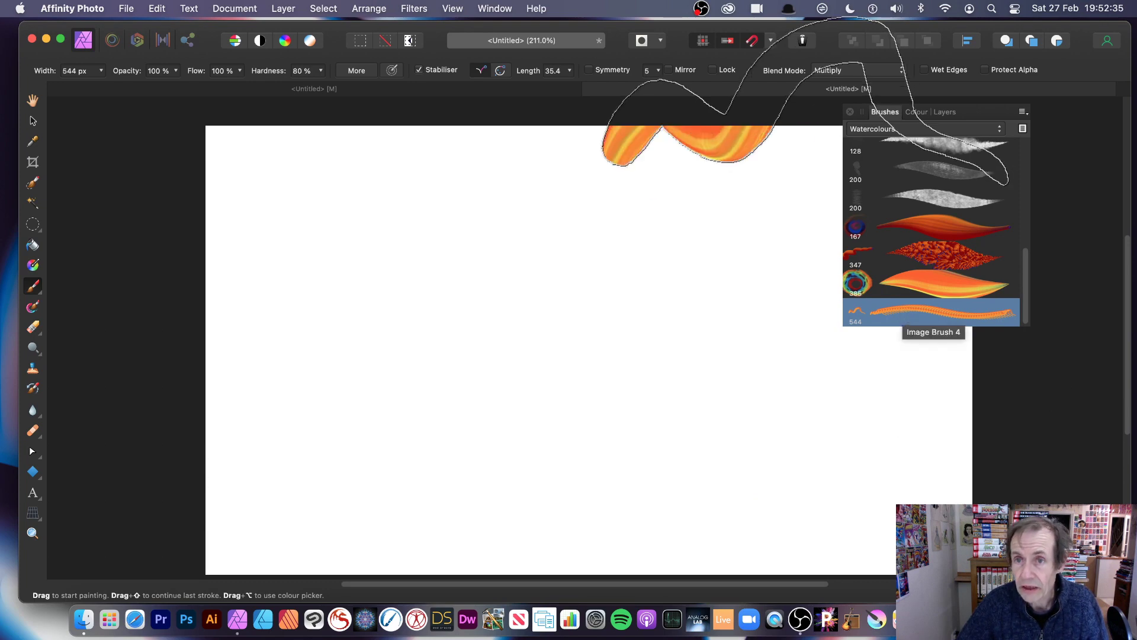
# Set the brush blend mode to Normal, test a stroke, and undo it
pyautogui.click(839, 73)
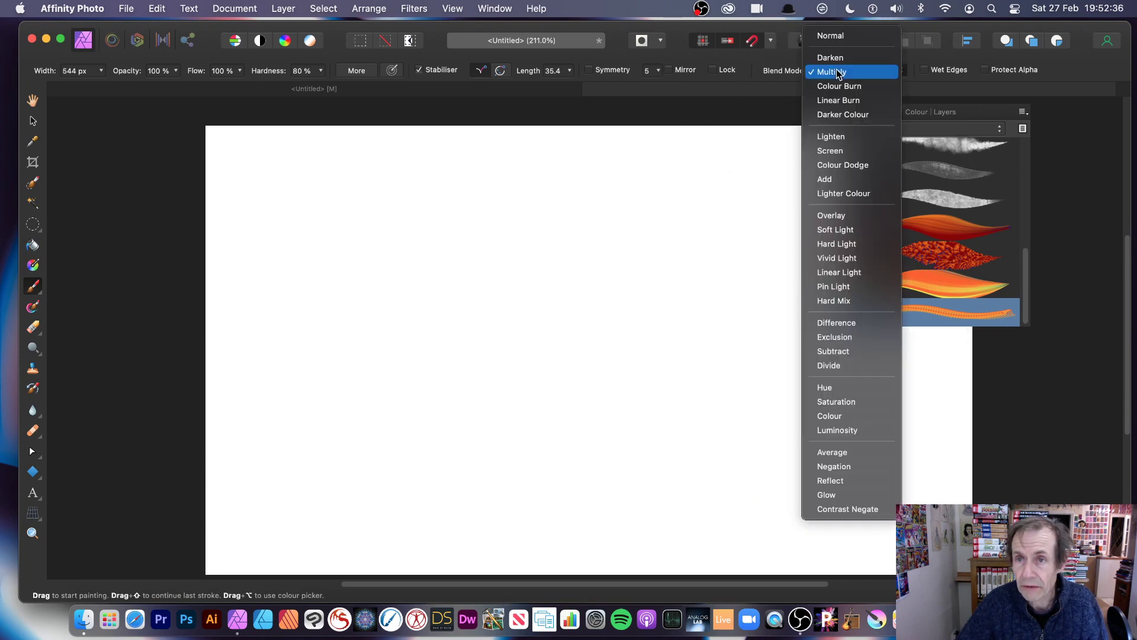
pyautogui.click(840, 37)
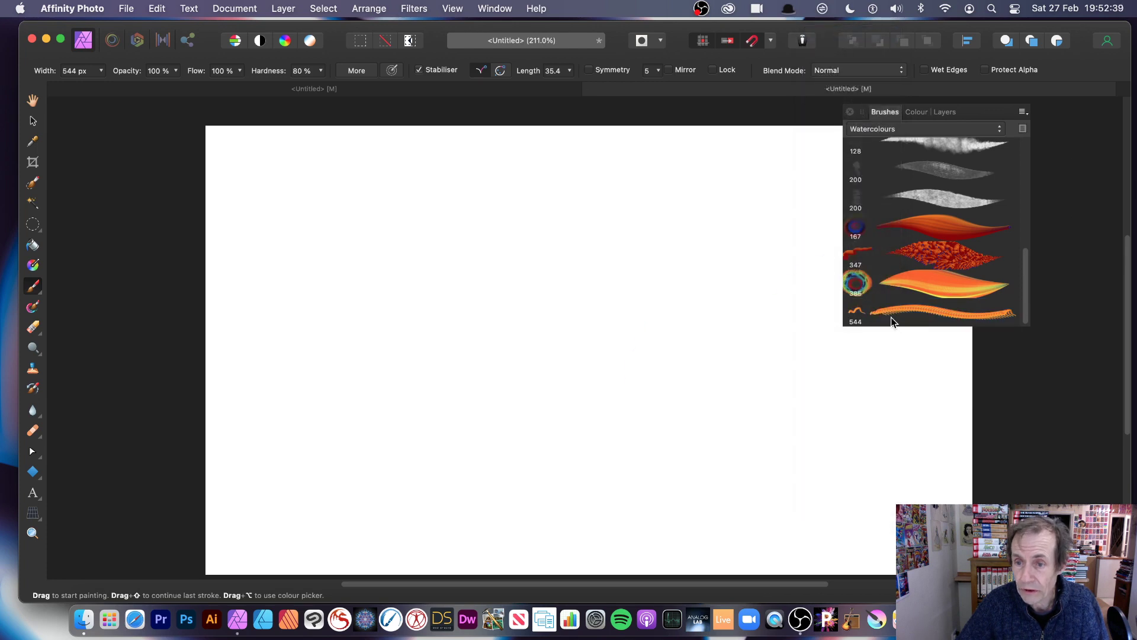
pyautogui.moveTo(704, 385); pyautogui.dragTo(1007, 403)
pyautogui.press('super+z')
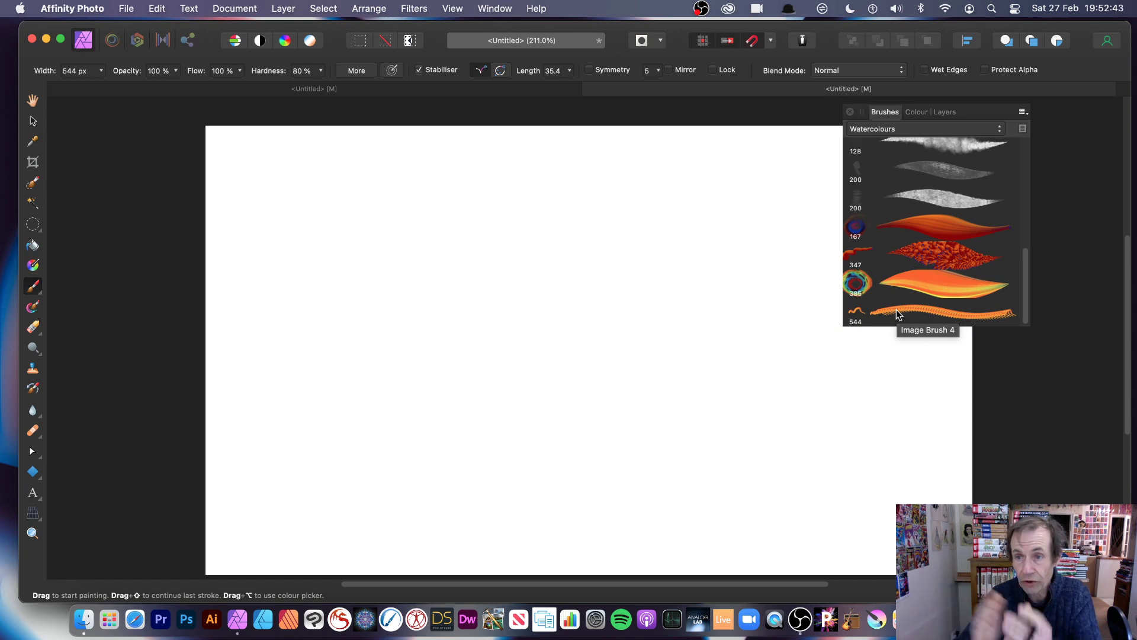
# Reselect the 544 Image Brush 4 and switch its blend mode from Multiply to Normal
pyautogui.click(928, 195)
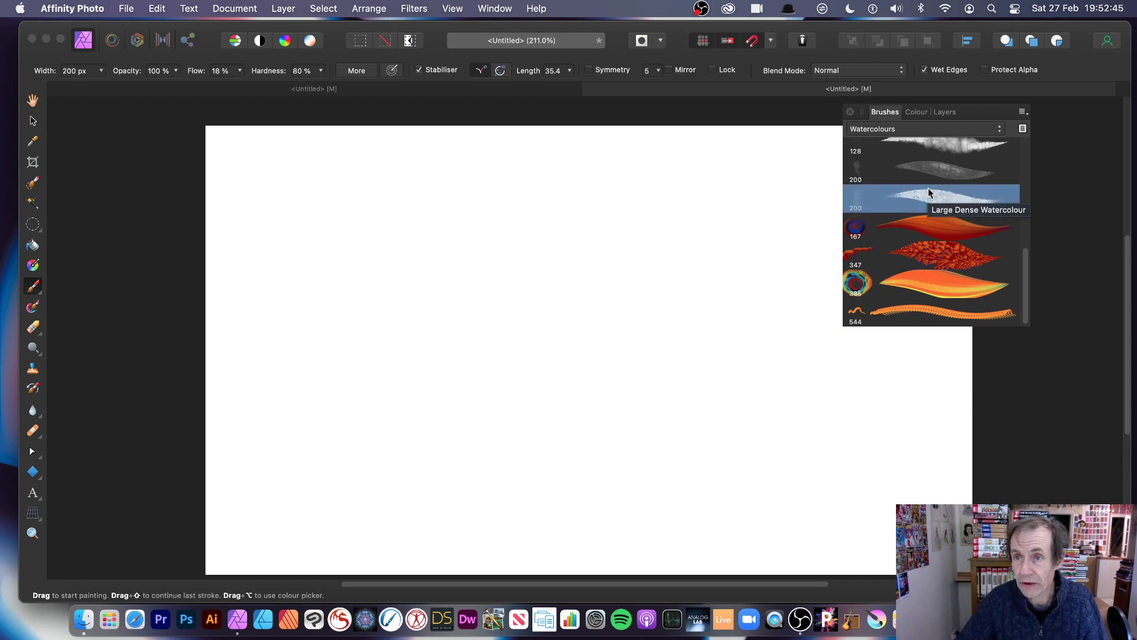
pyautogui.click(937, 176)
pyautogui.click(943, 151)
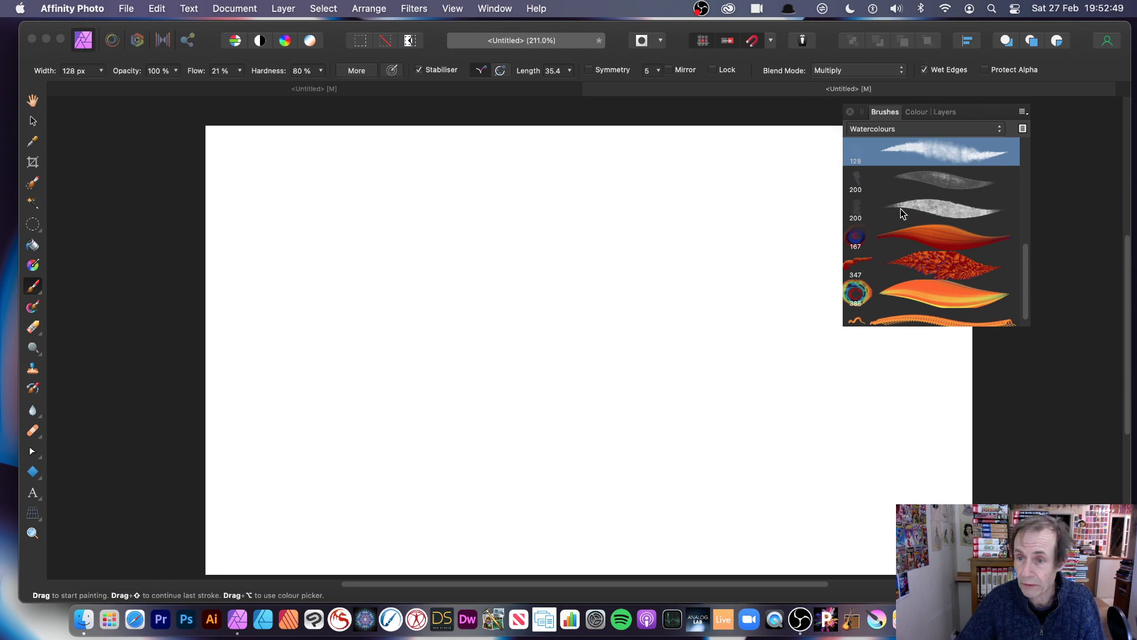
pyautogui.scroll(-1, 1025, 263)
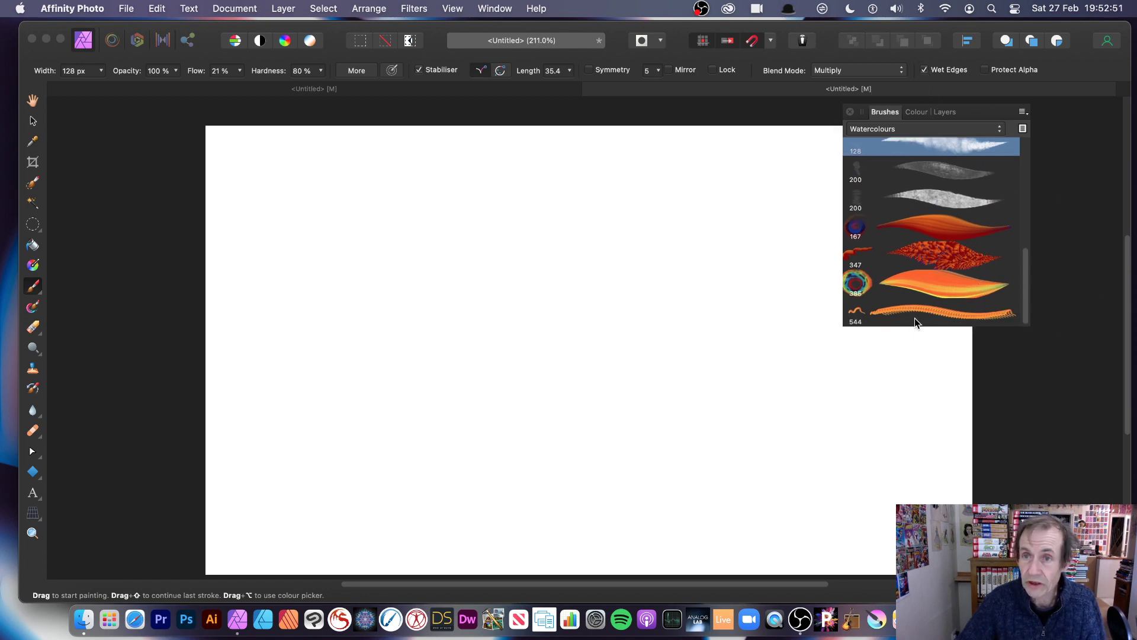
pyautogui.click(907, 318)
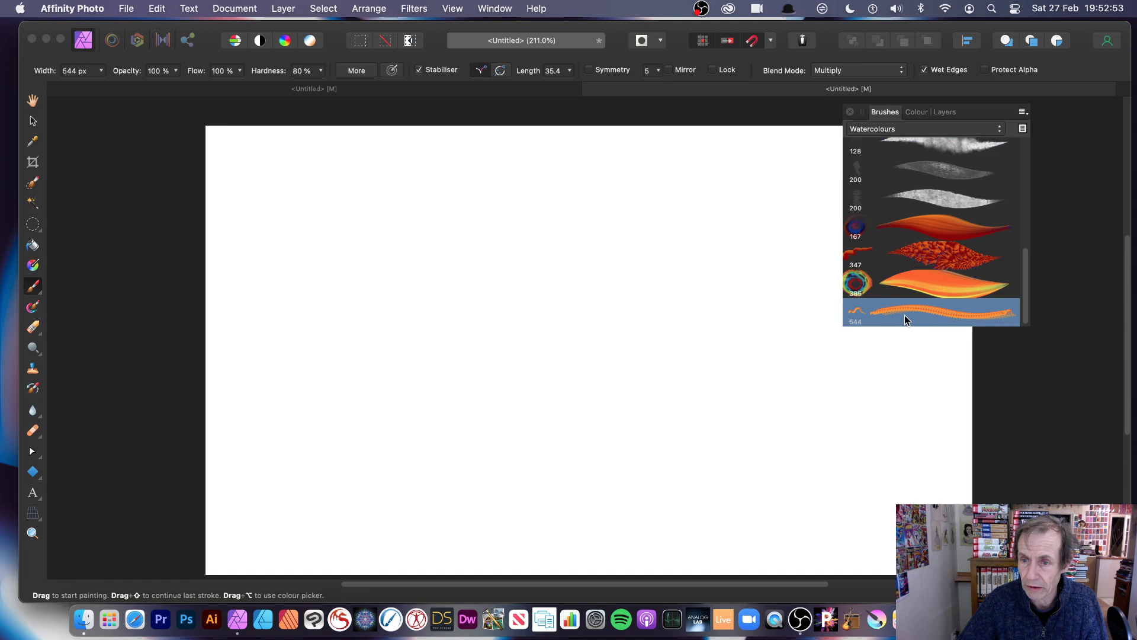
pyautogui.click(853, 73)
pyautogui.click(855, 38)
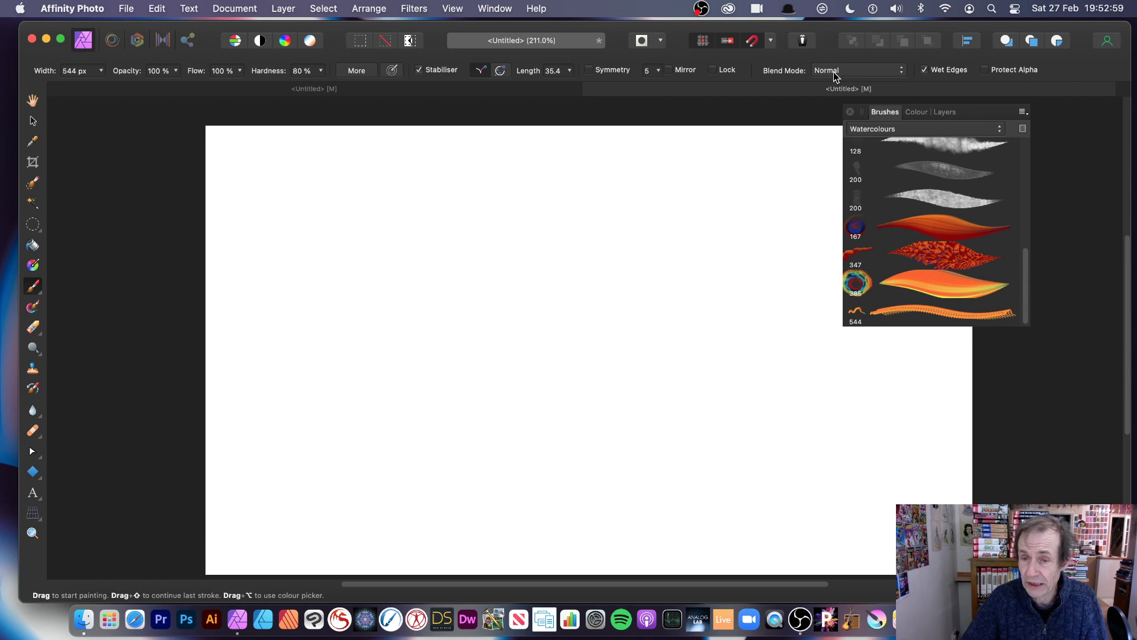
# In Image Brush 4's General settings, set size to 659.1 px and spacing to 2 %
pyautogui.doubleClick(904, 318)
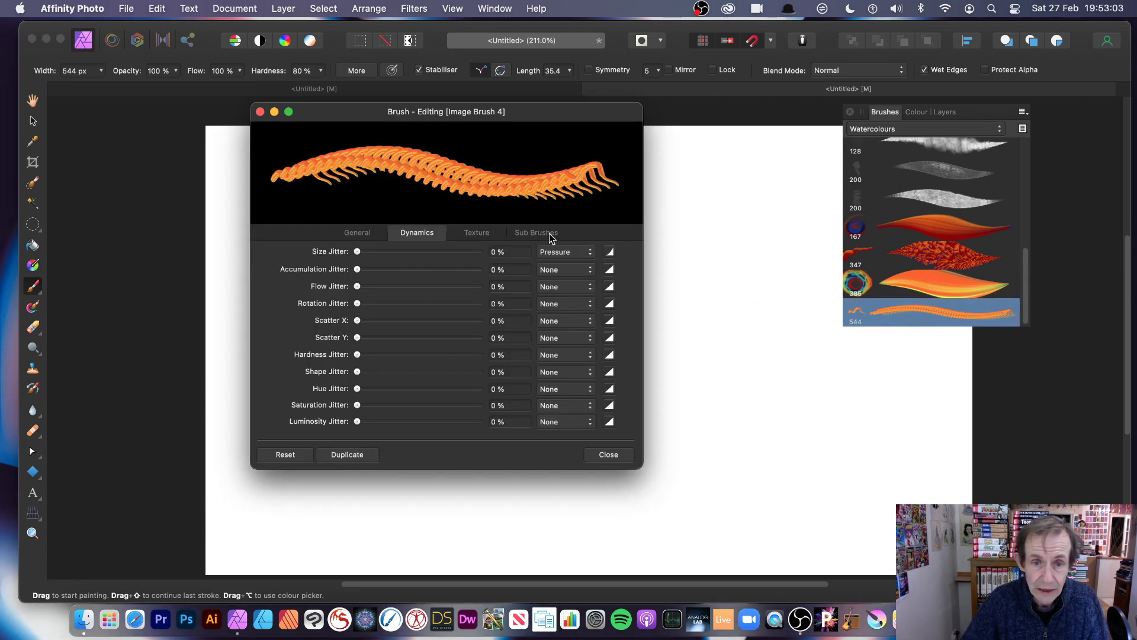
pyautogui.click(356, 232)
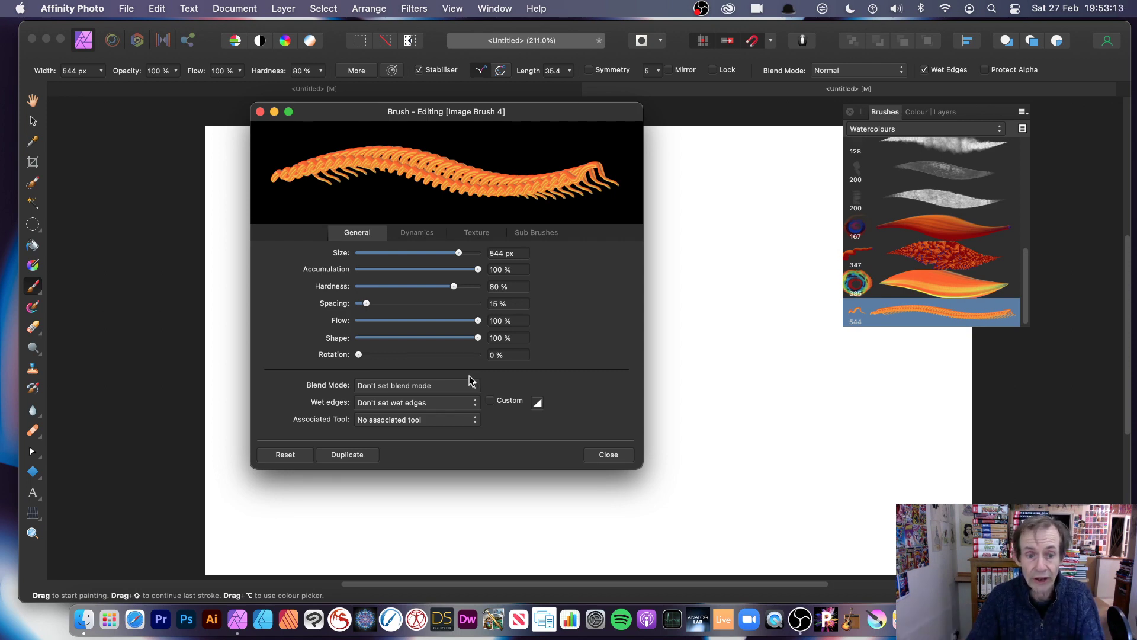
pyautogui.click(401, 391)
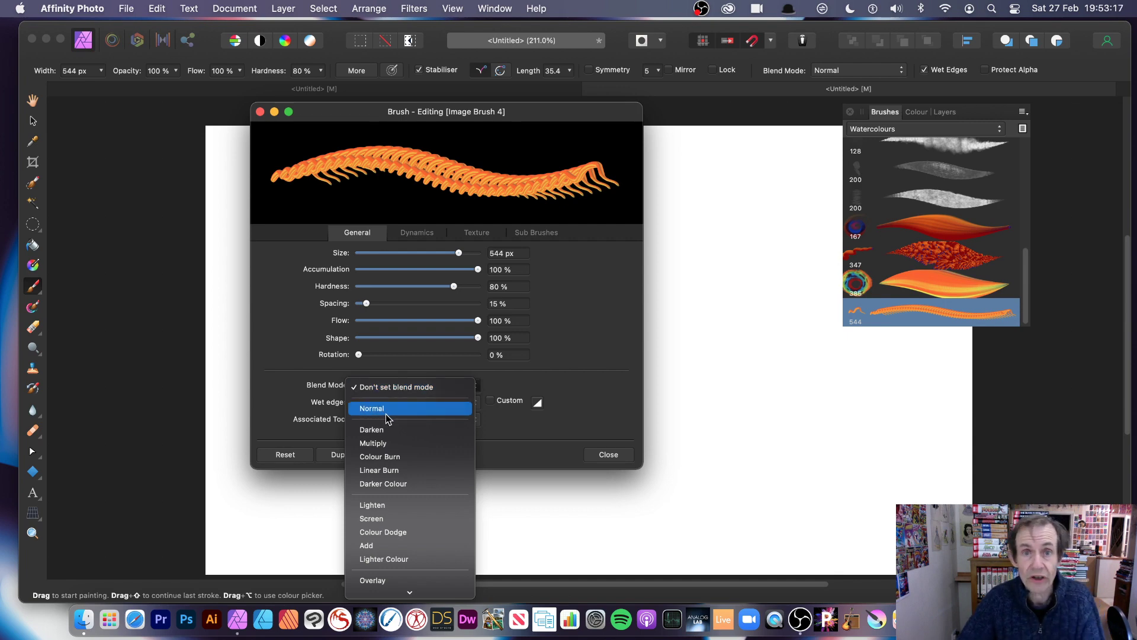
pyautogui.click(578, 352)
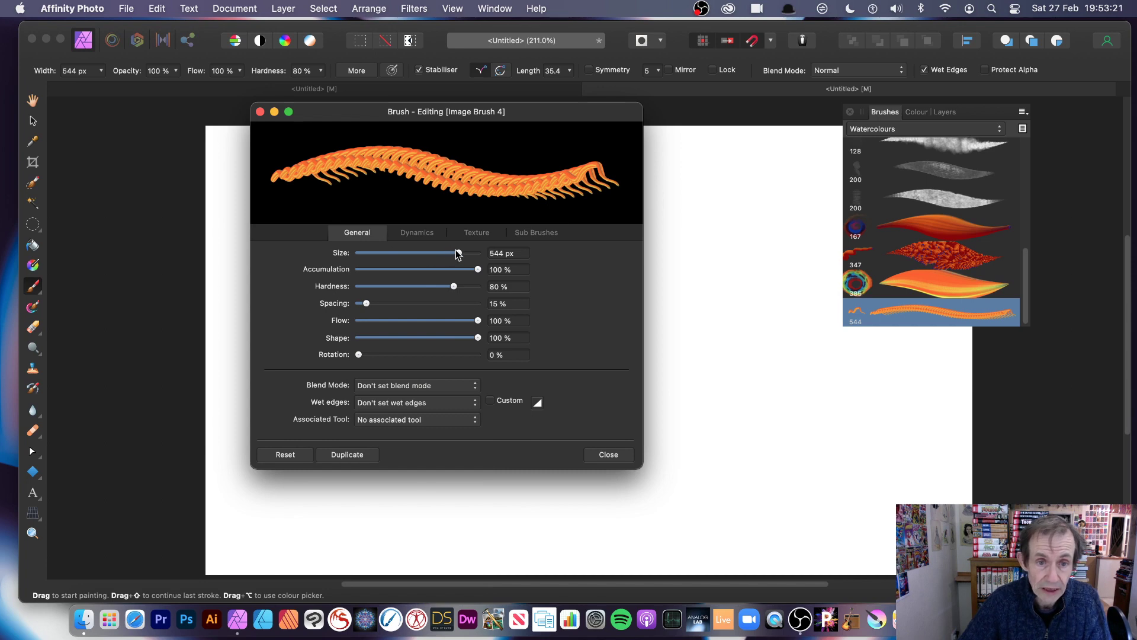
pyautogui.moveTo(456, 250)
pyautogui.mouseDown()
pyautogui.moveTo(427, 254)
pyautogui.moveTo(456, 254)
pyautogui.moveTo(339, 318)
pyautogui.moveTo(359, 302)
pyautogui.mouseUp()
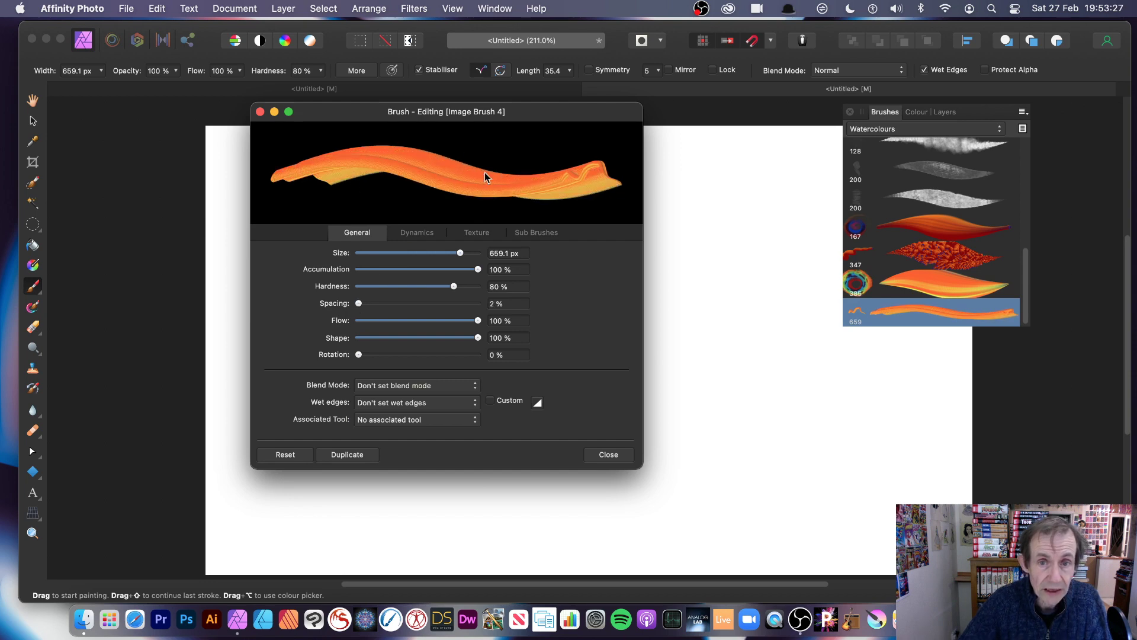
# On the Dynamics tab, add 38 % size jitter and 100 % rotation jitter
pyautogui.click(417, 233)
pyautogui.moveTo(360, 252)
pyautogui.mouseDown()
pyautogui.moveTo(483, 256)
pyautogui.moveTo(404, 255)
pyautogui.mouseUp()
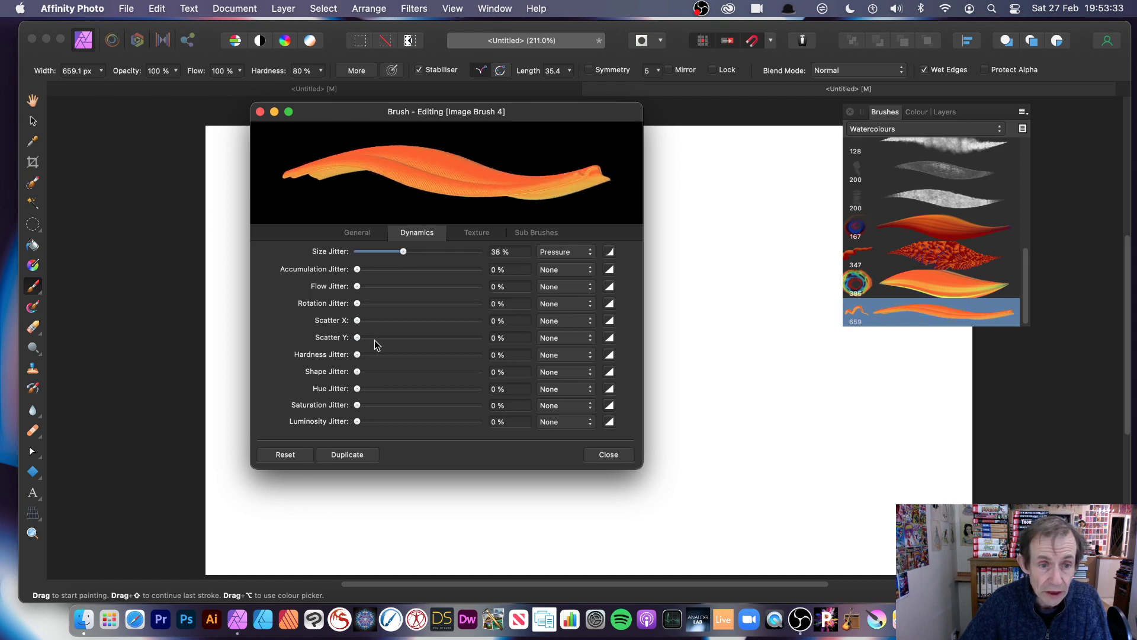
pyautogui.moveTo(359, 303); pyautogui.dragTo(441, 310)
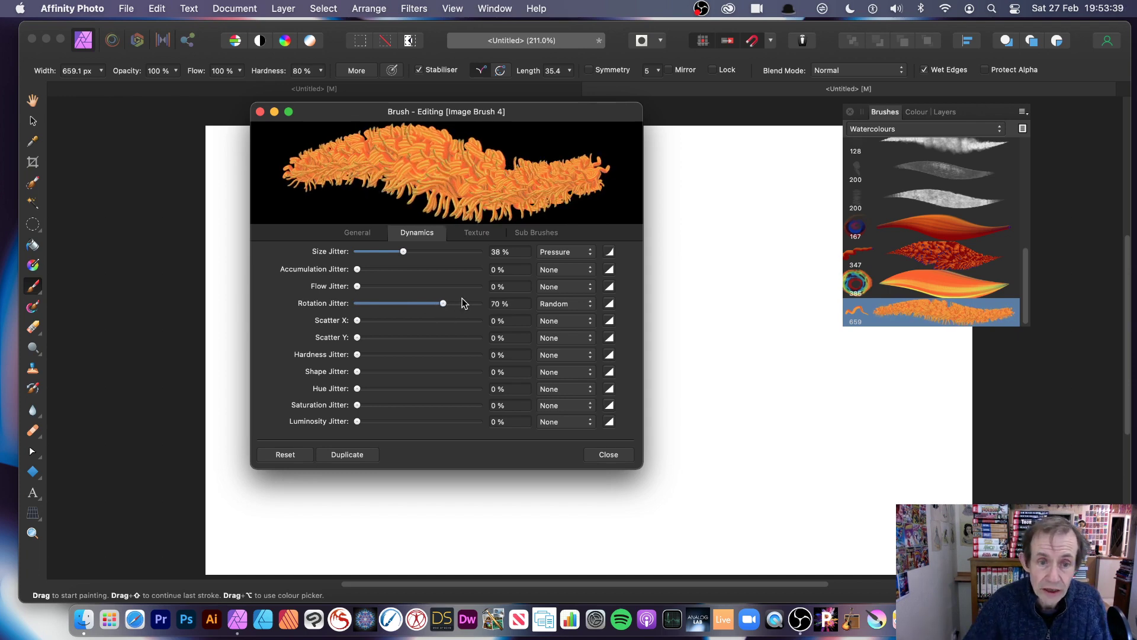
pyautogui.moveTo(443, 307); pyautogui.dragTo(507, 311)
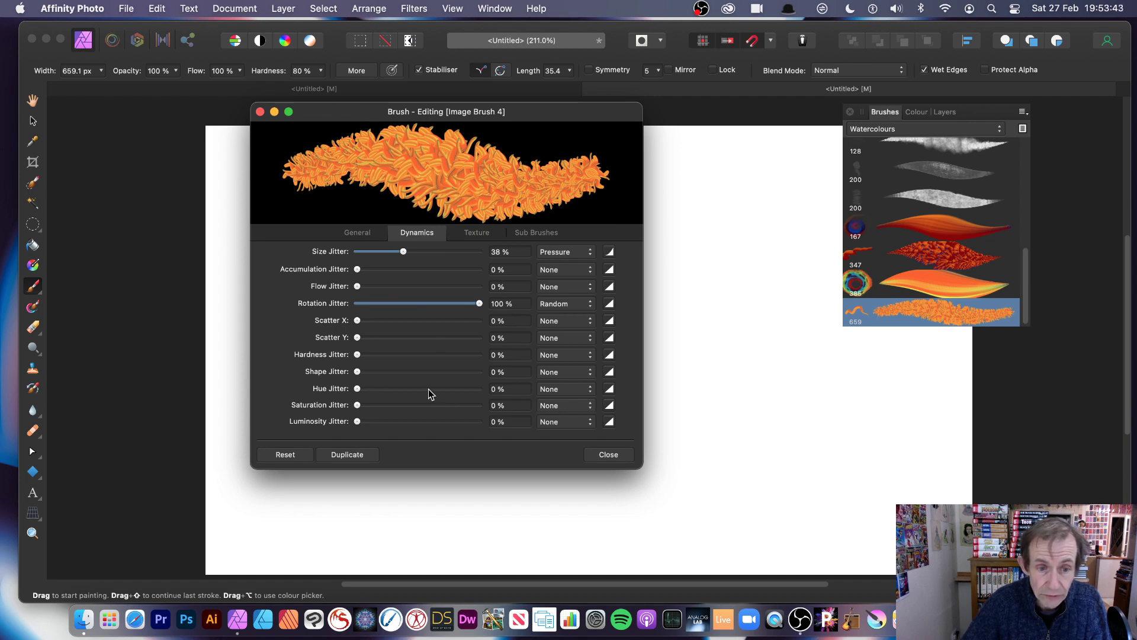
# Randomise hue and saturation per dab and raise luminosity jitter to 85 %
pyautogui.moveTo(428, 389)
pyautogui.mouseDown()
pyautogui.moveTo(483, 389)
pyautogui.moveTo(306, 364)
pyautogui.mouseUp()
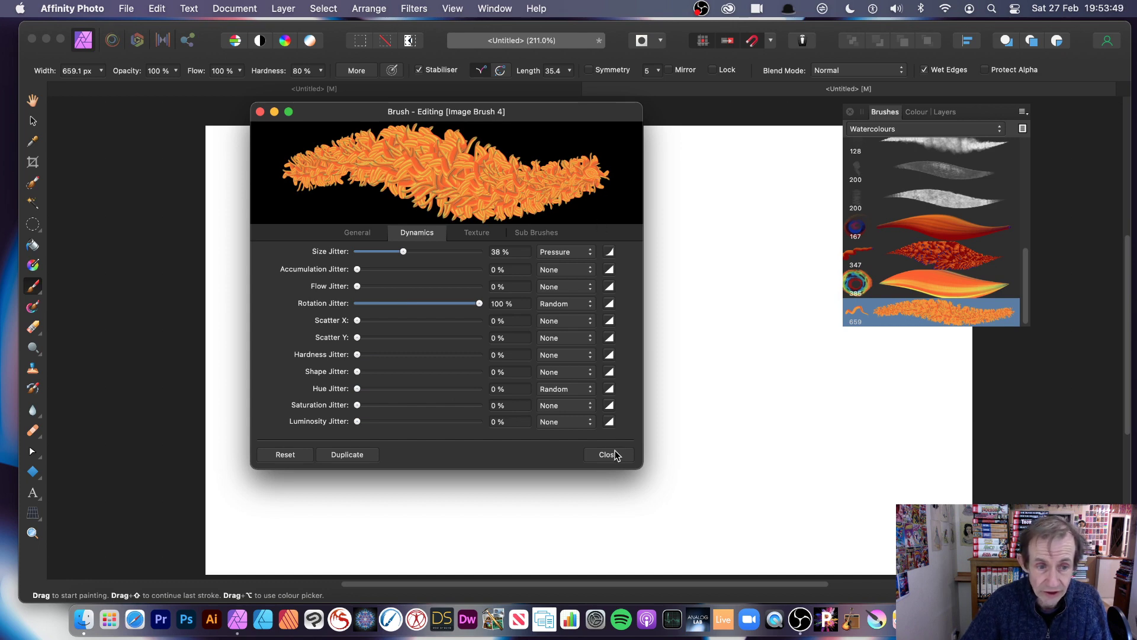
pyautogui.moveTo(360, 406)
pyautogui.mouseDown()
pyautogui.moveTo(465, 407)
pyautogui.moveTo(244, 409)
pyautogui.moveTo(466, 425)
pyautogui.mouseUp()
pyautogui.click(448, 423)
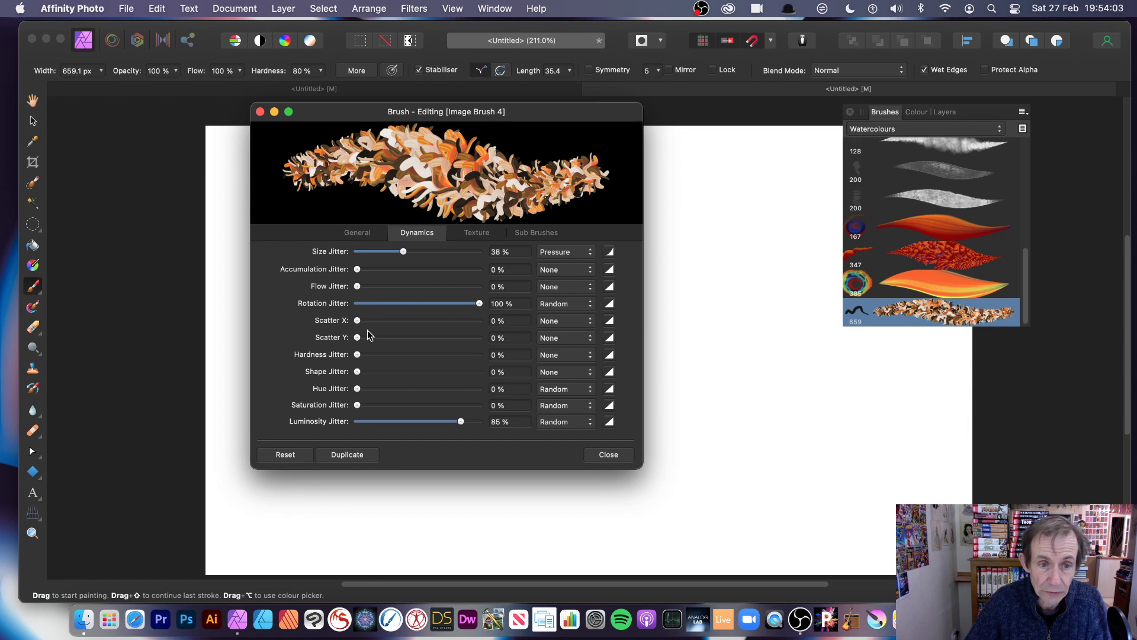
# Add horizontal scatter and slight flow jitter, then close the brush editor
pyautogui.moveTo(365, 339); pyautogui.dragTo(425, 338)
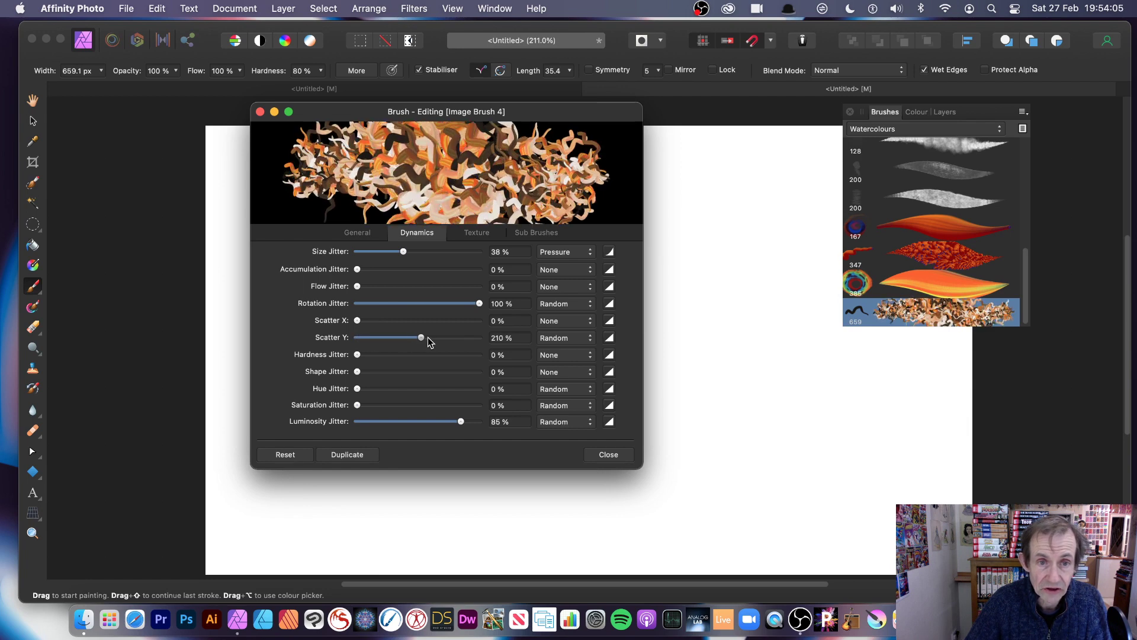
pyautogui.moveTo(348, 336); pyautogui.dragTo(290, 330)
pyautogui.moveTo(361, 324)
pyautogui.mouseDown()
pyautogui.moveTo(454, 324)
pyautogui.moveTo(280, 323)
pyautogui.mouseUp()
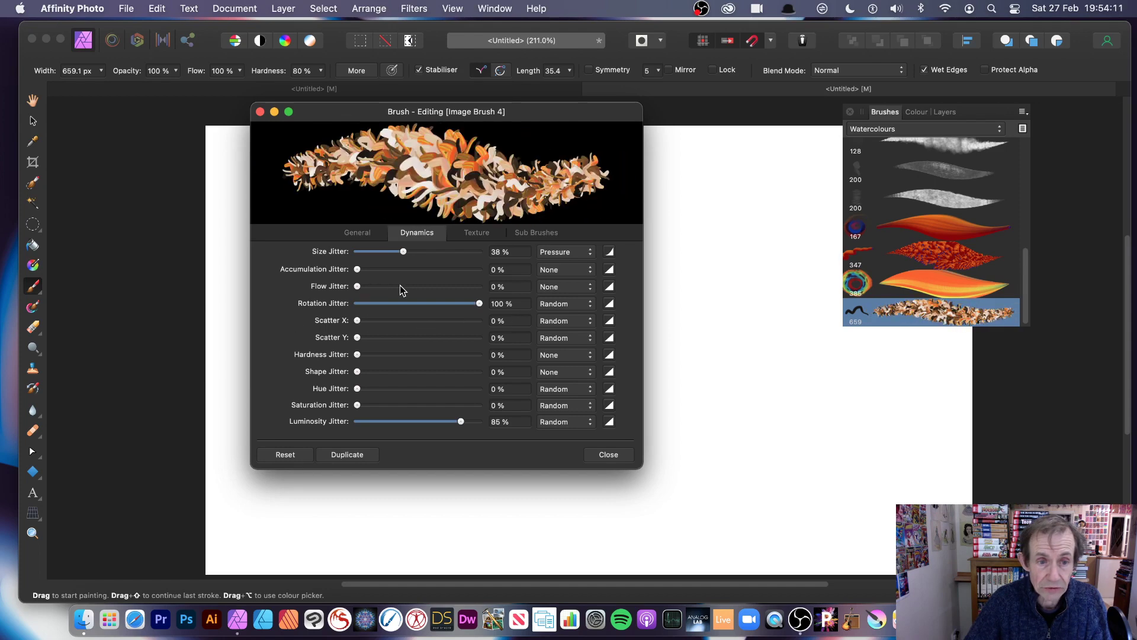
pyautogui.moveTo(401, 289); pyautogui.dragTo(462, 290)
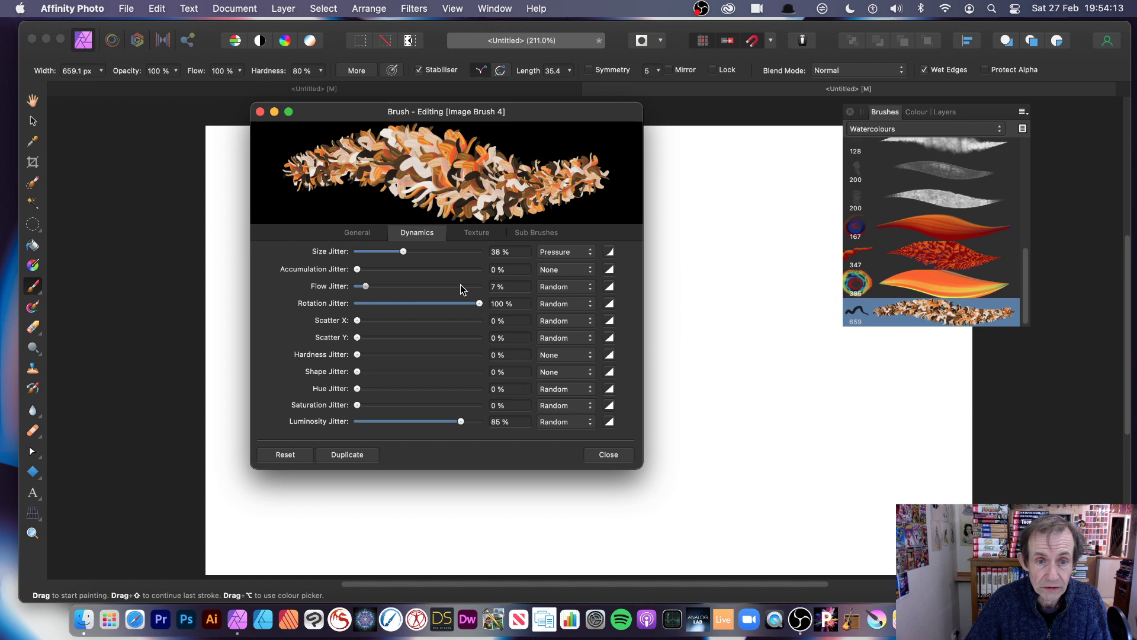
pyautogui.moveTo(366, 286); pyautogui.dragTo(365, 289)
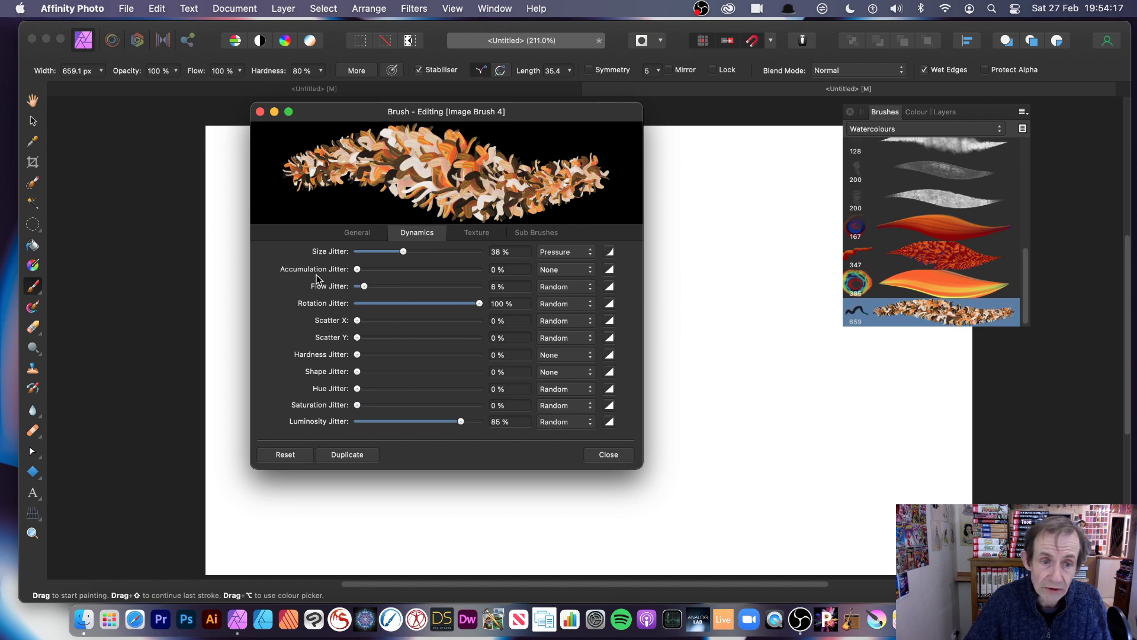
pyautogui.moveTo(362, 287); pyautogui.dragTo(357, 287)
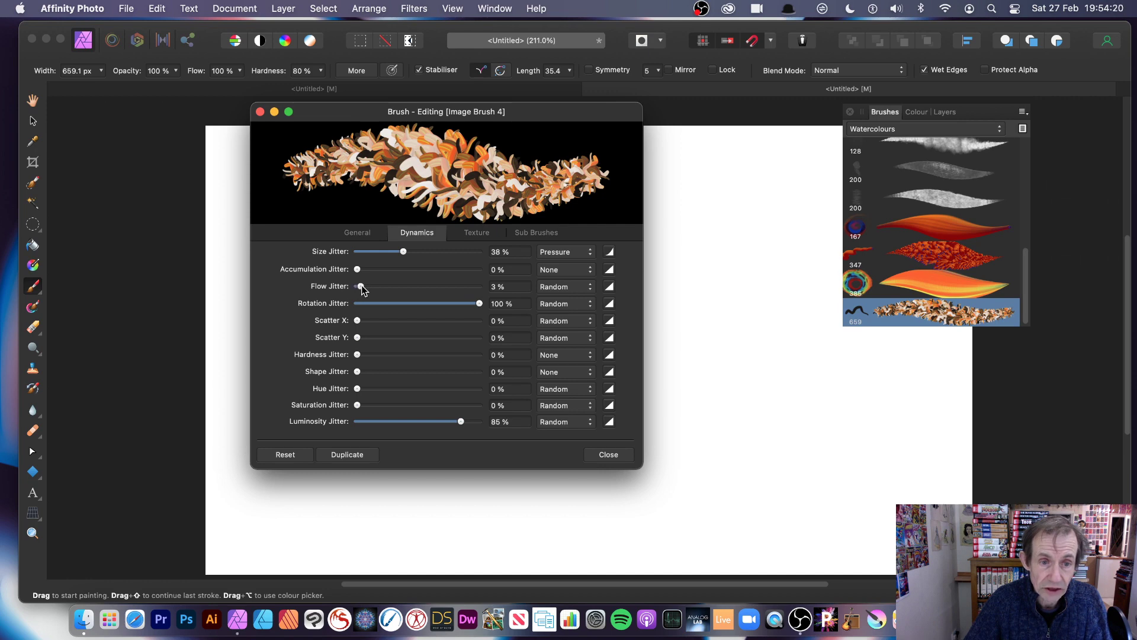
pyautogui.click(608, 455)
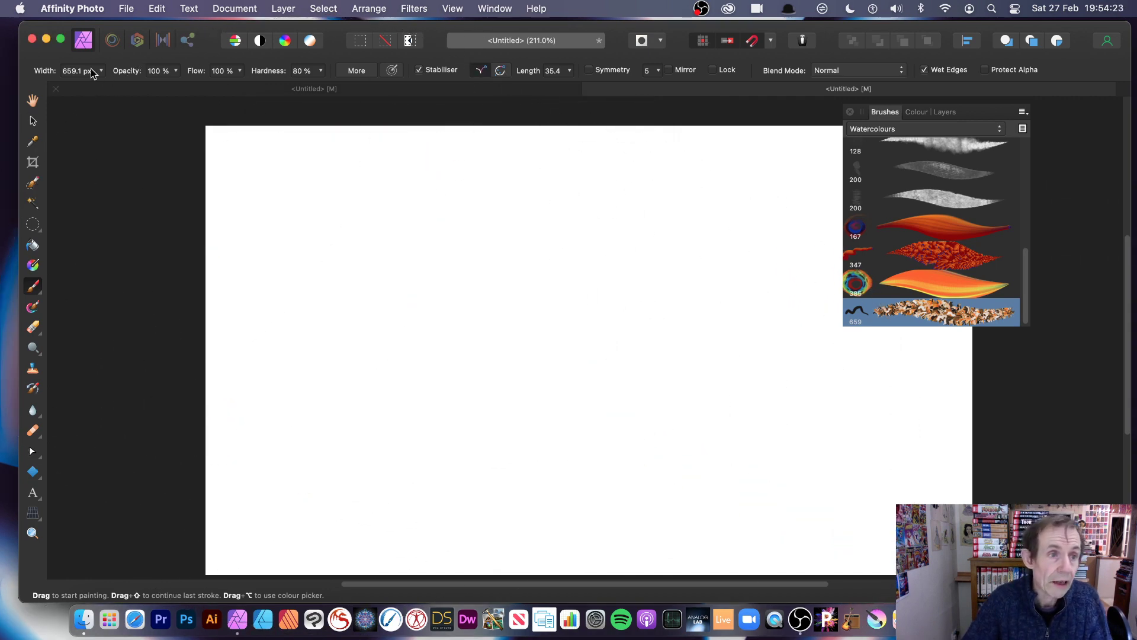
# Set brush width to 270 px and paint dense jittered orange-brown marks across the canvas
pyautogui.click(101, 70)
pyautogui.moveTo(86, 87); pyautogui.dragTo(70, 89)
pyautogui.click(88, 87)
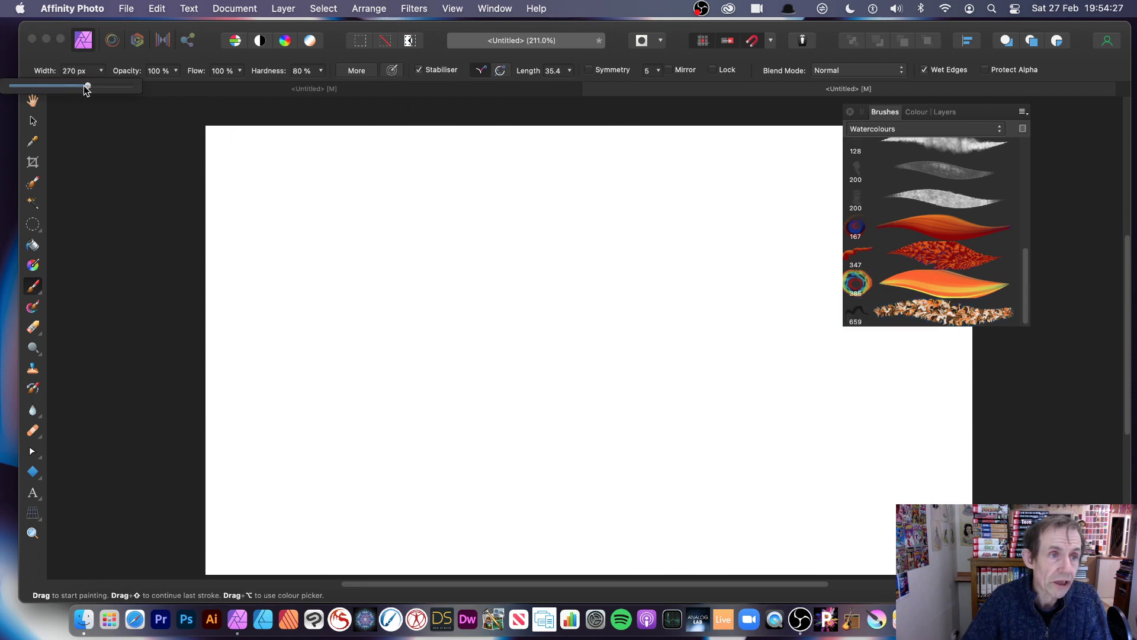
pyautogui.moveTo(368, 373)
pyautogui.mouseDown()
pyautogui.moveTo(424, 355)
pyautogui.moveTo(389, 355)
pyautogui.moveTo(487, 345)
pyautogui.moveTo(592, 291)
pyautogui.moveTo(770, 486)
pyautogui.moveTo(488, 446)
pyautogui.moveTo(314, 344)
pyautogui.moveTo(533, 177)
pyautogui.moveTo(740, 249)
pyautogui.moveTo(744, 388)
pyautogui.moveTo(924, 462)
pyautogui.moveTo(652, 522)
pyautogui.moveTo(368, 533)
pyautogui.moveTo(382, 324)
pyautogui.moveTo(563, 154)
pyautogui.moveTo(800, 237)
pyautogui.moveTo(388, 261)
pyautogui.moveTo(231, 225)
pyautogui.moveTo(248, 154)
pyautogui.moveTo(285, 178)
pyautogui.moveTo(318, 421)
pyautogui.moveTo(267, 551)
pyautogui.moveTo(444, 551)
pyautogui.moveTo(942, 468)
pyautogui.moveTo(651, 266)
pyautogui.moveTo(296, 231)
pyautogui.moveTo(733, 420)
pyautogui.moveTo(643, 198)
pyautogui.mouseUp()
# Paint red textured fur strokes with the 347 px brush, undoing the top one
pyautogui.click(949, 254)
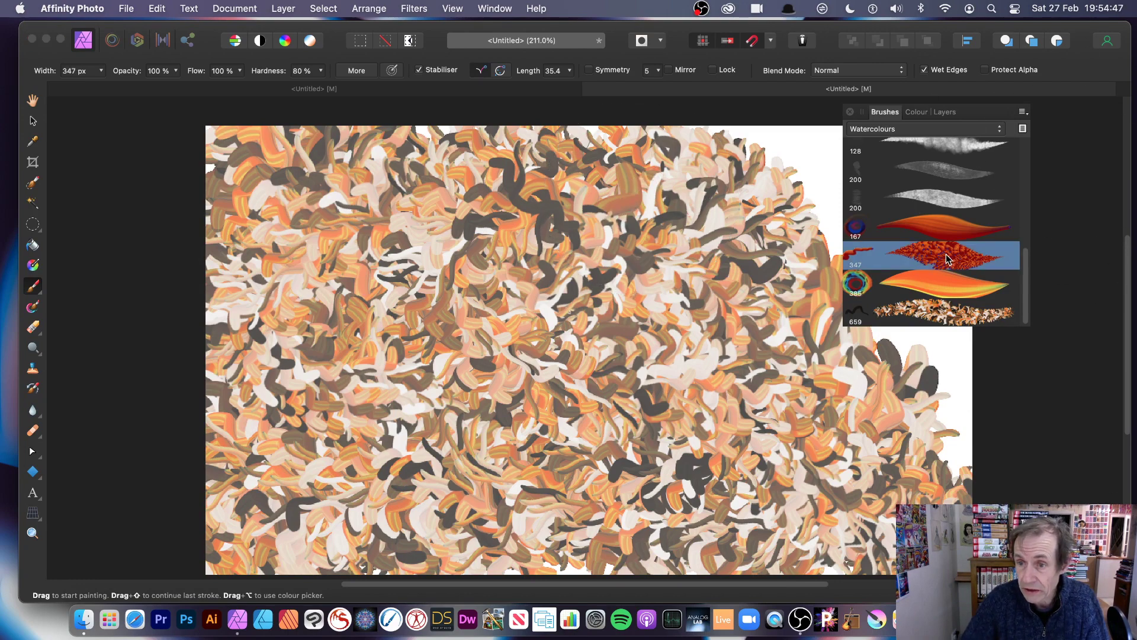
pyautogui.moveTo(332, 231); pyautogui.dragTo(494, 228)
pyautogui.press('super+z')
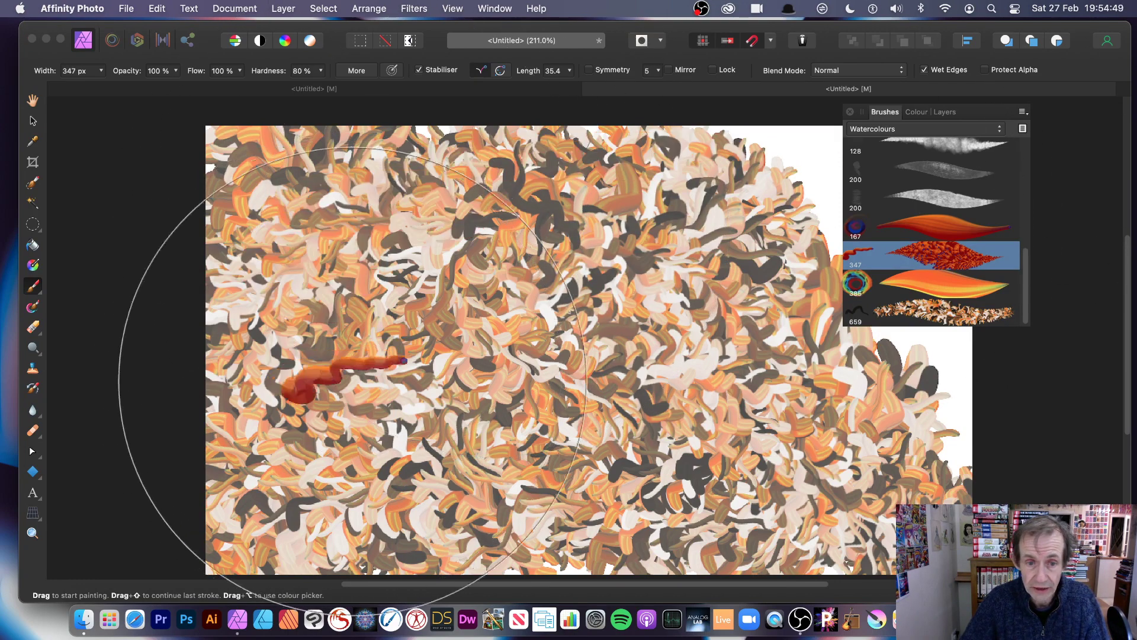
pyautogui.moveTo(383, 367)
pyautogui.mouseDown()
pyautogui.moveTo(417, 357)
pyautogui.moveTo(550, 389)
pyautogui.moveTo(587, 355)
pyautogui.moveTo(675, 339)
pyautogui.moveTo(715, 521)
pyautogui.moveTo(696, 326)
pyautogui.moveTo(569, 260)
pyautogui.moveTo(506, 124)
pyautogui.mouseUp()
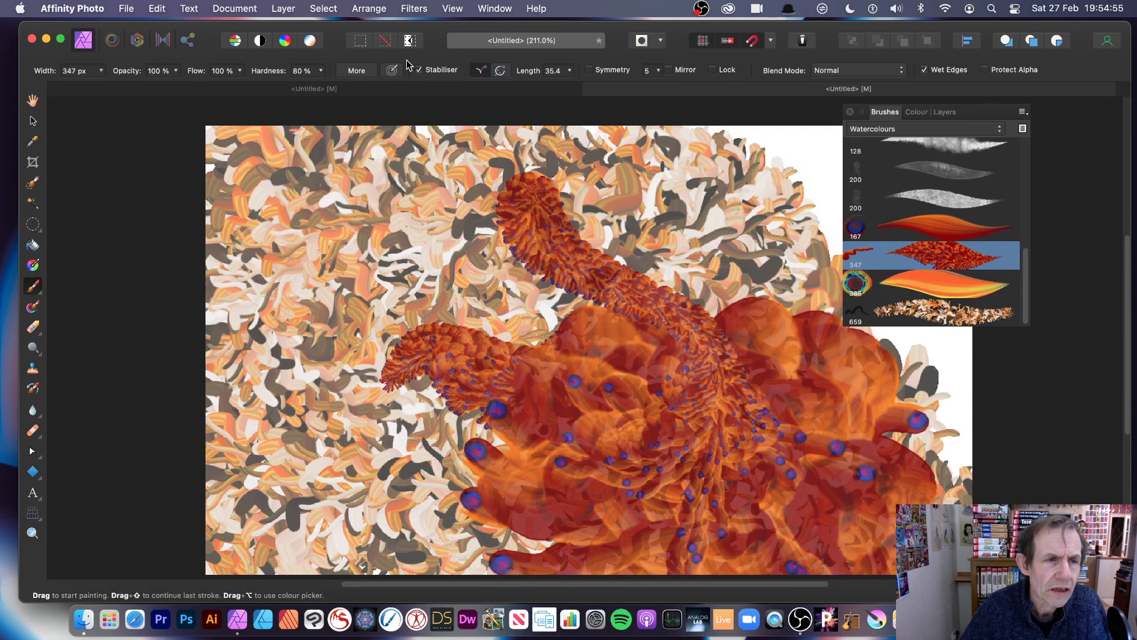
# Enable the Rope stabiliser, then paint orange ribbons with the 167 px brush
pyautogui.click(480, 69)
pyautogui.moveTo(711, 249)
pyautogui.mouseDown()
pyautogui.moveTo(681, 308)
pyautogui.moveTo(551, 355)
pyautogui.moveTo(662, 308)
pyautogui.moveTo(592, 284)
pyautogui.moveTo(391, 255)
pyautogui.moveTo(474, 248)
pyautogui.moveTo(472, 264)
pyautogui.moveTo(681, 273)
pyautogui.moveTo(741, 385)
pyautogui.moveTo(473, 415)
pyautogui.moveTo(569, 309)
pyautogui.moveTo(800, 385)
pyautogui.moveTo(941, 483)
pyautogui.moveTo(847, 438)
pyautogui.moveTo(592, 154)
pyautogui.moveTo(518, 320)
pyautogui.mouseUp()
pyautogui.press('cmd+z')
pyautogui.click(930, 228)
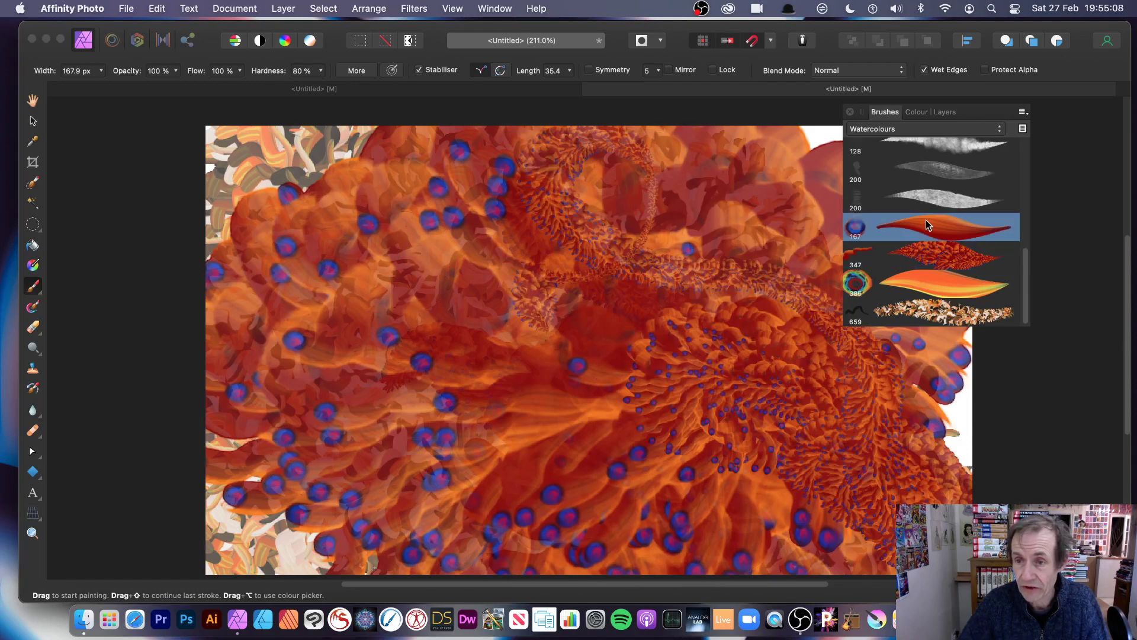
pyautogui.moveTo(326, 260)
pyautogui.mouseDown()
pyautogui.moveTo(405, 301)
pyautogui.moveTo(498, 275)
pyautogui.moveTo(655, 314)
pyautogui.moveTo(560, 374)
pyautogui.moveTo(470, 474)
pyautogui.moveTo(370, 373)
pyautogui.moveTo(625, 289)
pyautogui.moveTo(739, 194)
pyautogui.moveTo(839, 217)
pyautogui.moveTo(628, 191)
pyautogui.moveTo(578, 276)
pyautogui.moveTo(623, 238)
pyautogui.moveTo(297, 187)
pyautogui.moveTo(358, 157)
pyautogui.mouseUp()
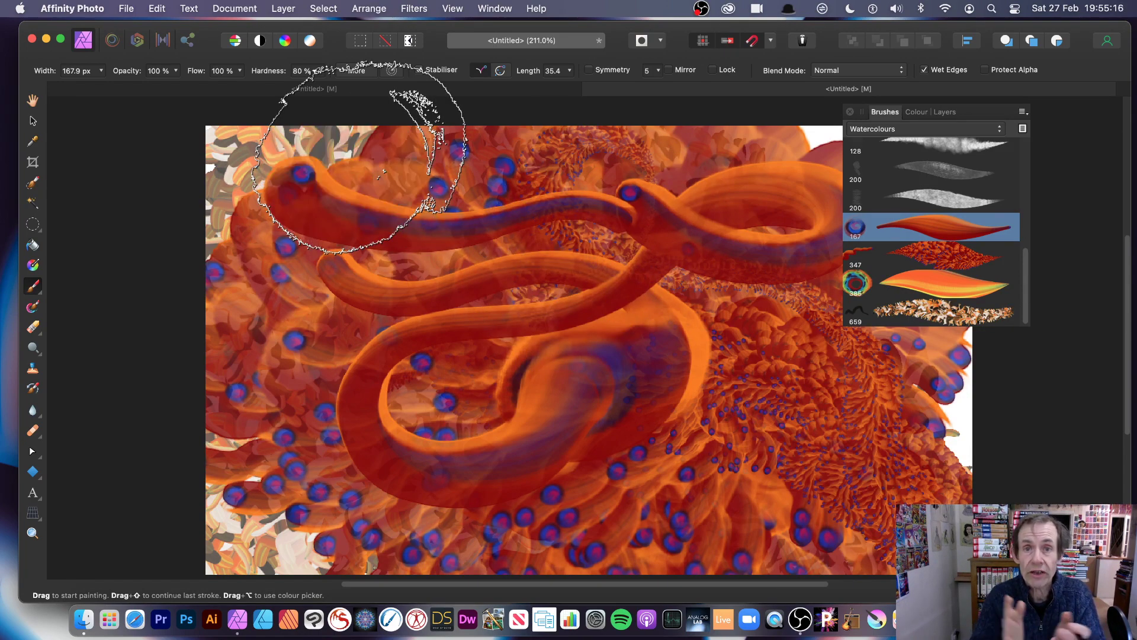